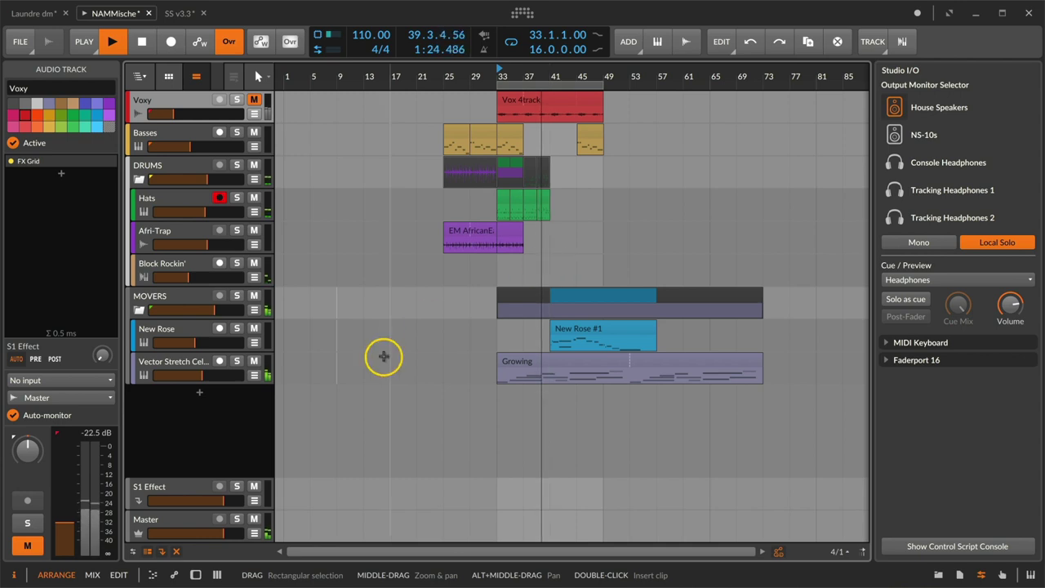
Switch to the Mix layout showing the clip launcher scenes and mixer channel strips
click(91, 574)
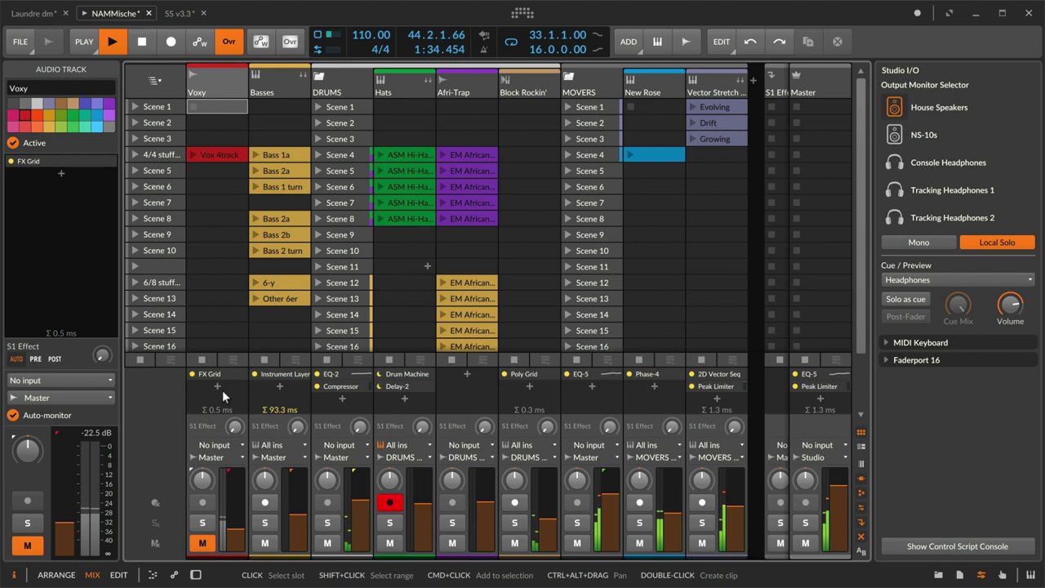
Go back to Arrange view with the clip launcher shown and the Studio I/O panel hidden
key(alt+1)
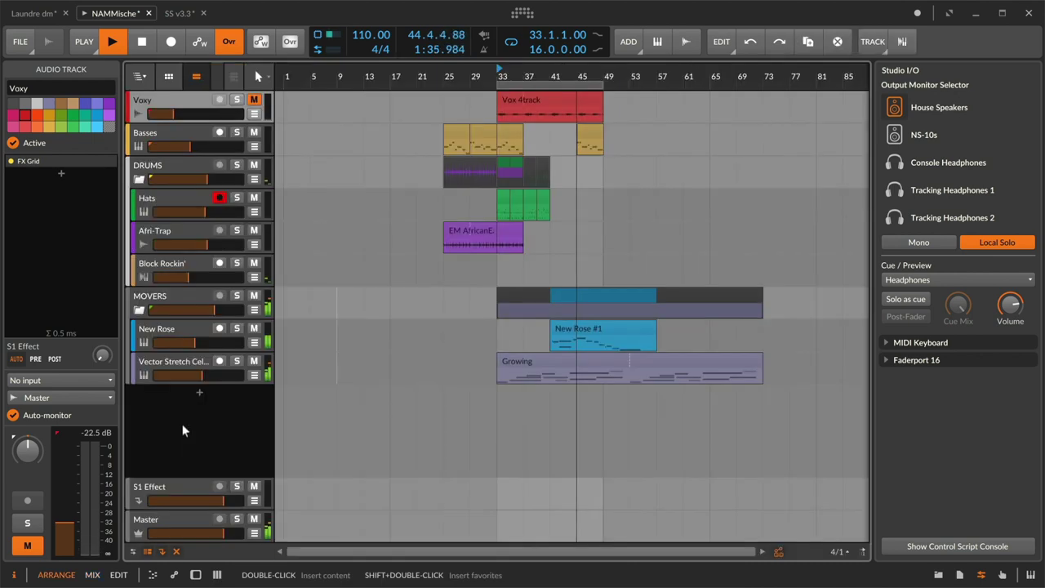
click(169, 77)
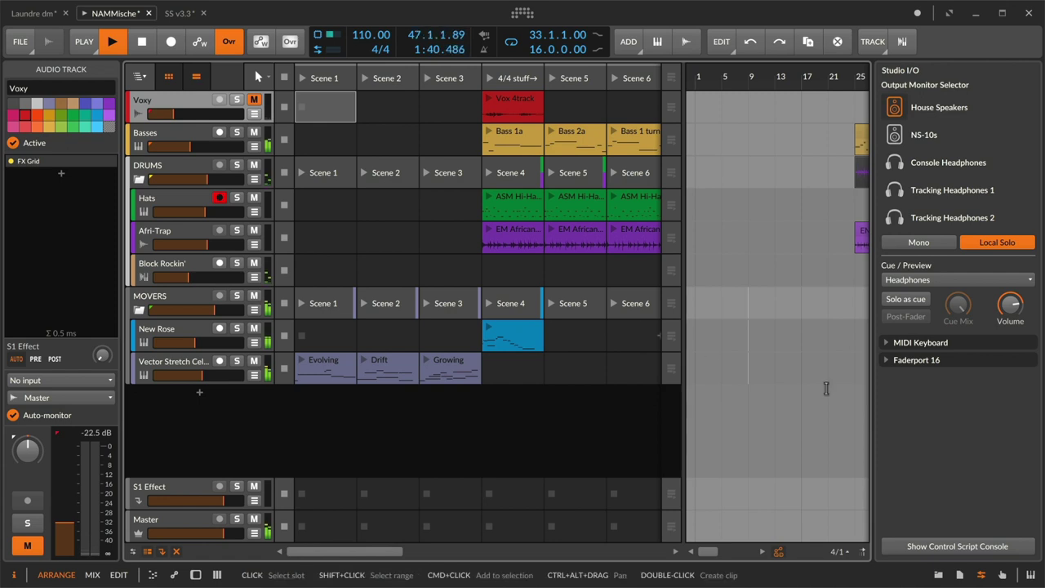
click(980, 574)
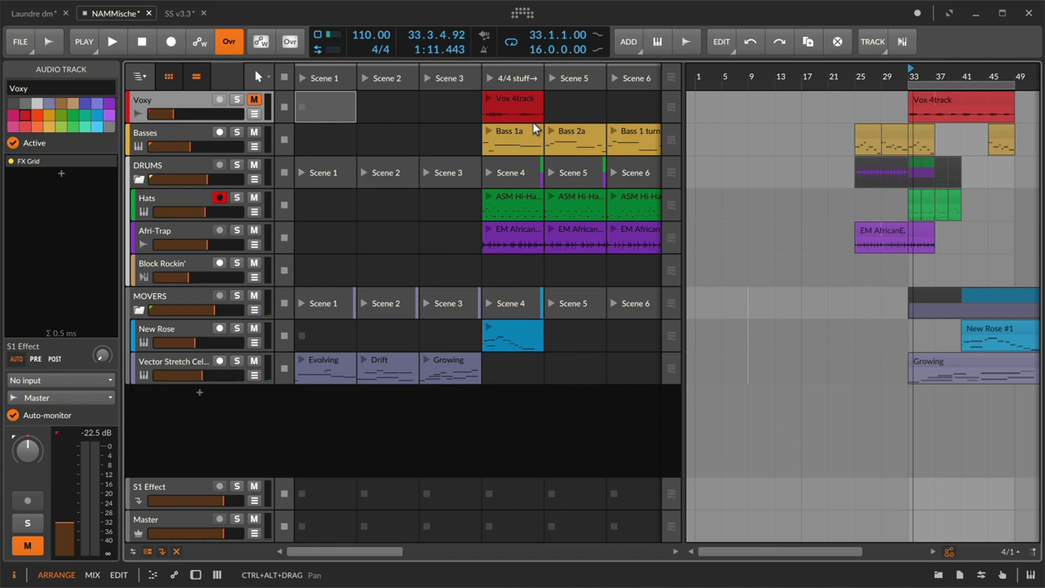
click(524, 110)
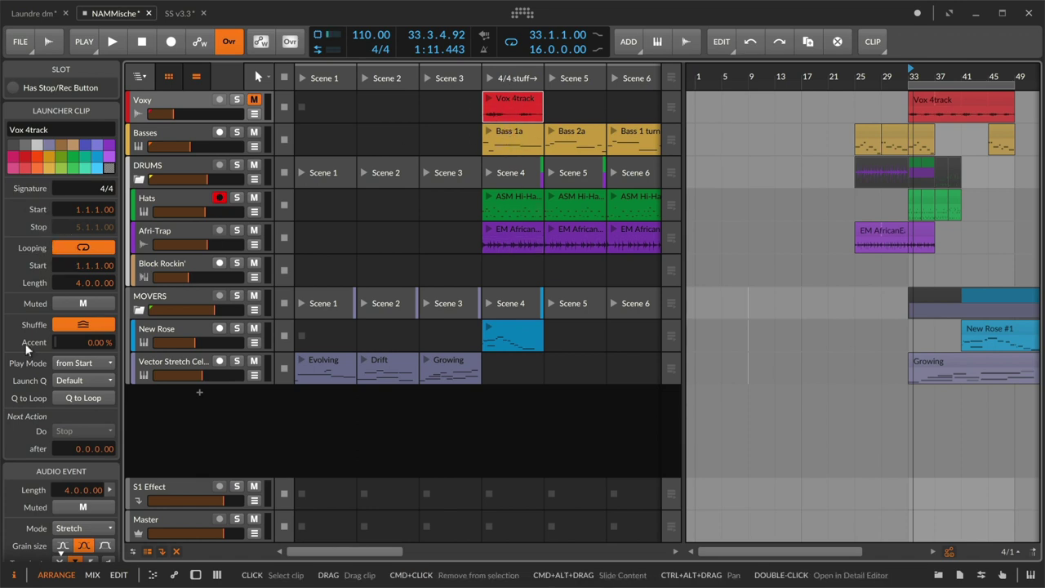
click(514, 132)
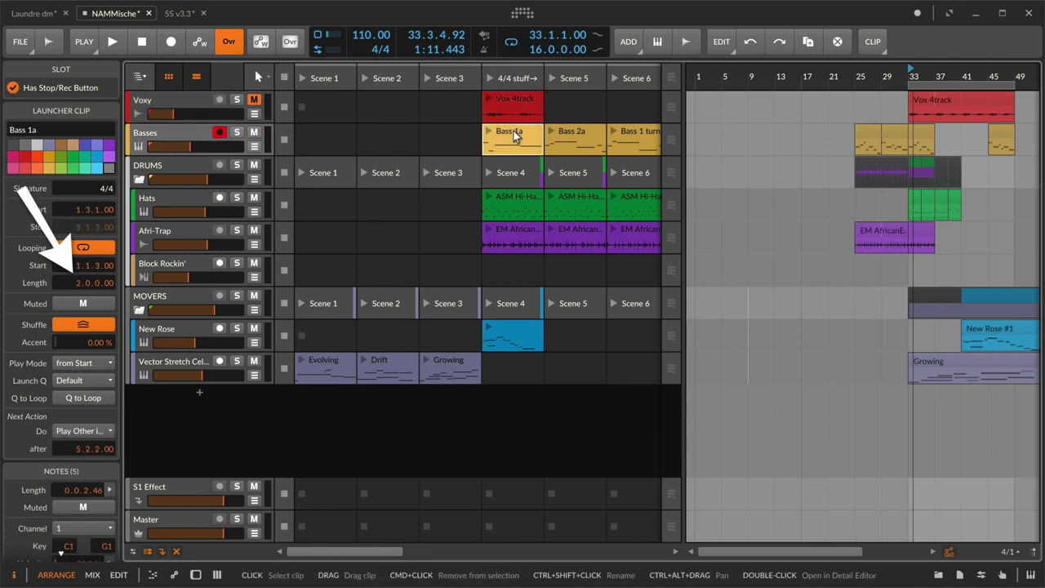
key(Down)
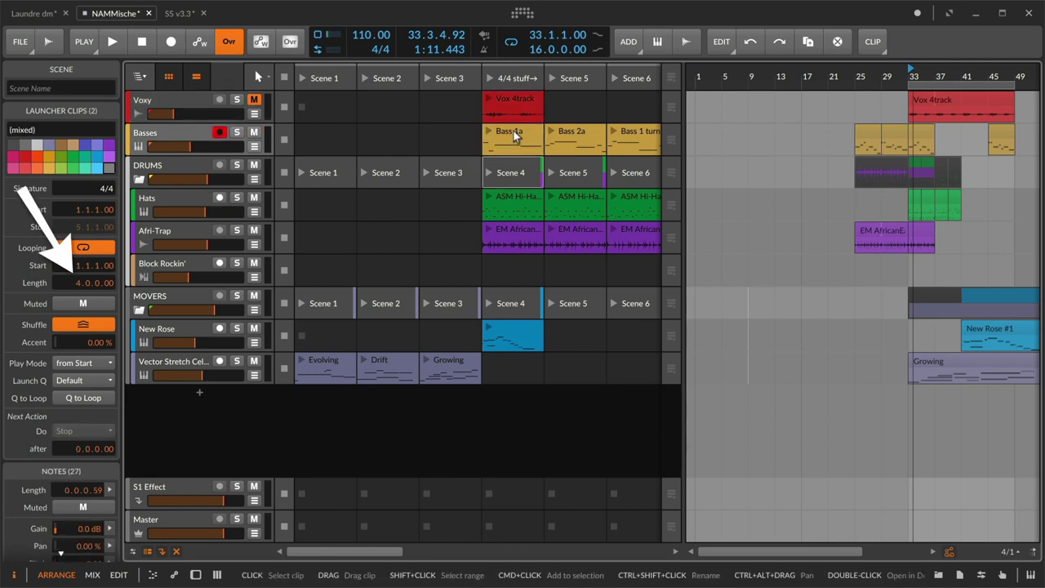
key(Down)
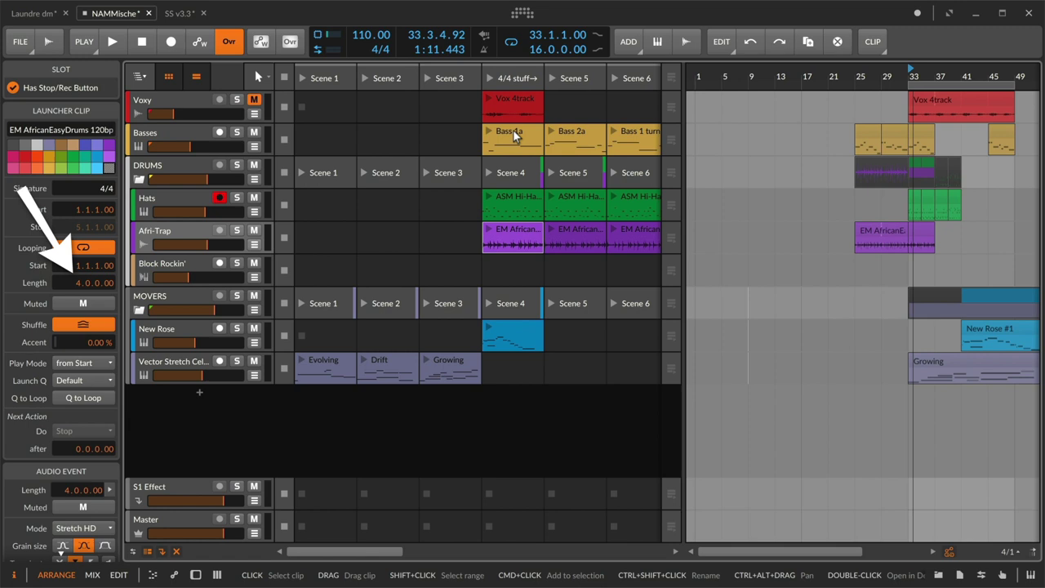
key(Down)
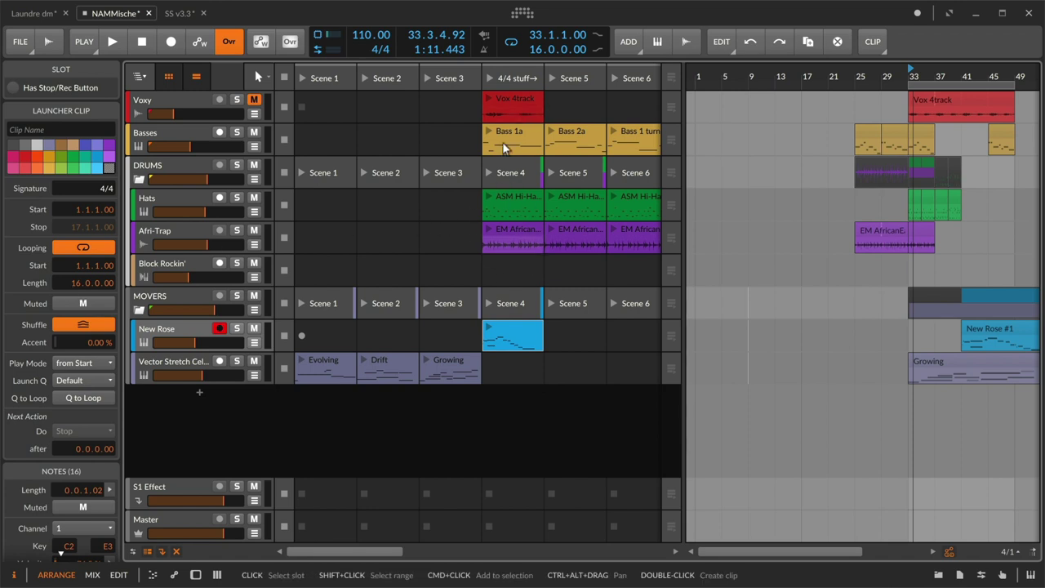
click(508, 73)
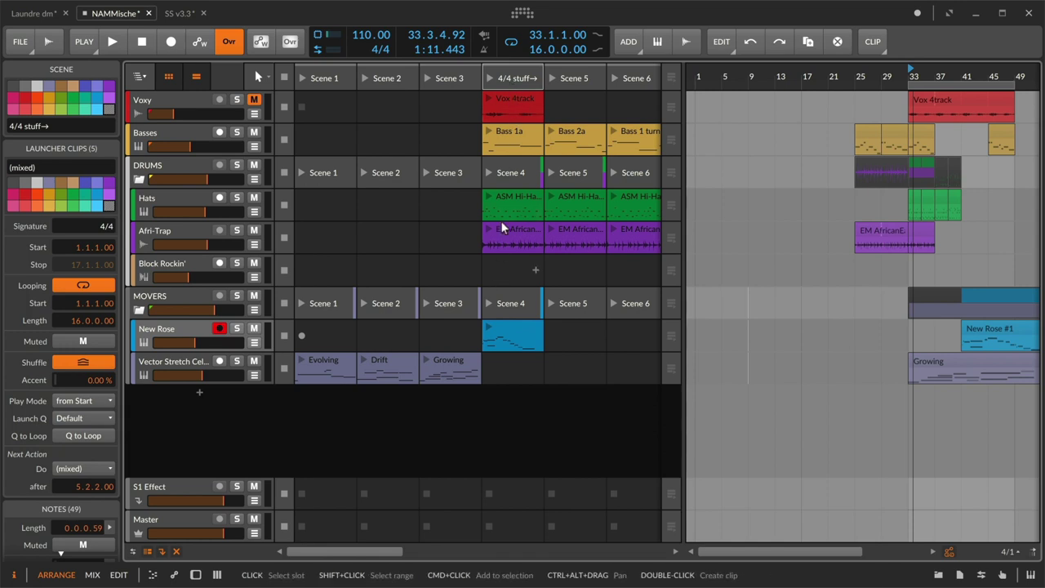
Drag the 4/4 stuff→ scene into the arranger at bar 1 and set the playback start point
drag(505, 74, 762, 135)
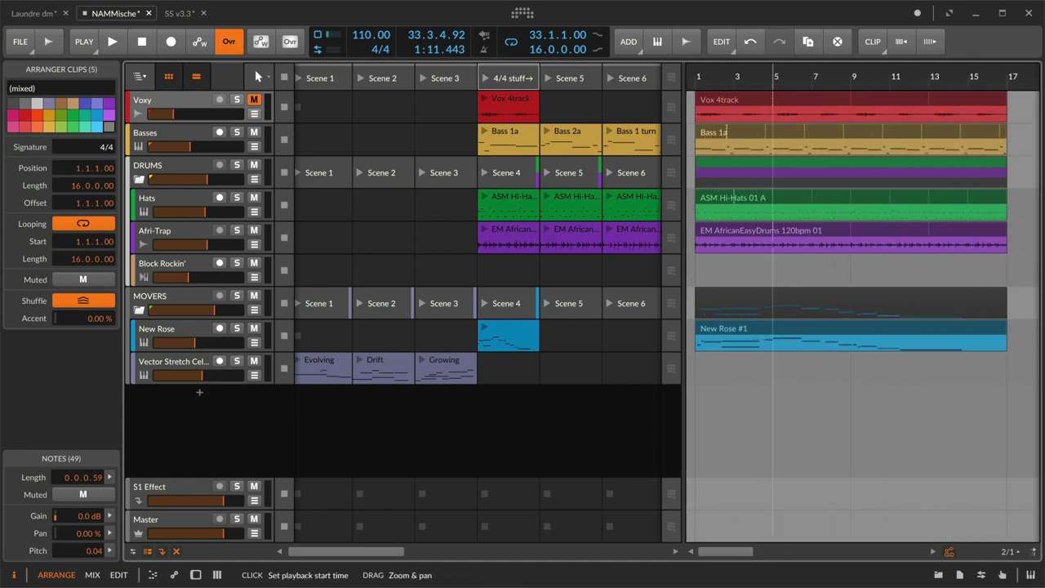
drag(814, 72, 814, 72)
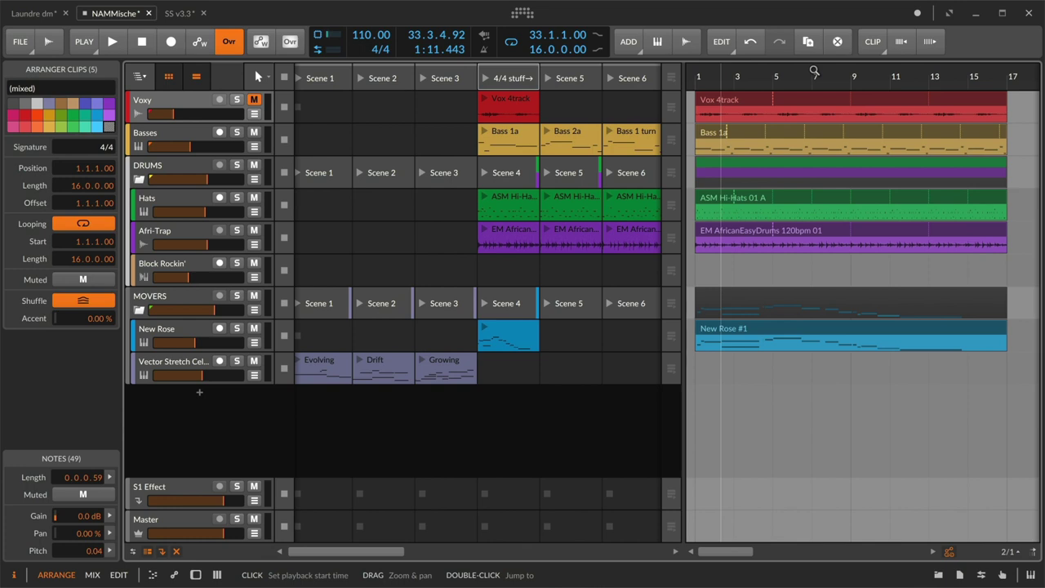
click(769, 340)
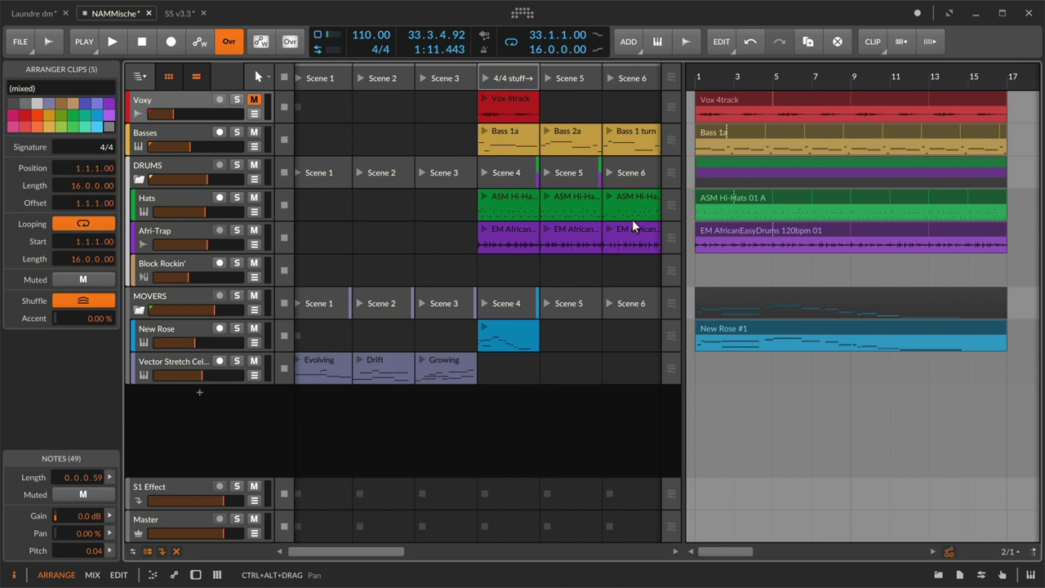
Select only the ASM Hi-Hats 01 A clip and show the Hats track's devices
click(507, 196)
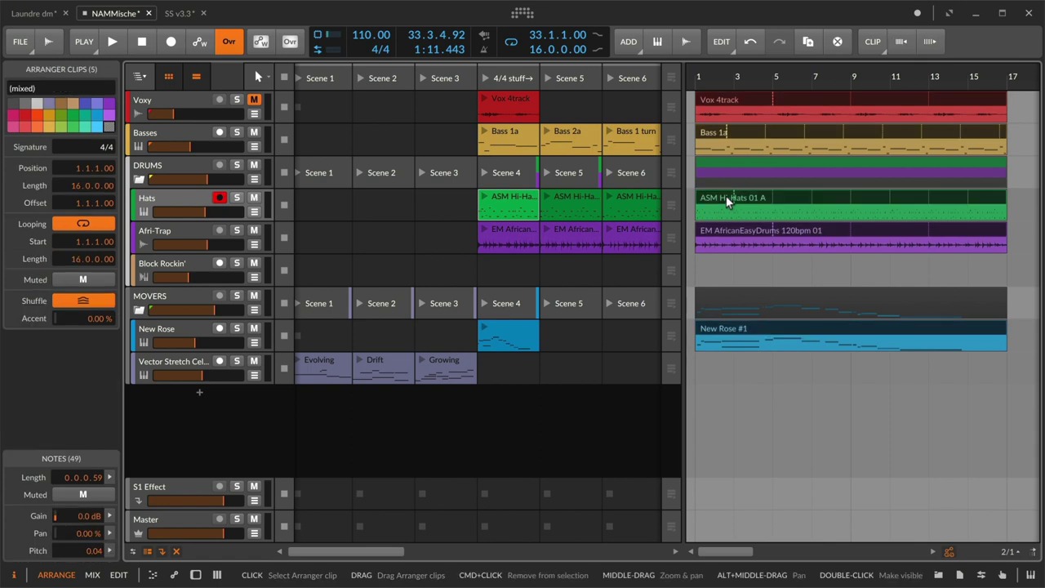
click(725, 195)
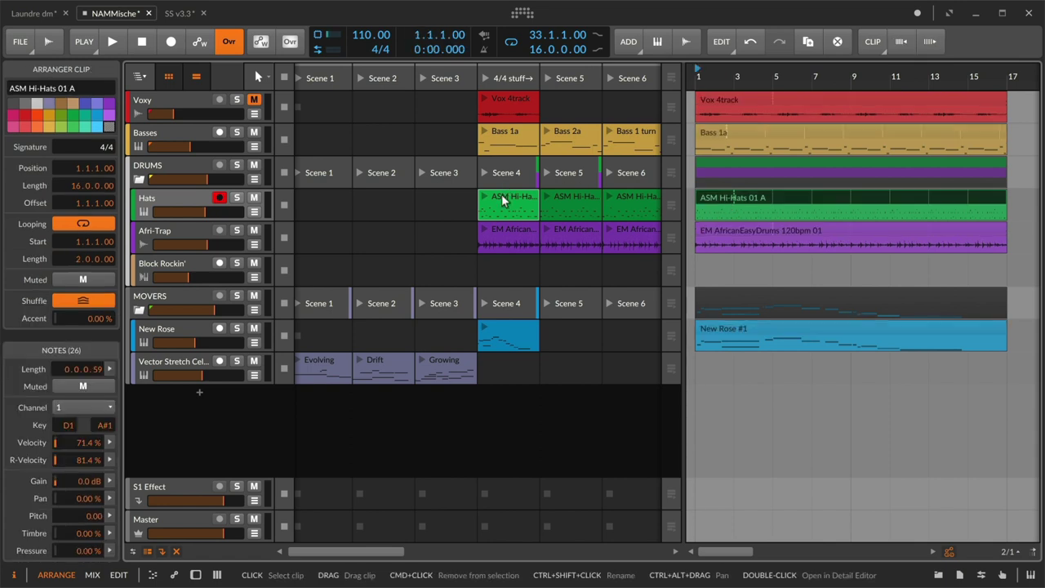
key(d)
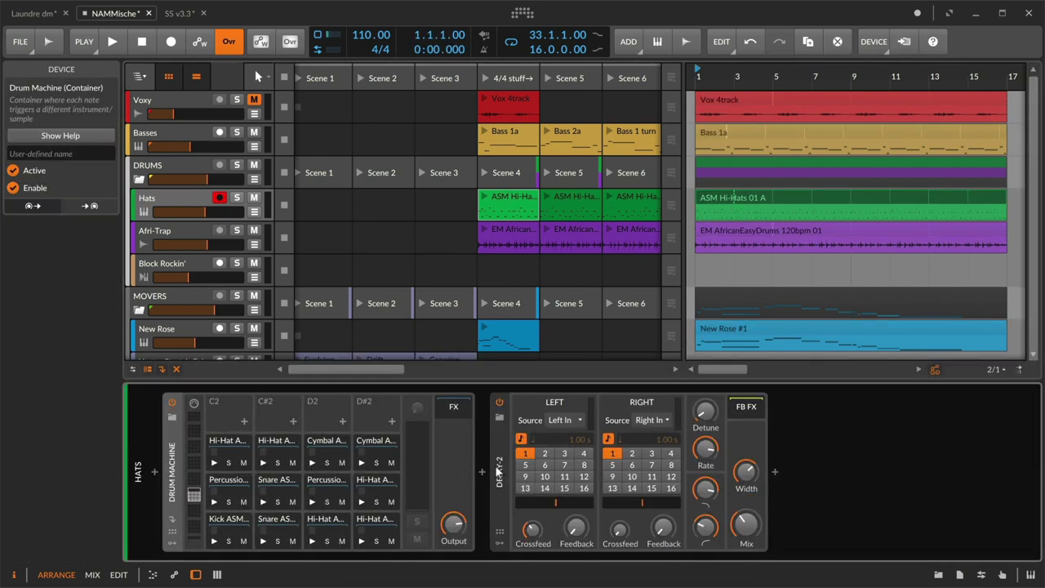
View the Afri-Trap and Block Rockin' track devices, then switch to the SS v3.3 project
click(171, 230)
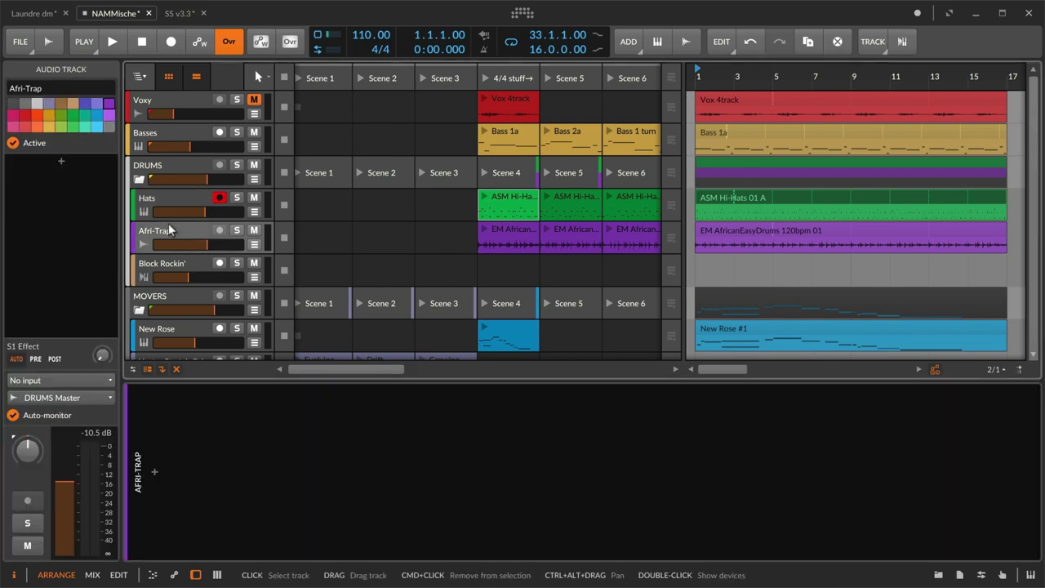
click(166, 263)
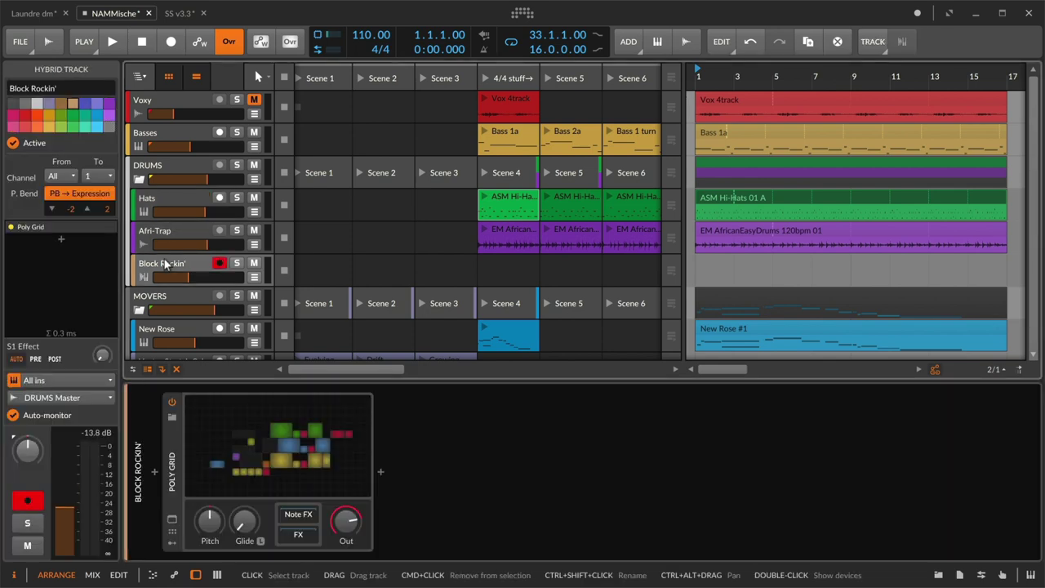
click(180, 14)
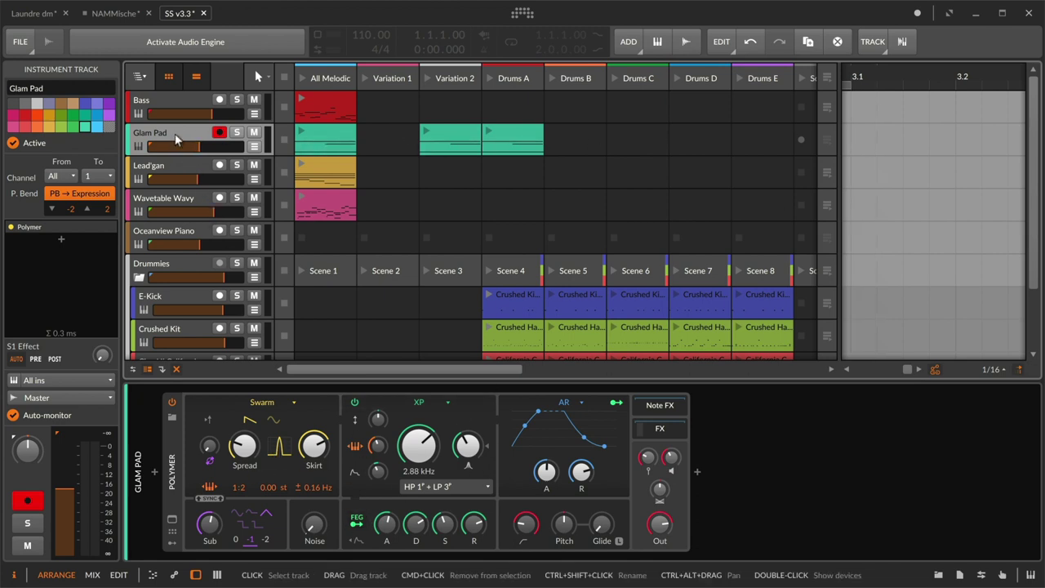
Drag the Glam Pad track into the NAMMische project between Voxy and Basses
click(120, 14)
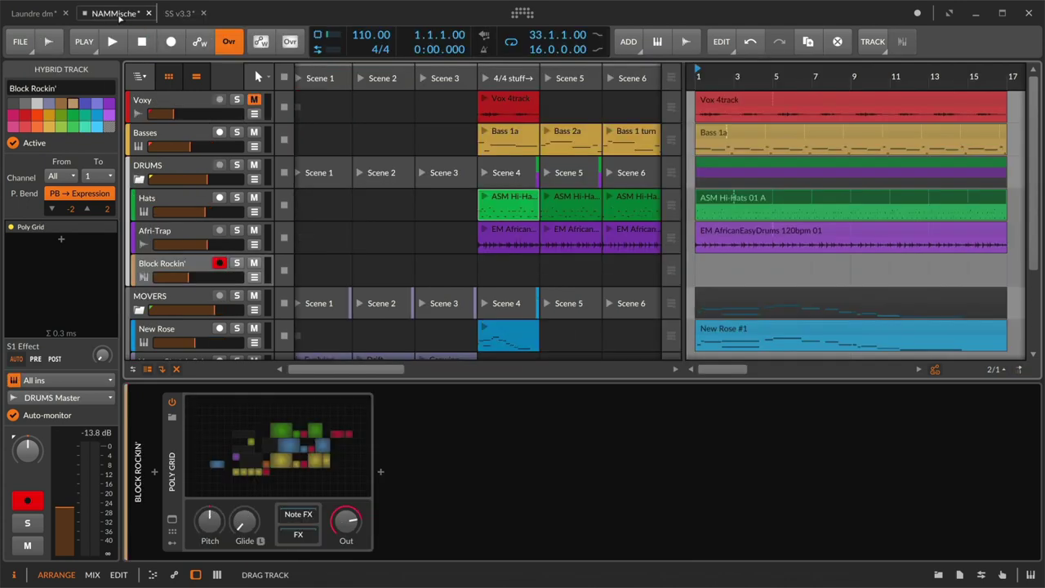
drag(172, 107, 166, 124)
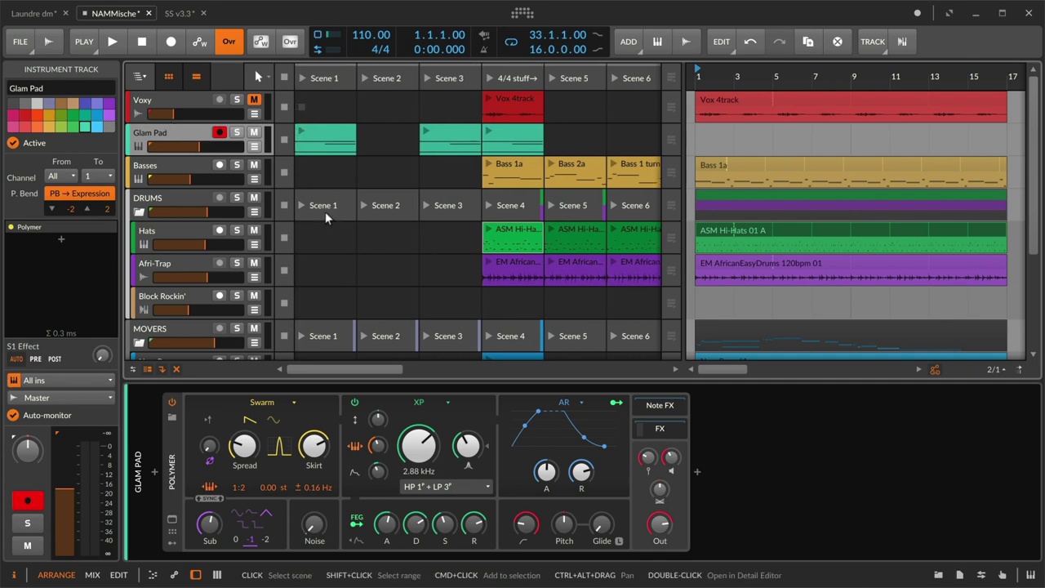
Stop the arrangement clips, solo Glam Pad and launch its Scene 1 clip
click(283, 78)
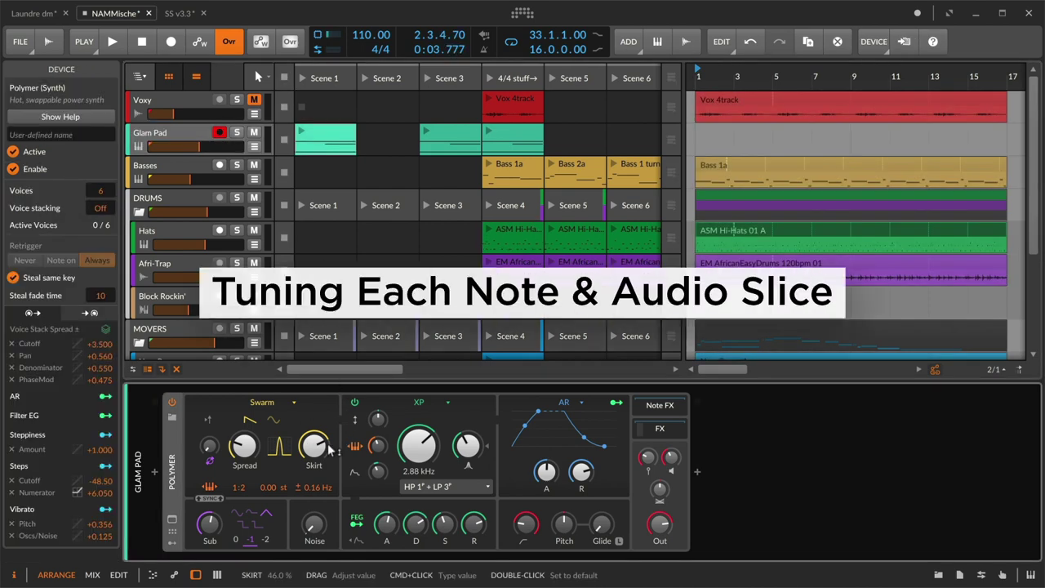
click(236, 133)
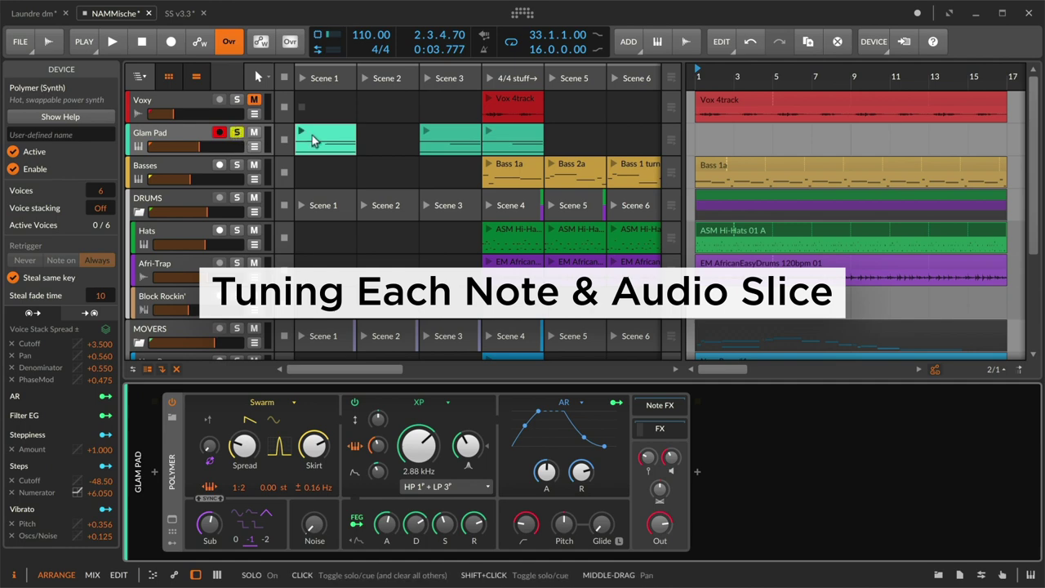
click(300, 134)
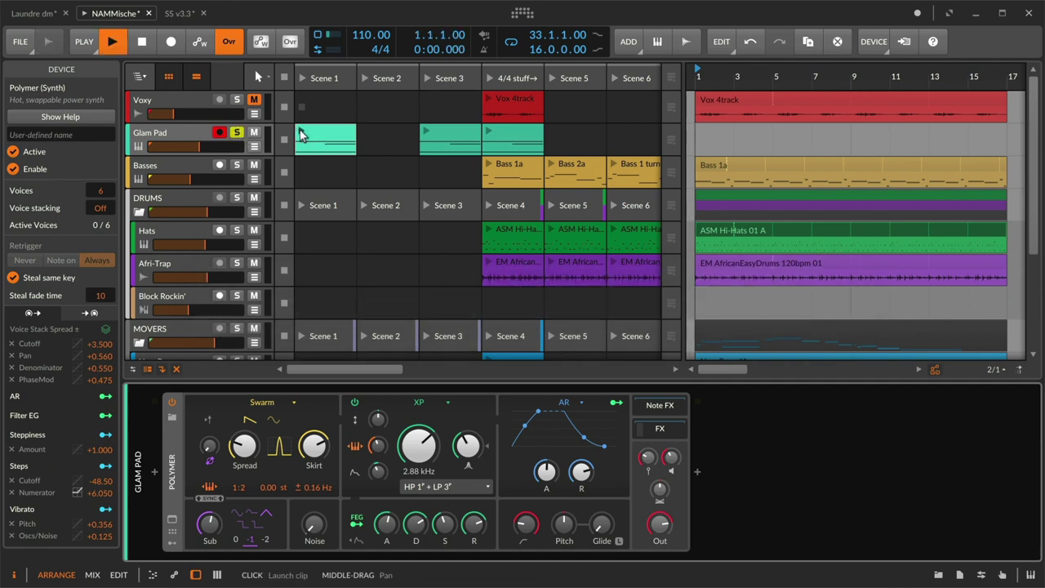
double_click(312, 130)
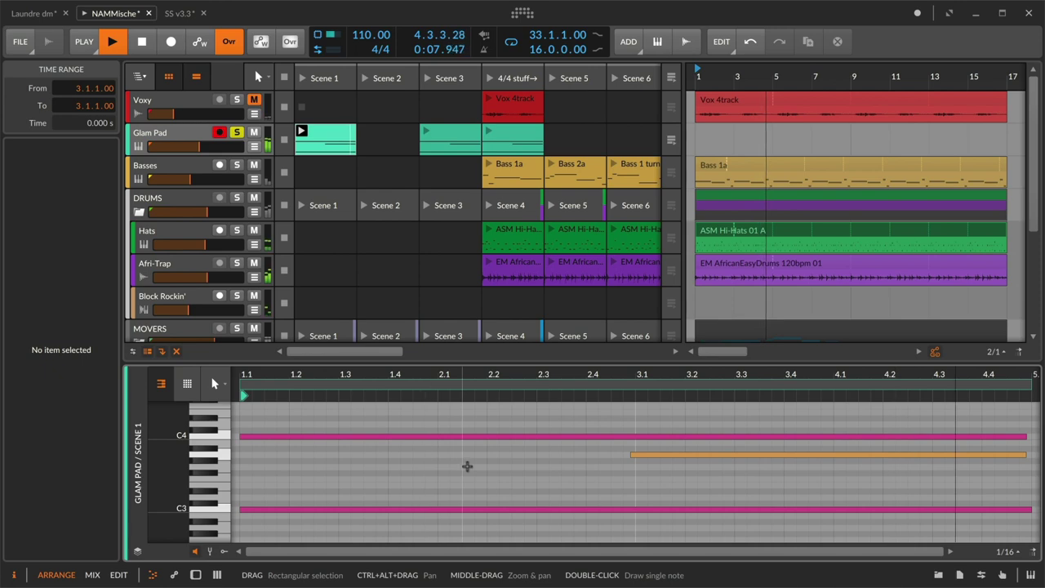
key(e)
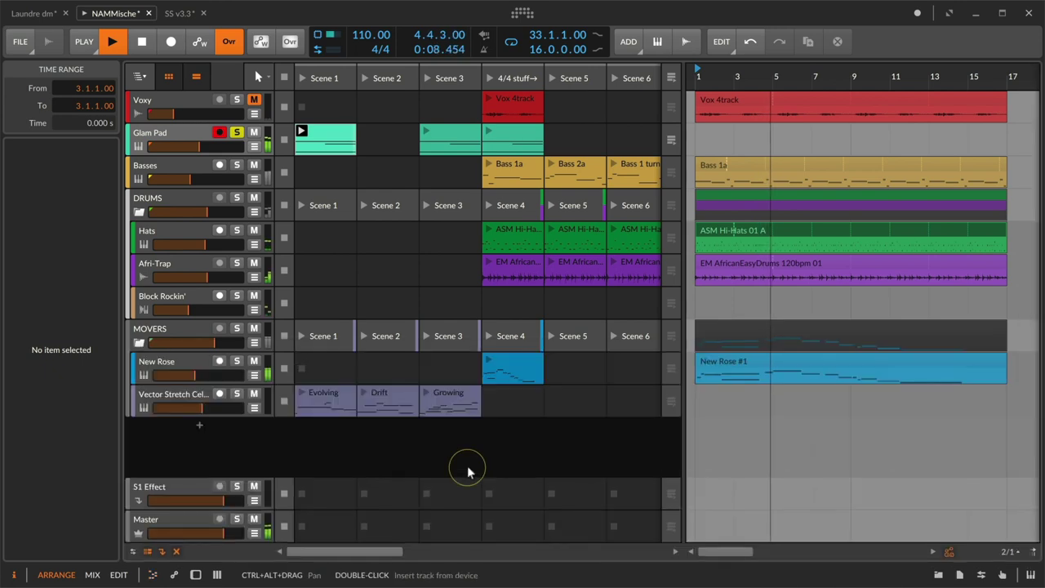
In the Edit layout, zoom the piano roll and replace the velocity lane with micro-pitch expression
click(120, 575)
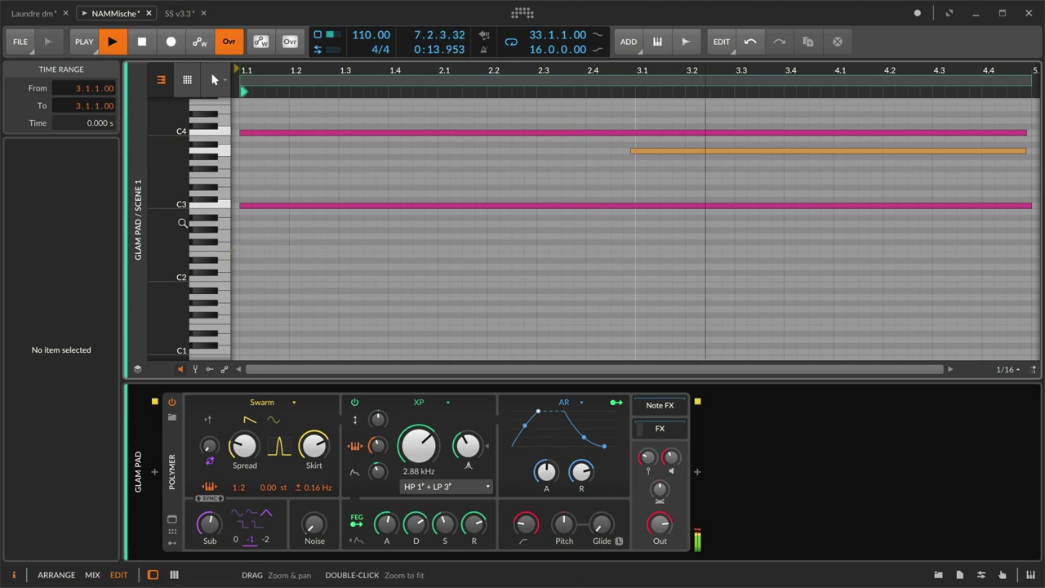
drag(182, 223, 182, 257)
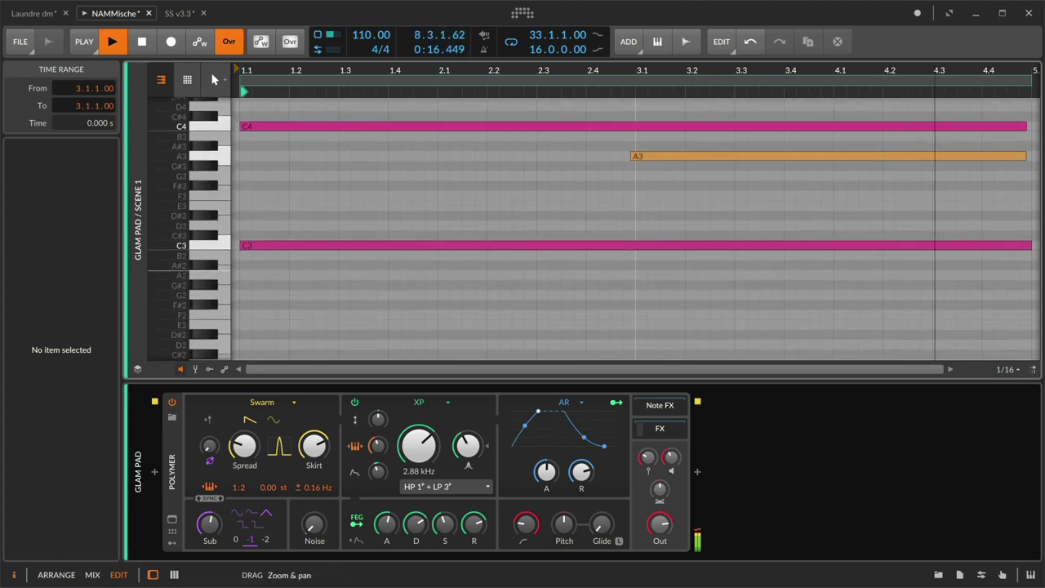
click(208, 371)
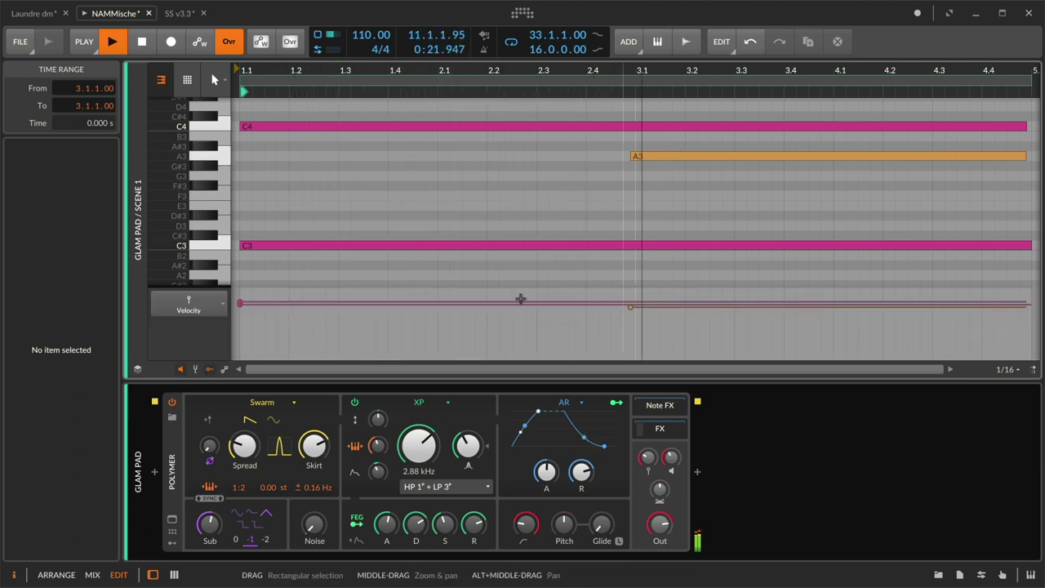
click(209, 306)
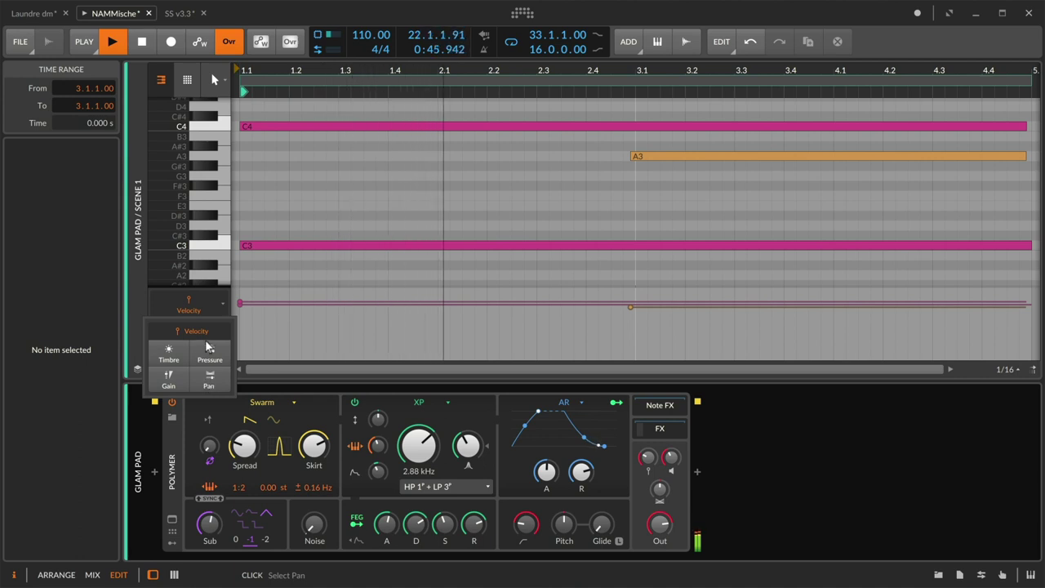
click(202, 312)
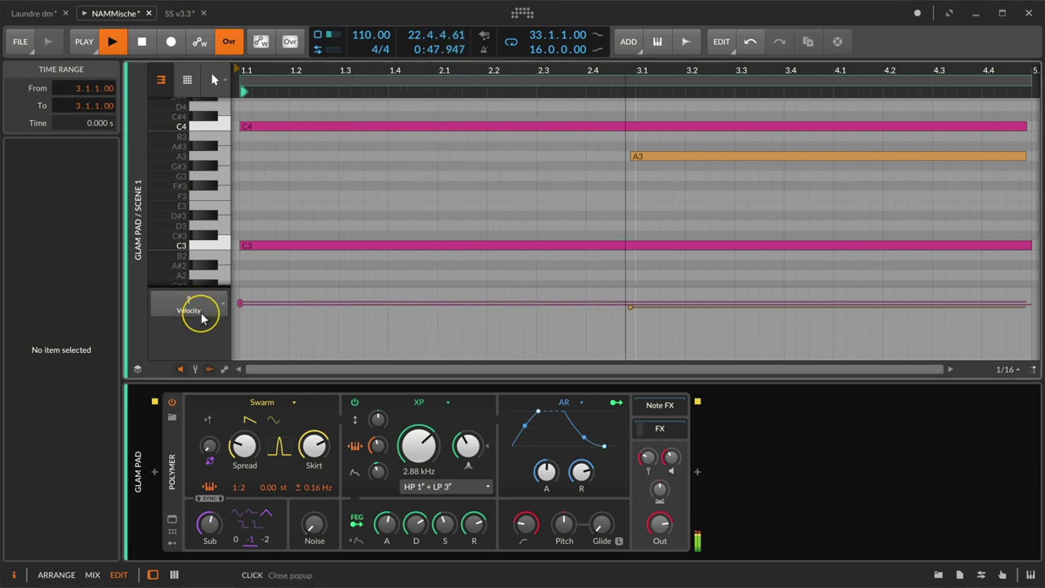
click(209, 368)
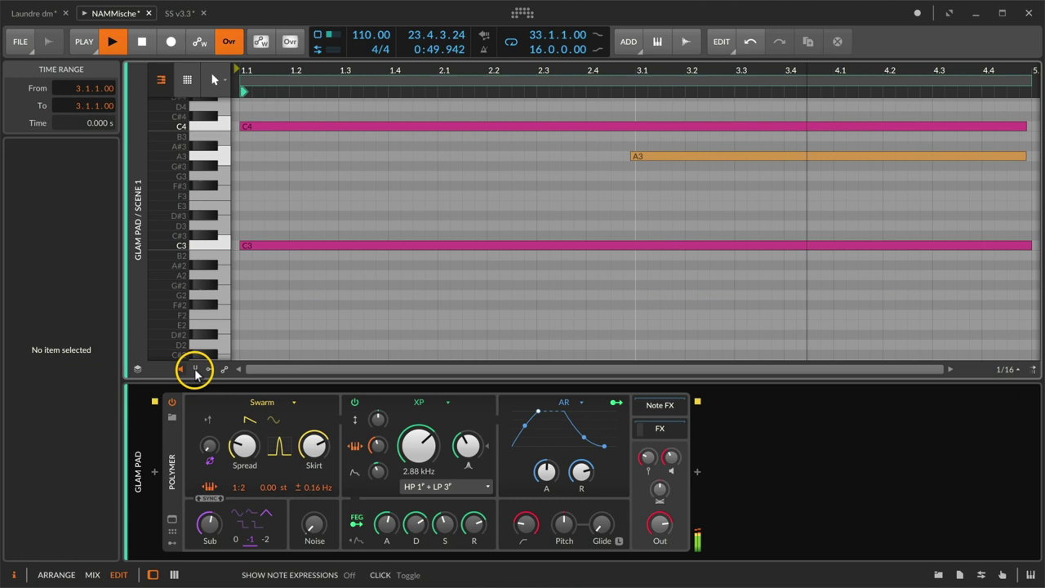
click(195, 369)
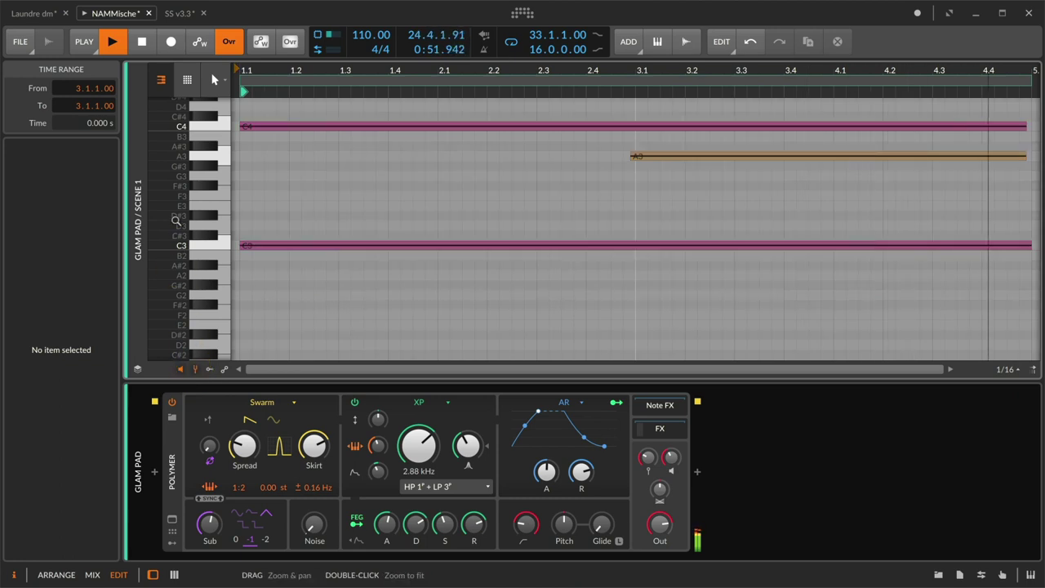
Bend the C3 note down to G2 with a micro-pitch point starting around 2.1.2
key(space)
drag(175, 221, 175, 249)
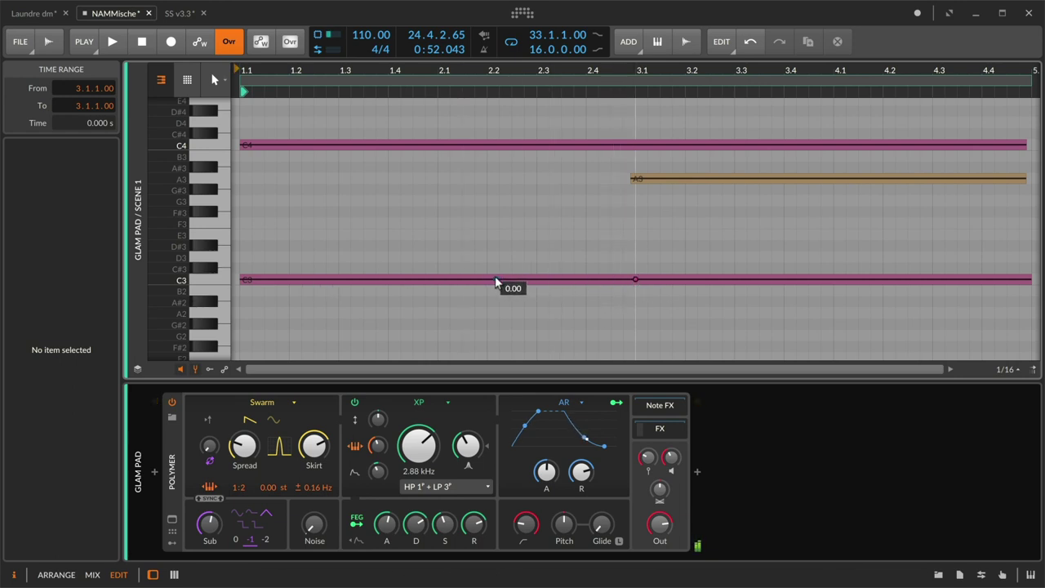
click(635, 279)
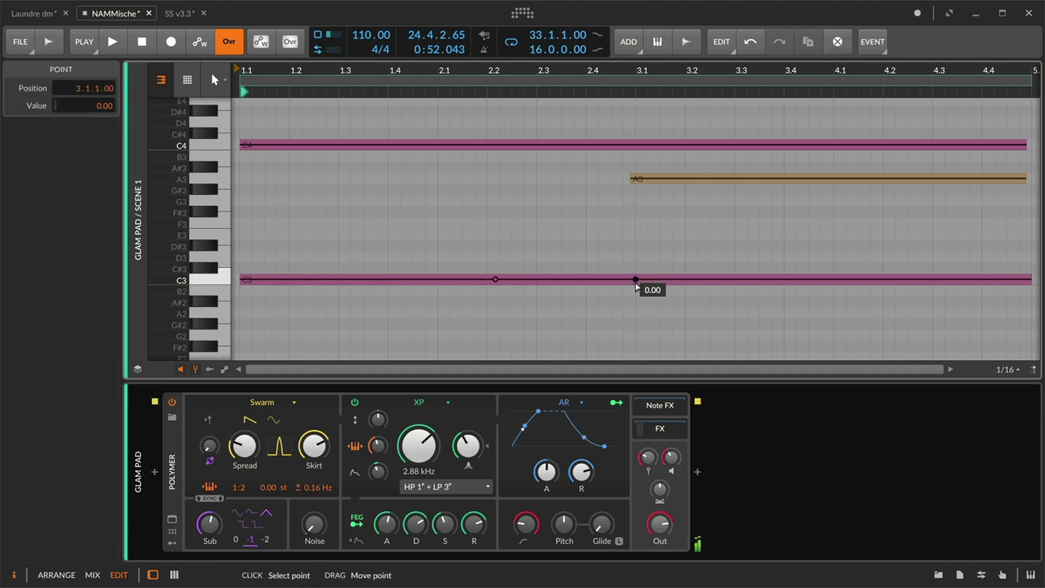
drag(636, 280, 586, 331)
mouse_move(501, 282)
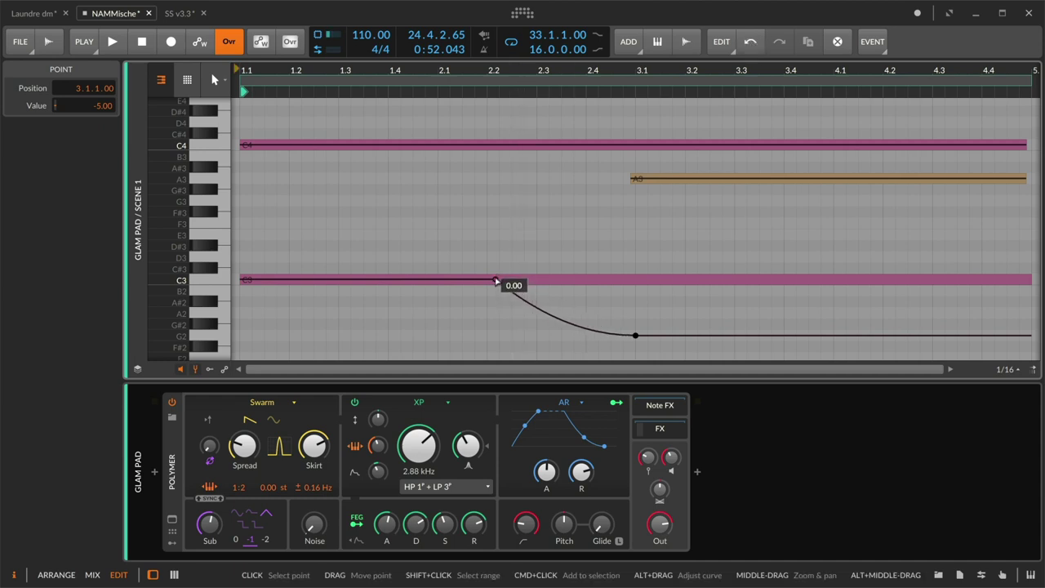
drag(496, 281, 450, 280)
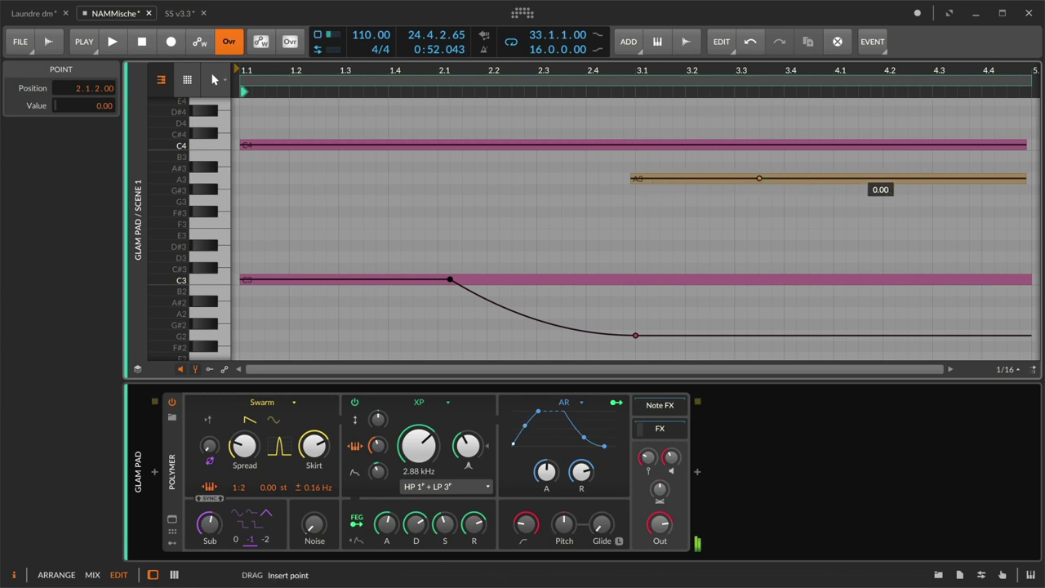
Add a curved upward bend on A3 to E4 and delay the C3 bend's start while listening
drag(861, 178, 846, 100)
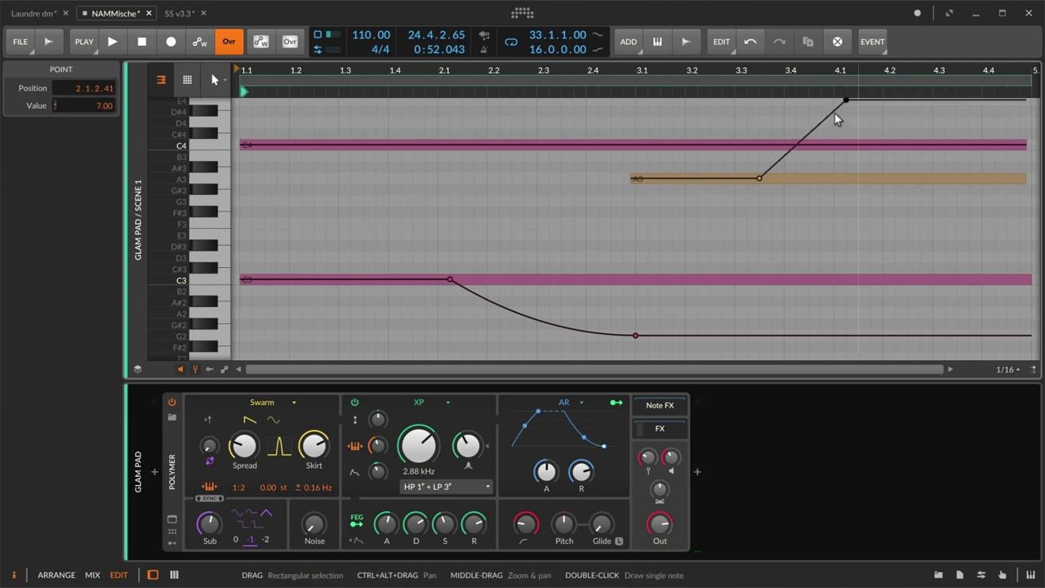
key(space)
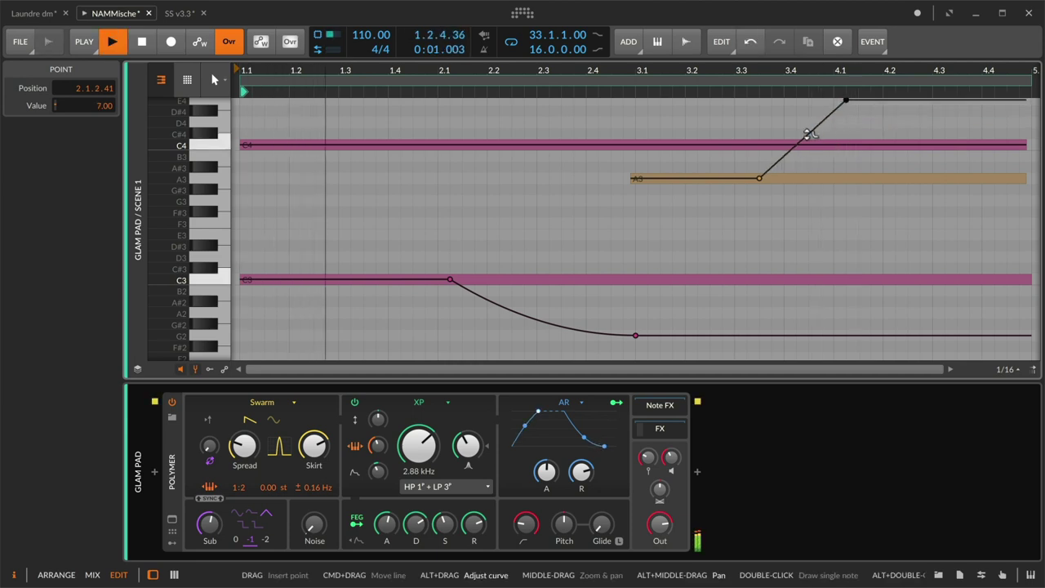
alt+drag(808, 135, 804, 113)
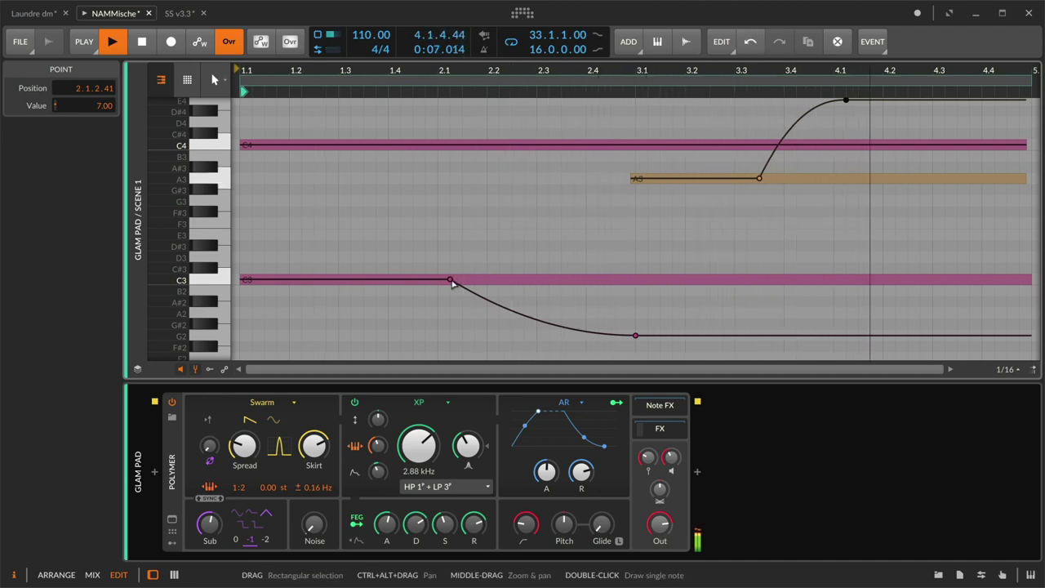
drag(450, 281, 512, 279)
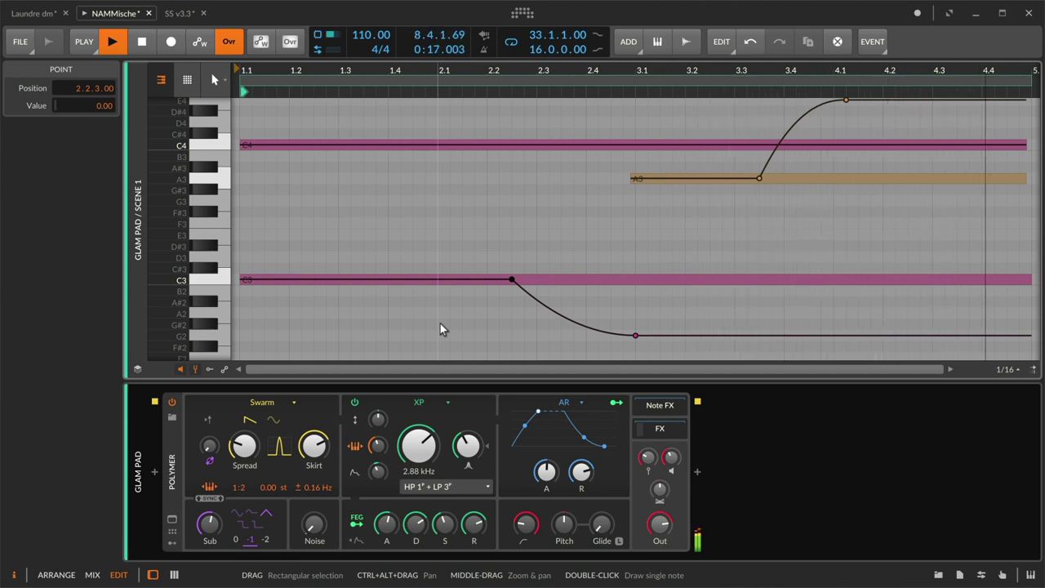
key(space)
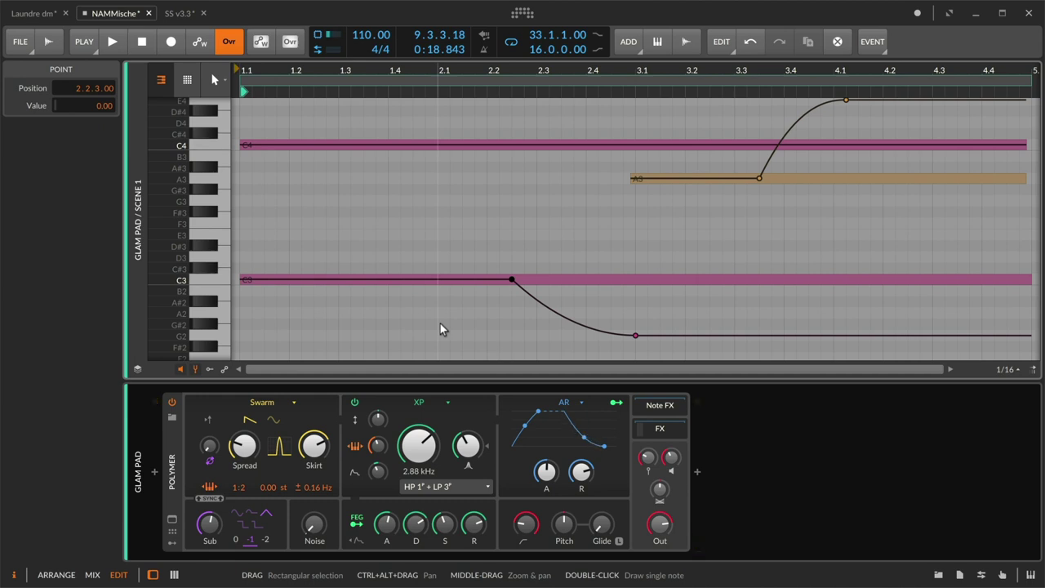
key(alt+1)
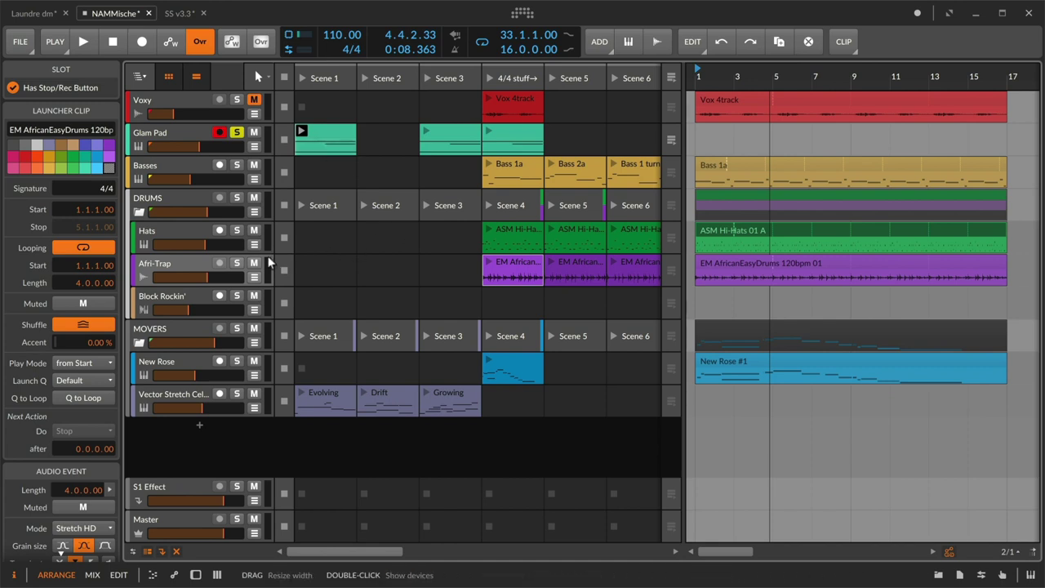
Solo Afri-Trap, launch the EM AfricanEasyDrums clip and show its waveform in the full-size editor
click(237, 264)
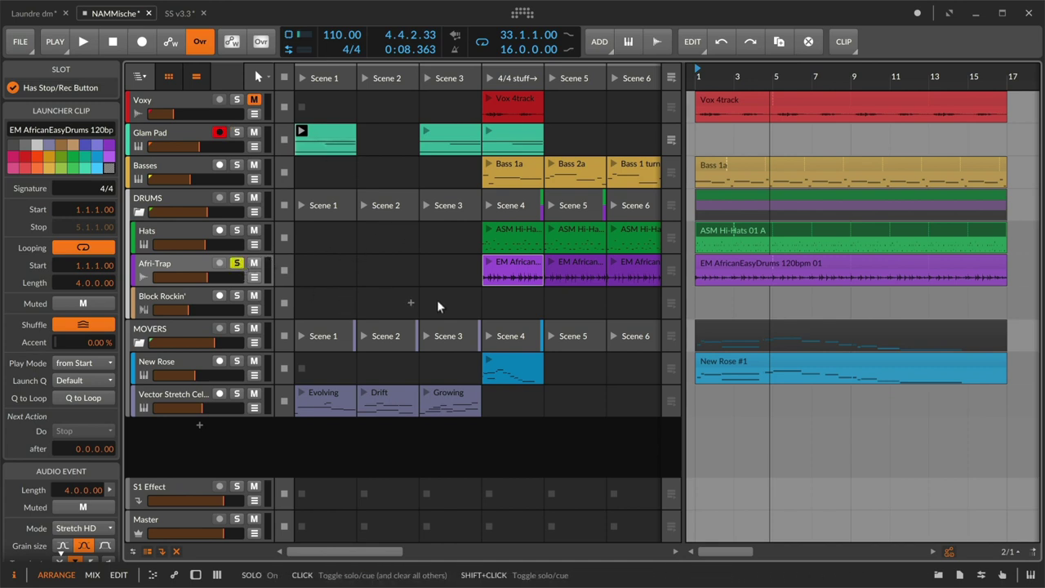
double_click(507, 259)
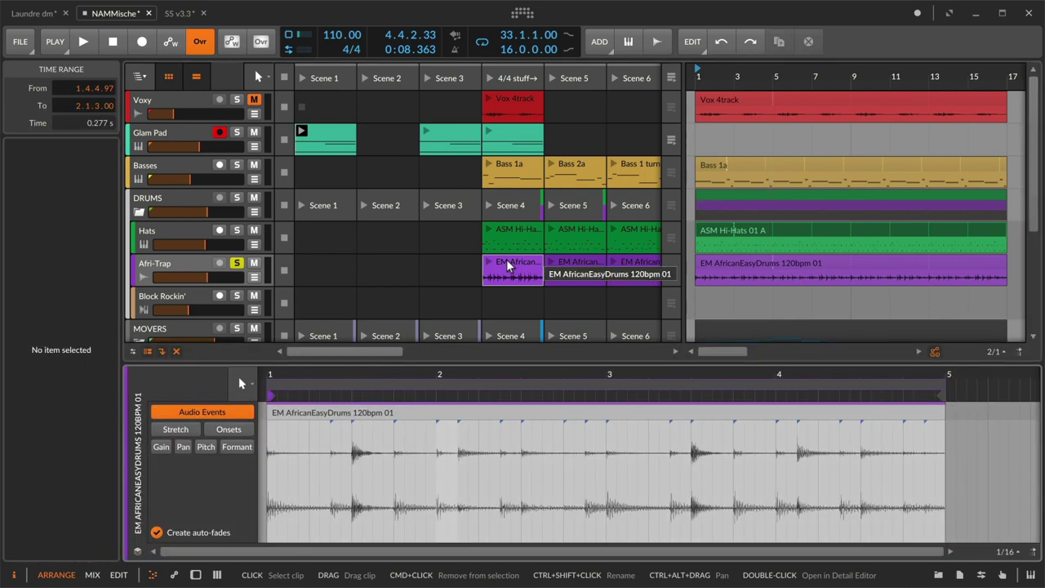
key(alt+3)
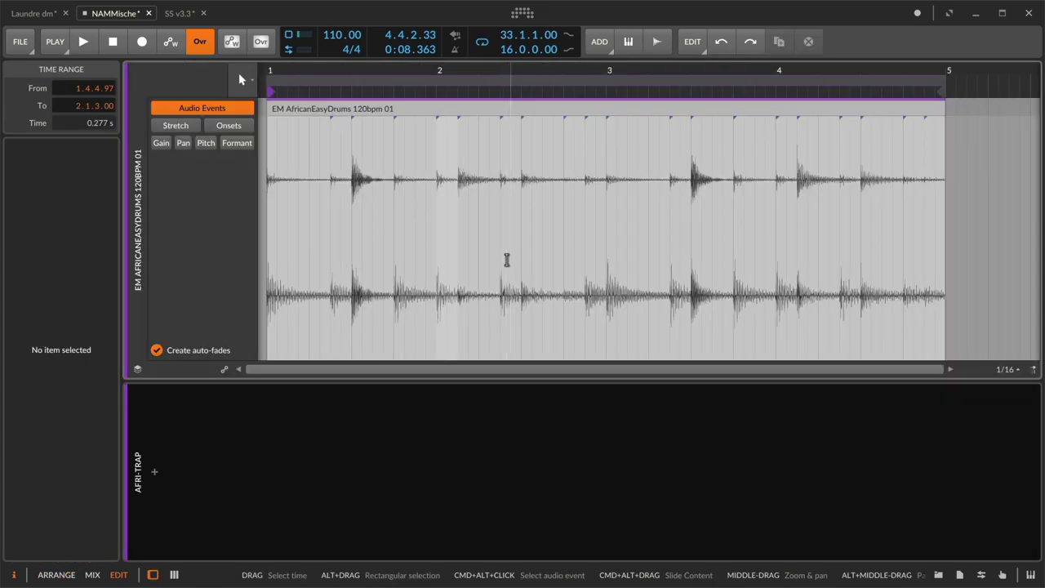
key(alt+1)
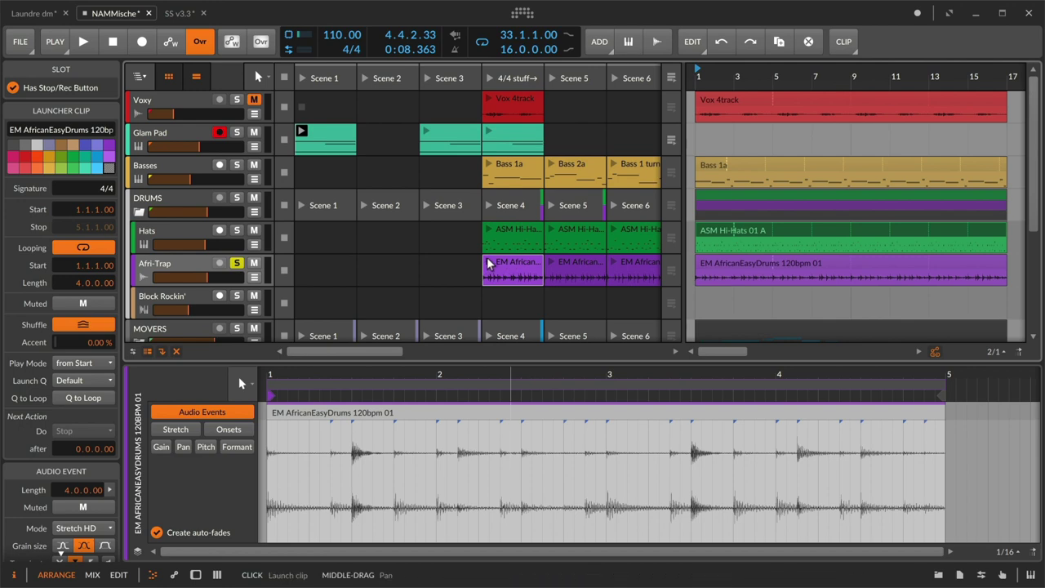
click(488, 261)
key(alt+3)
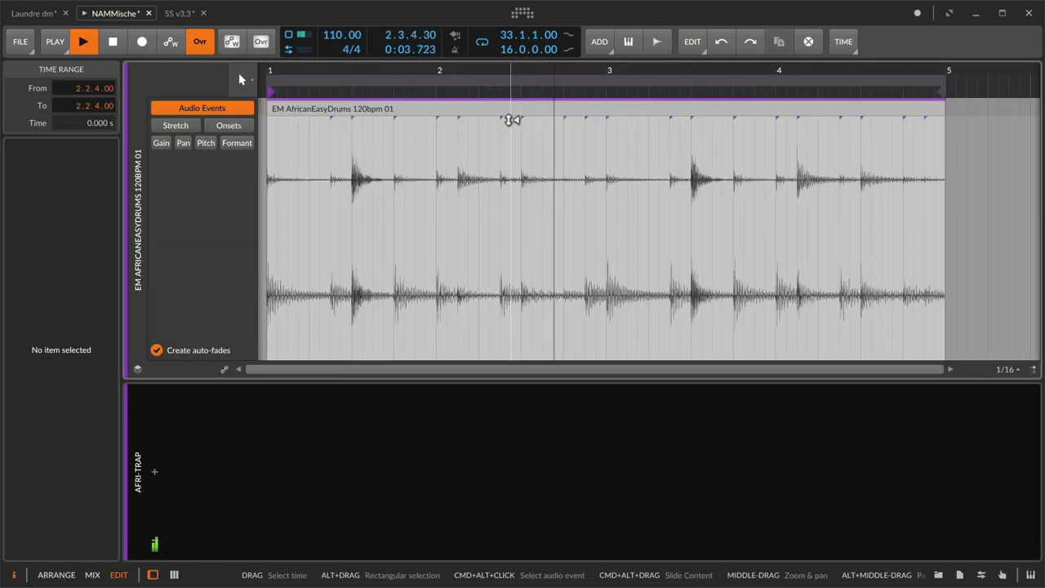
click(484, 113)
Apply Slice In Place to the drum loop with the Onsets option
right_click(485, 113)
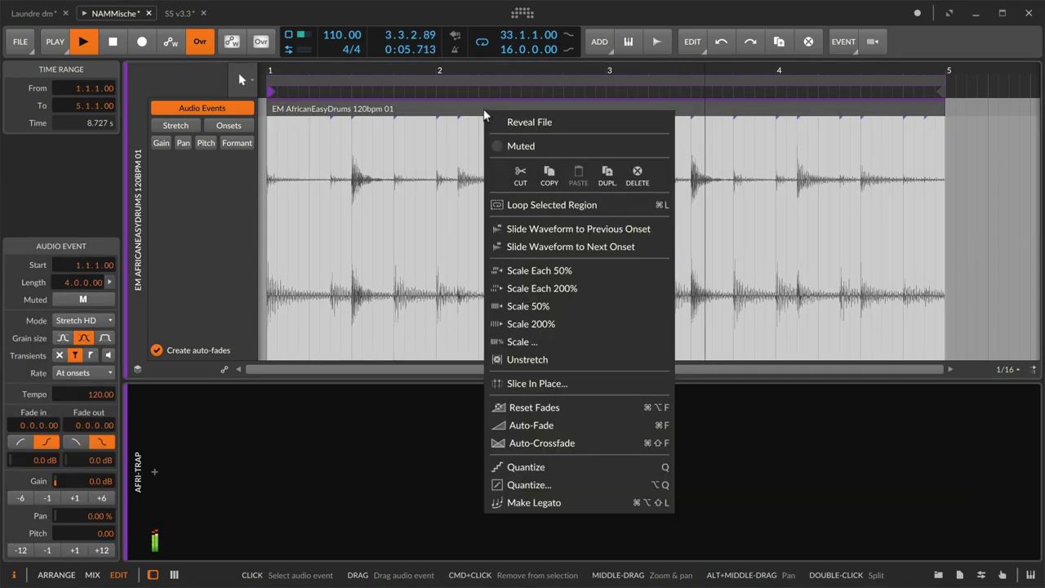
click(539, 384)
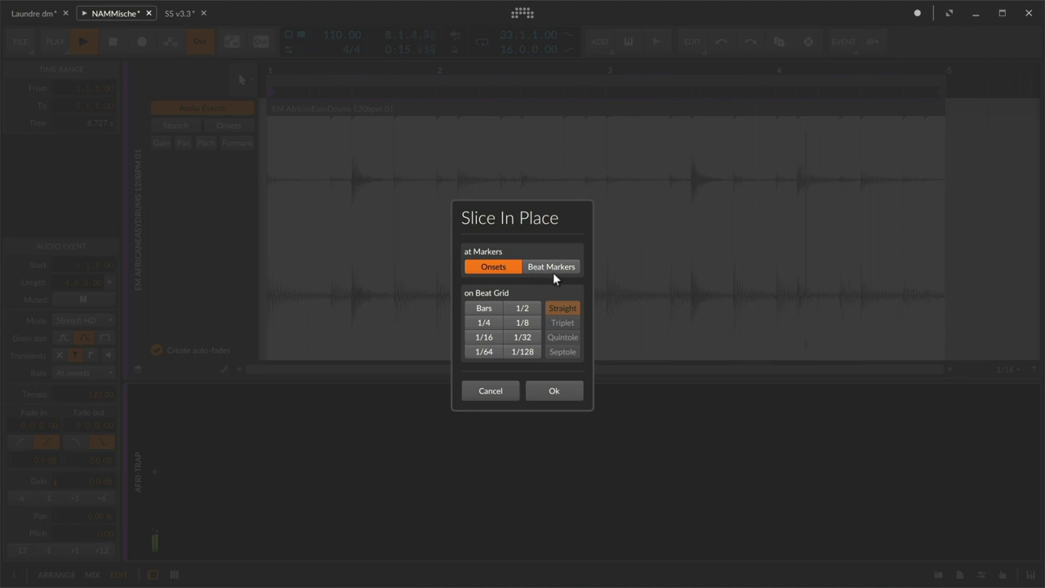
click(548, 383)
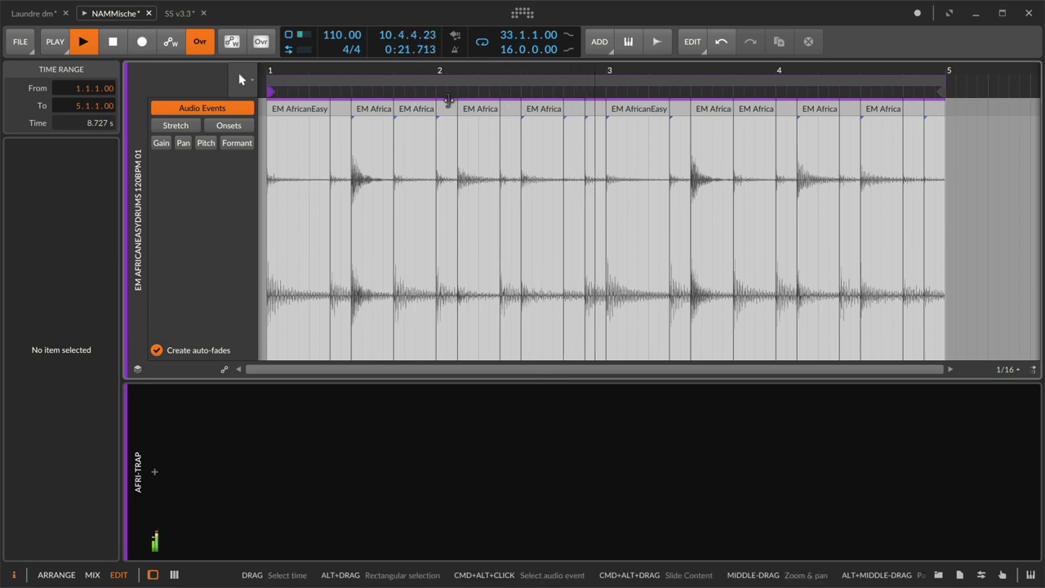
Delete the short slice before bar 2, then try stretching another slice and undo it
click(448, 115)
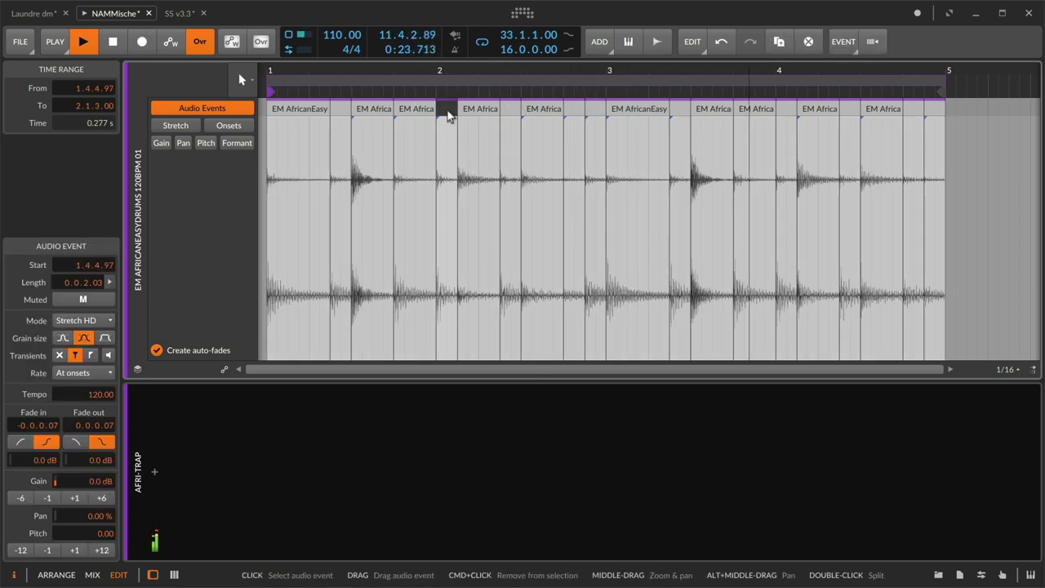
key(Delete)
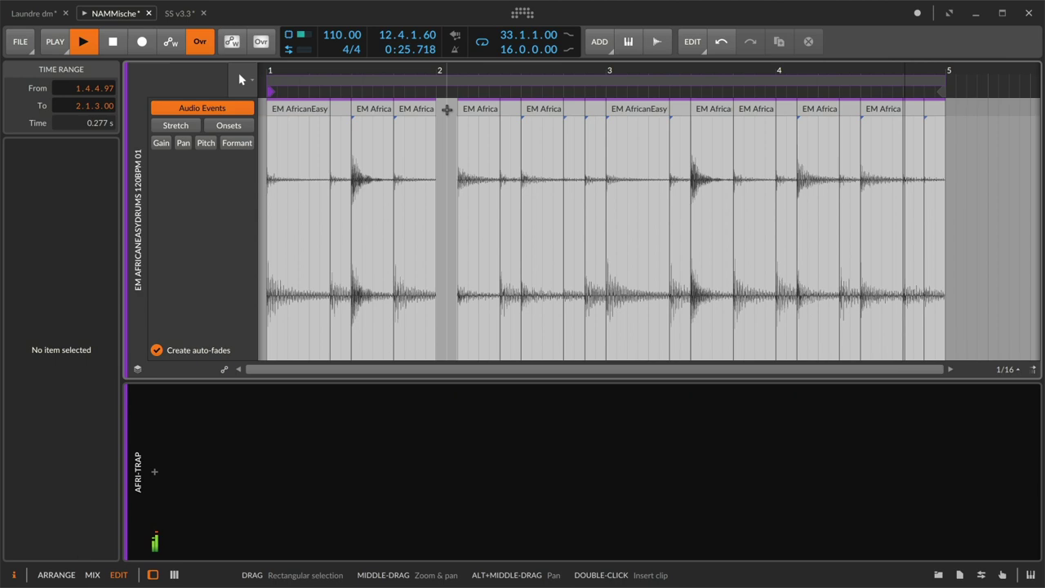
drag(563, 115, 645, 116)
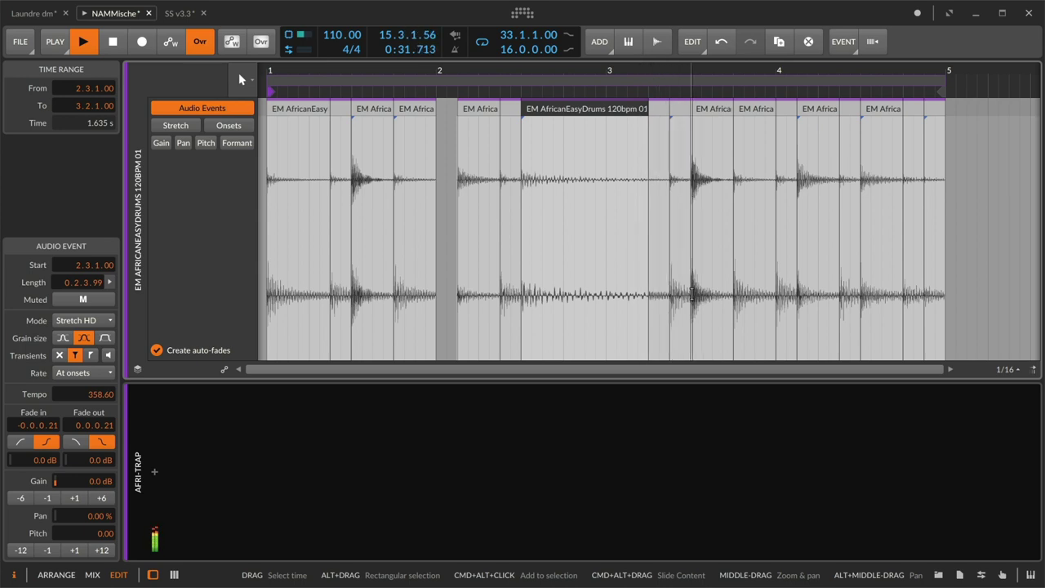
key(ctrl+z)
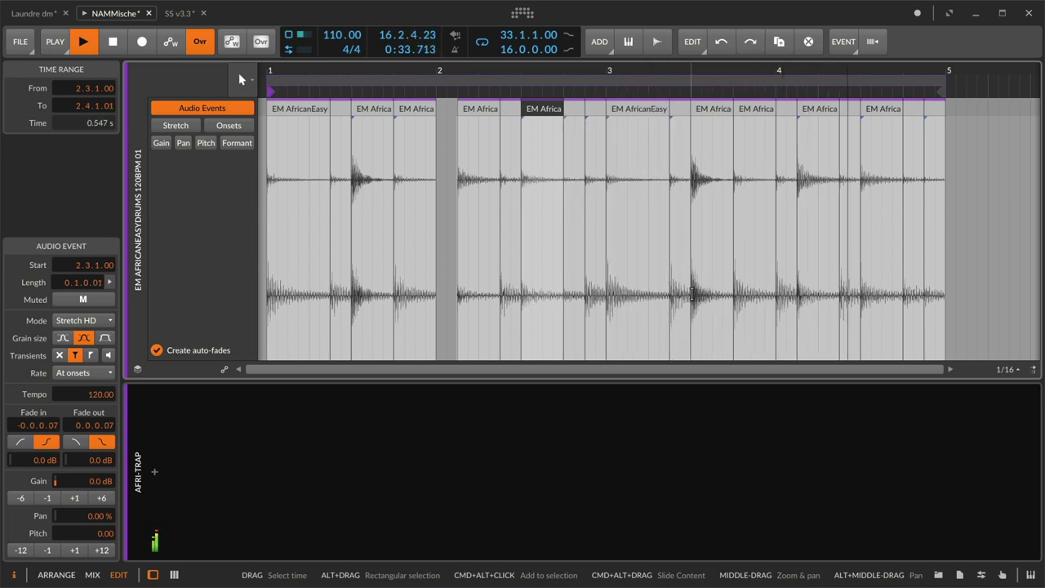
Select the four slices from 3.2.3 up to bar 4 and reverse their audio
click(630, 109)
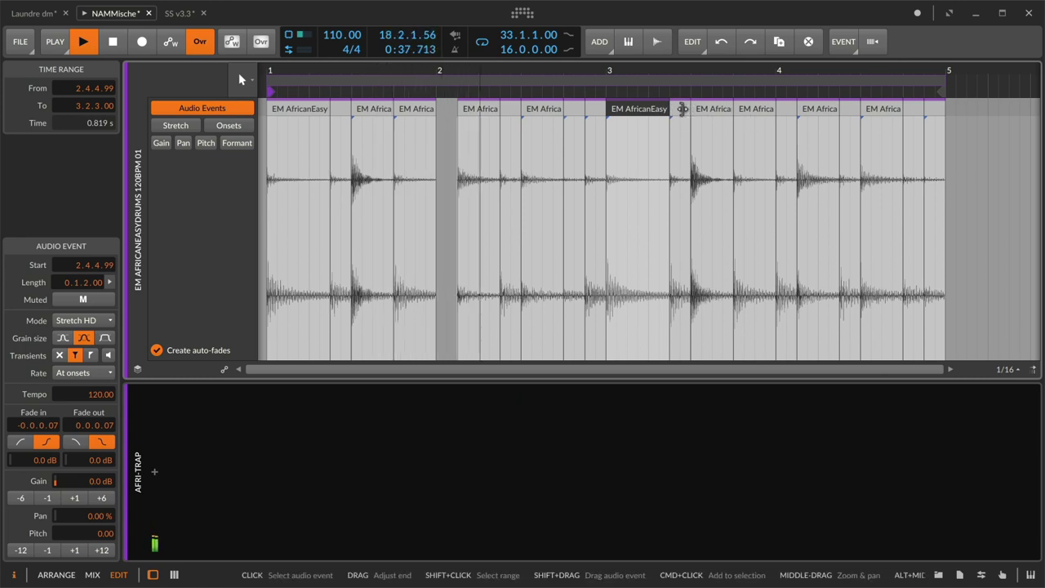
click(681, 108)
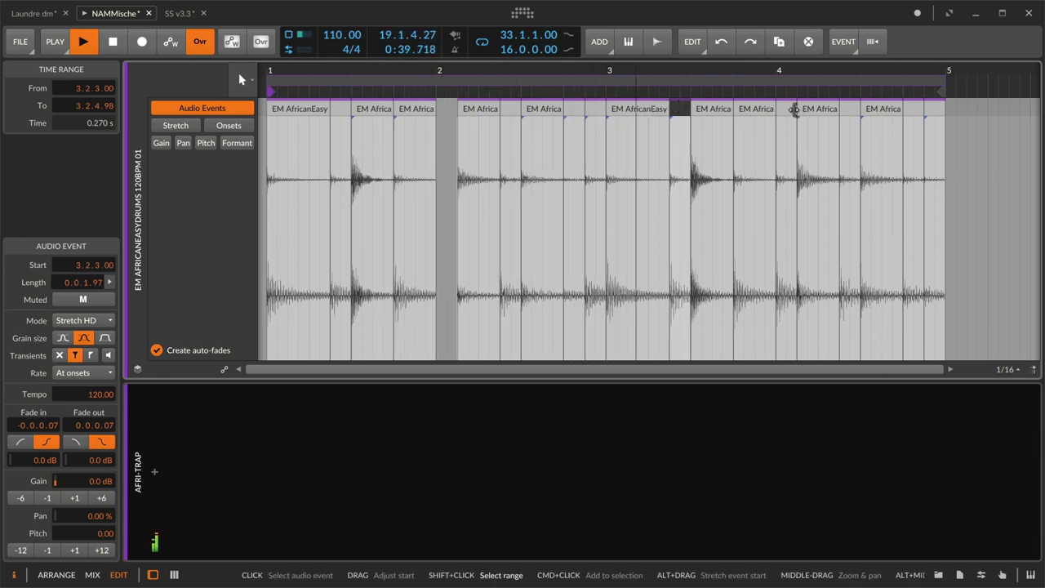
shift+click(786, 108)
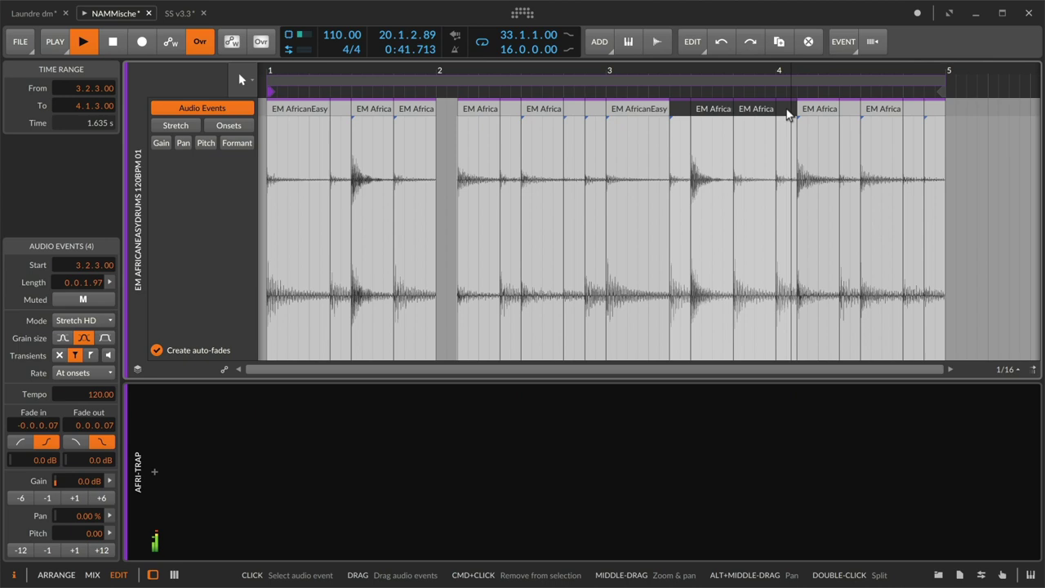
click(845, 44)
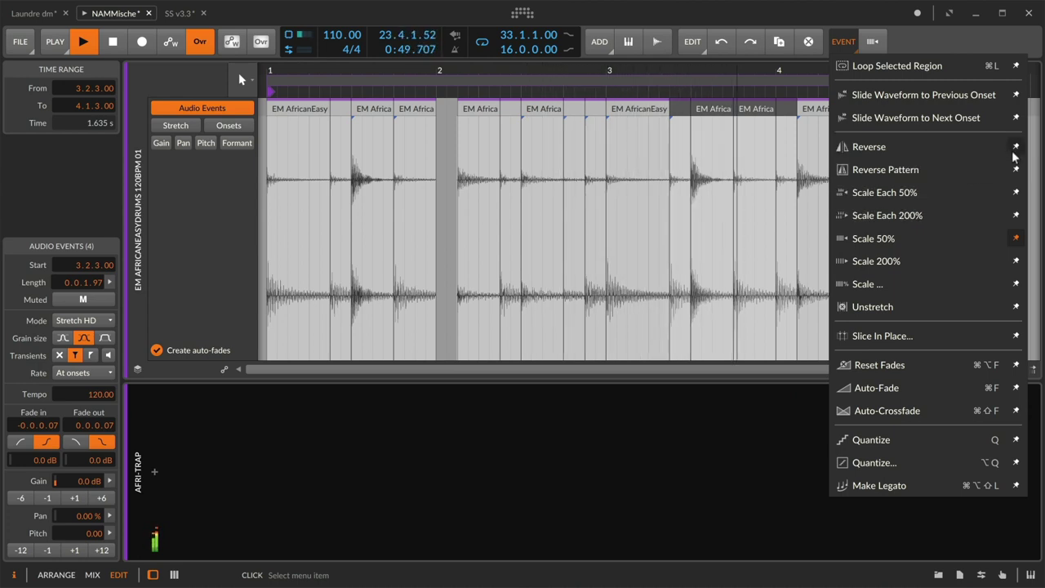
click(915, 148)
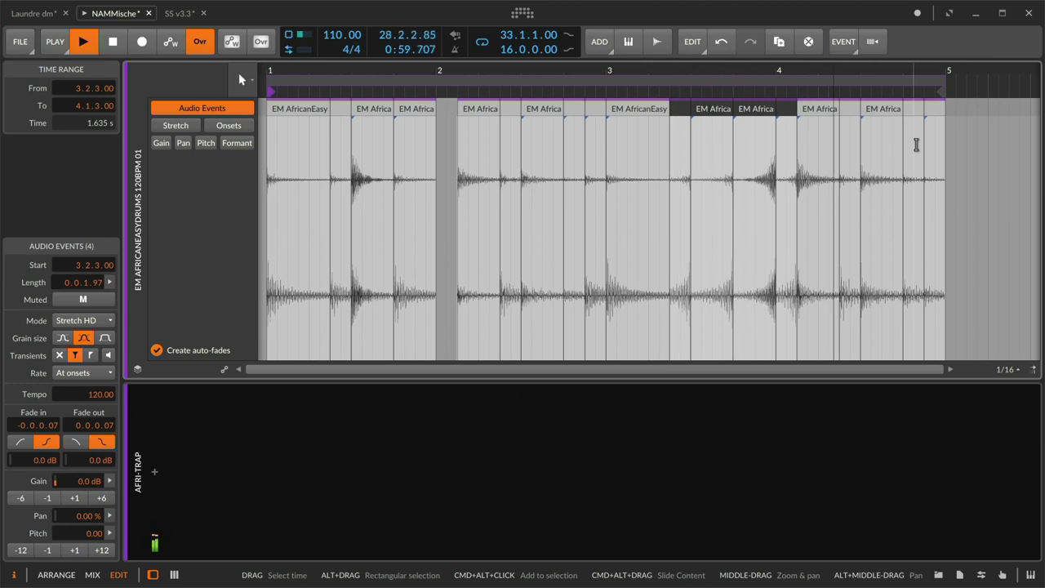
Reverse the order of the selected slices with Reverse Pattern, then select the slice at 4.3
click(843, 41)
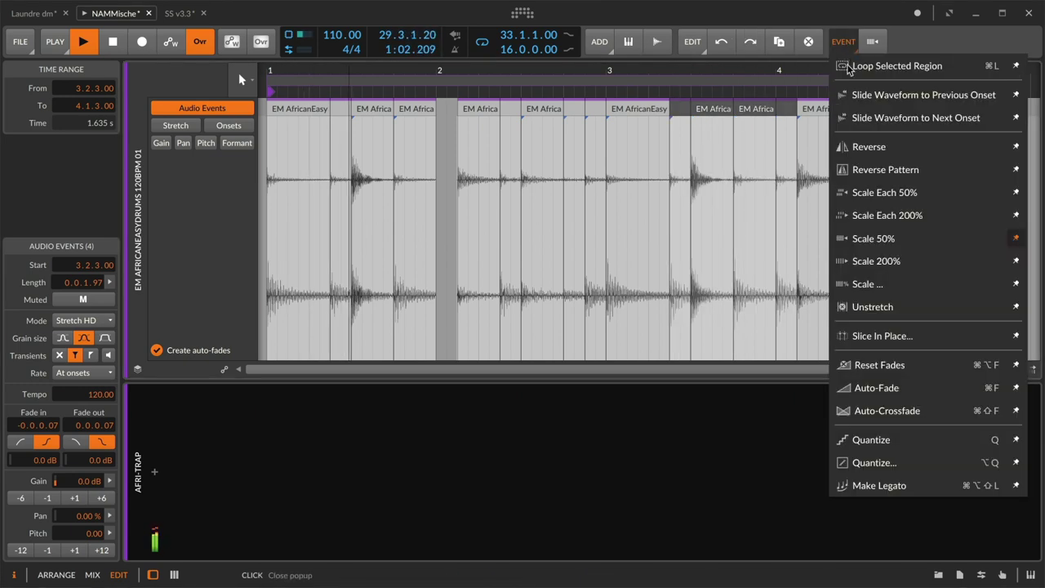
click(865, 170)
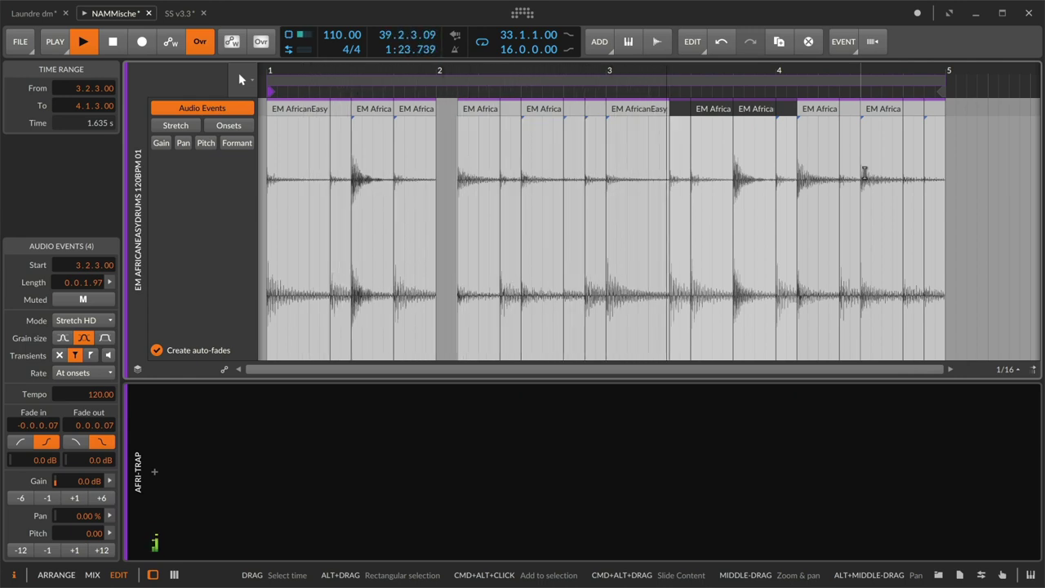
click(887, 112)
Stop playback, close the event operations list, and restart the drum clip
key(space)
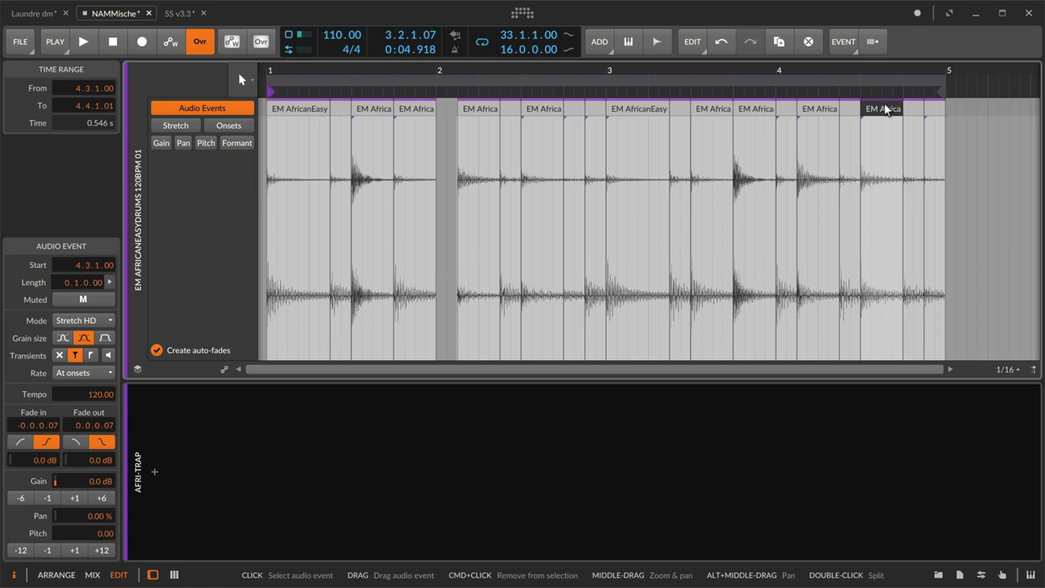
click(845, 43)
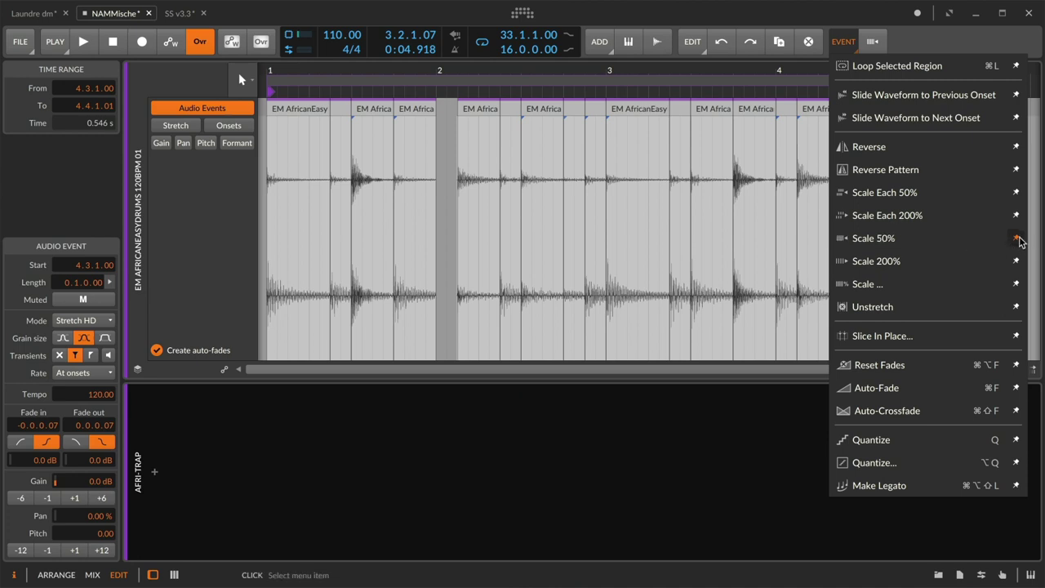
click(852, 41)
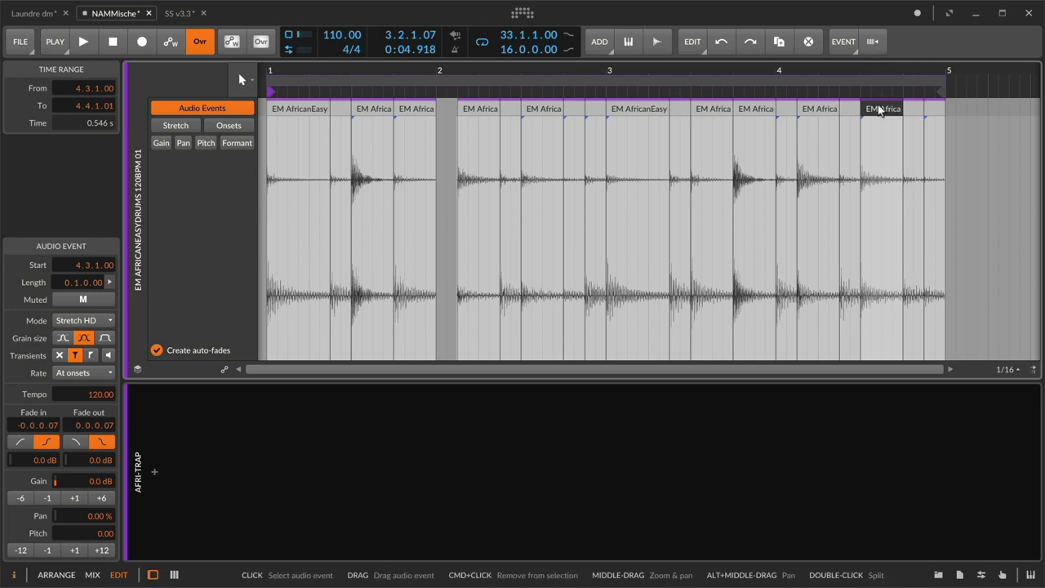
key(space)
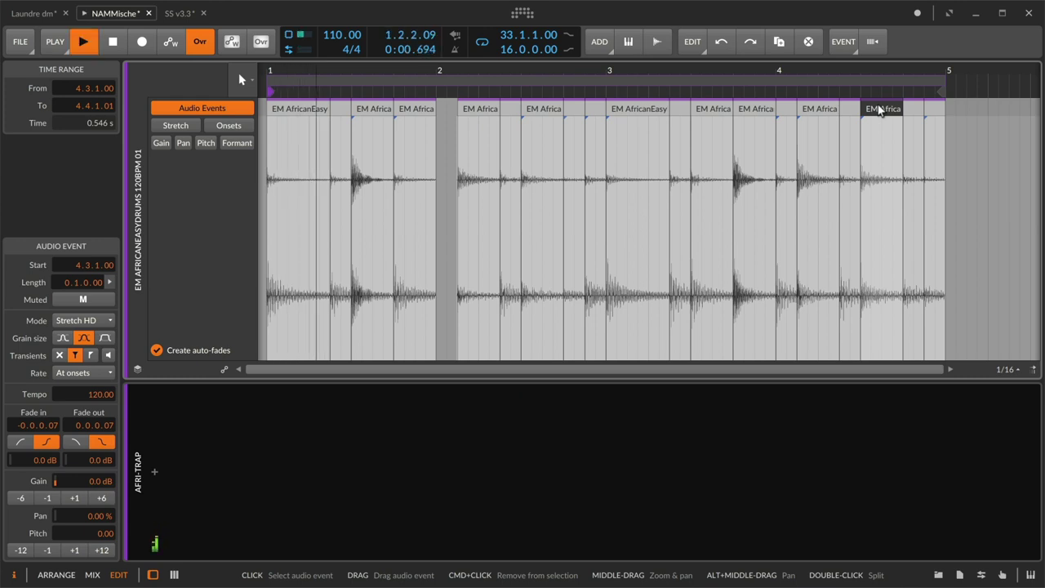
Build a stutter roll by repeatedly scaling the last slice 50% and duplicating it, then stop playback
click(873, 41)
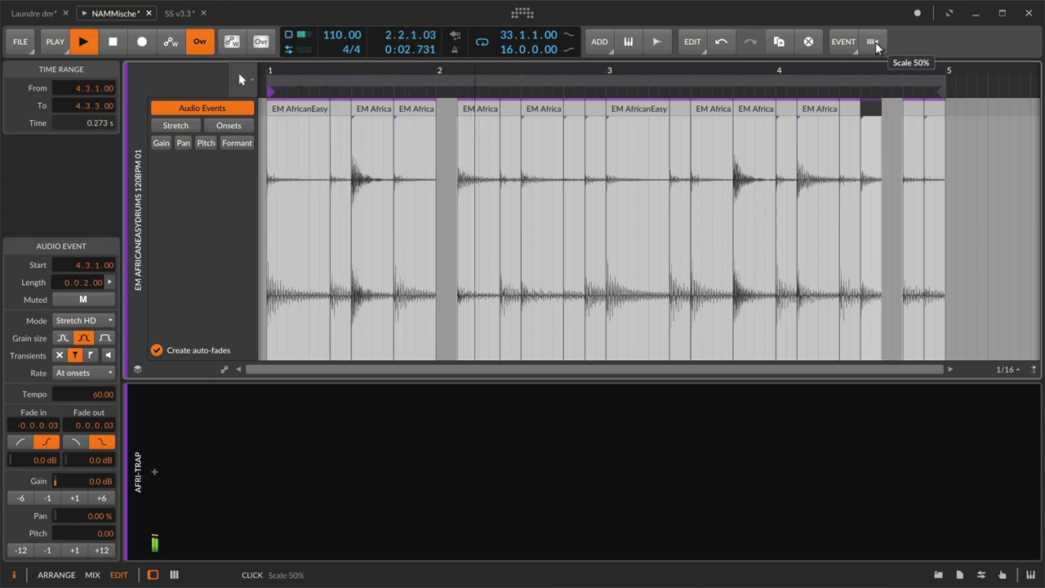
key(ctrl+d)
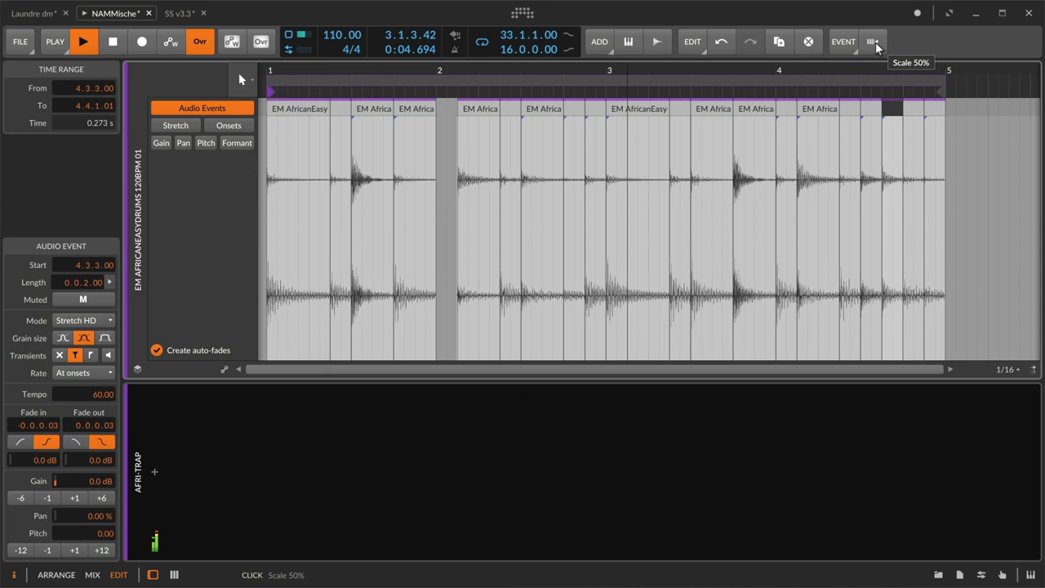
key(ctrl+d)
click(875, 41)
key(ctrl+d)
key(ctrl+d)
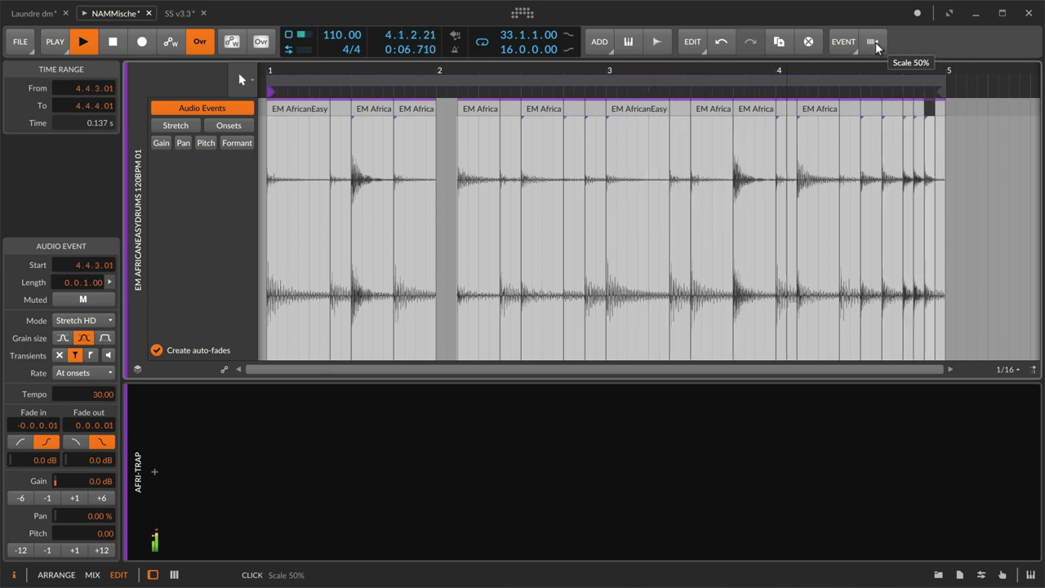
click(875, 41)
key(ctrl+d)
key(ctrl+d)
key(ctrl+d)
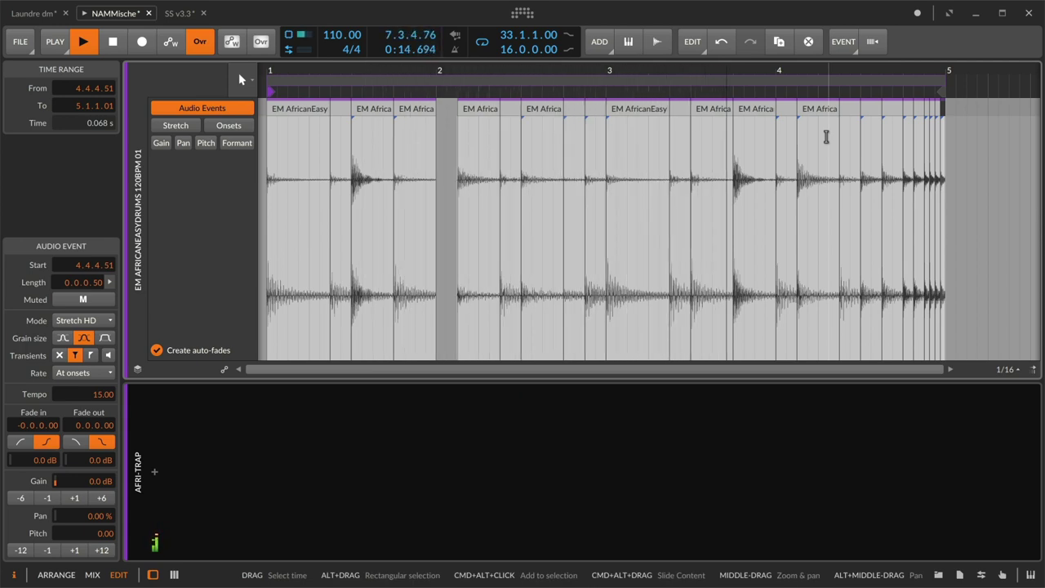
key(Left)
key(Left)
key(Left)
key(Left)
key(Left)
key(Left)
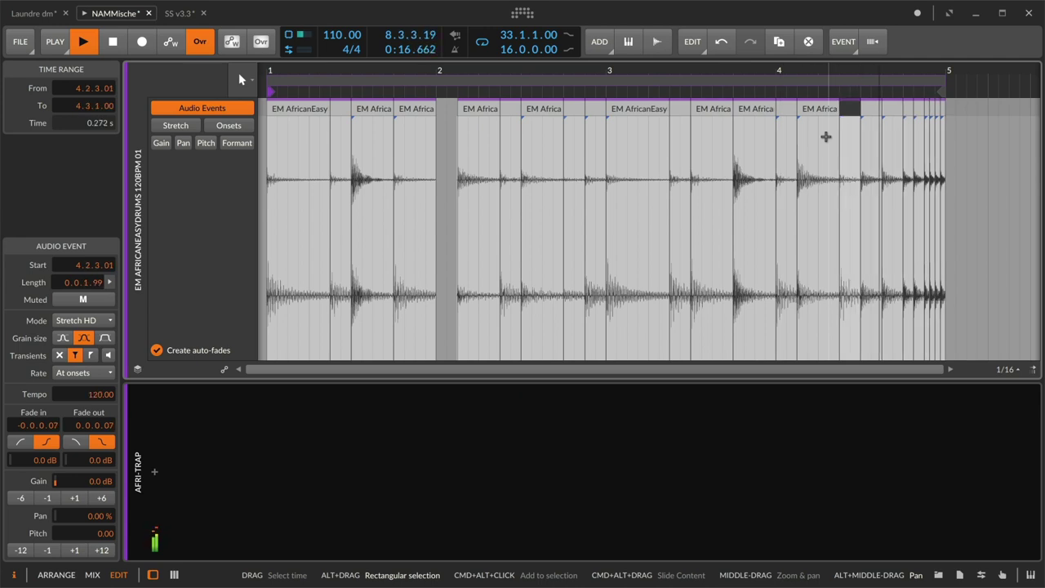
key(Left)
key(Left)
key(Left)
key(space)
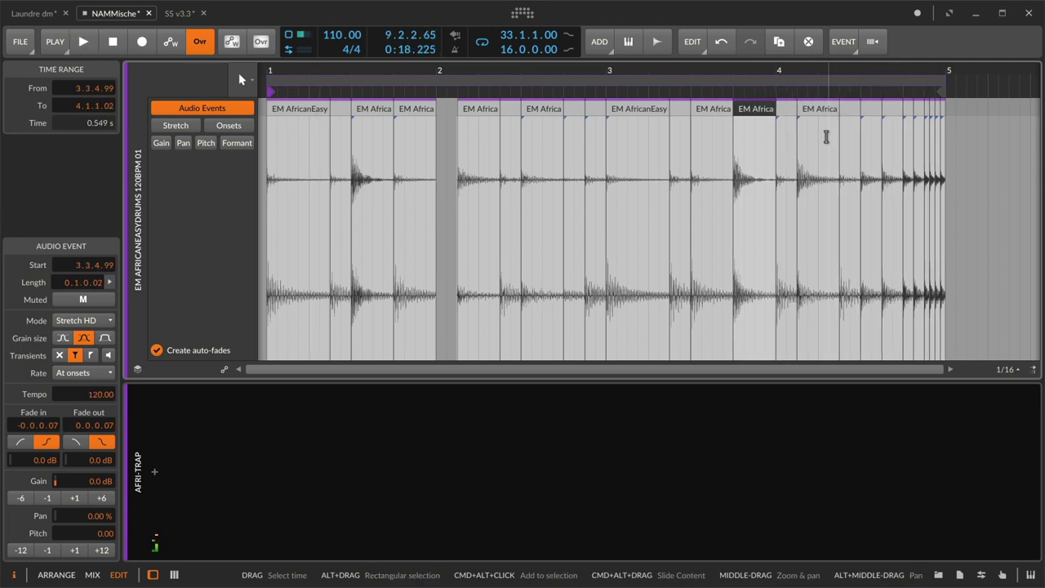
Back in Arrange, solo Hats, select the ASM Hi-Hats 01 A clip, hide the clip launcher and play
key(alt+1)
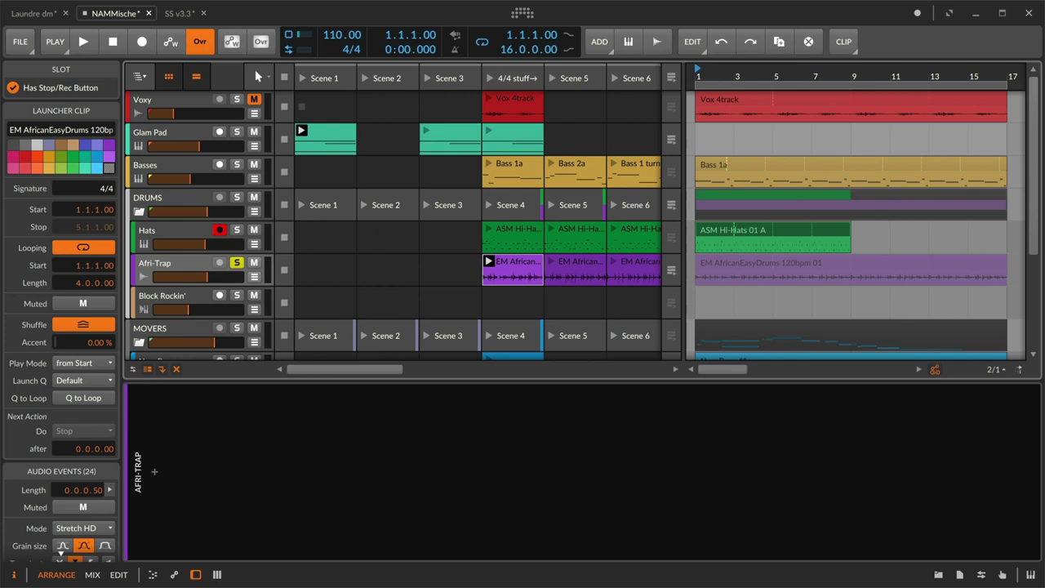
click(236, 232)
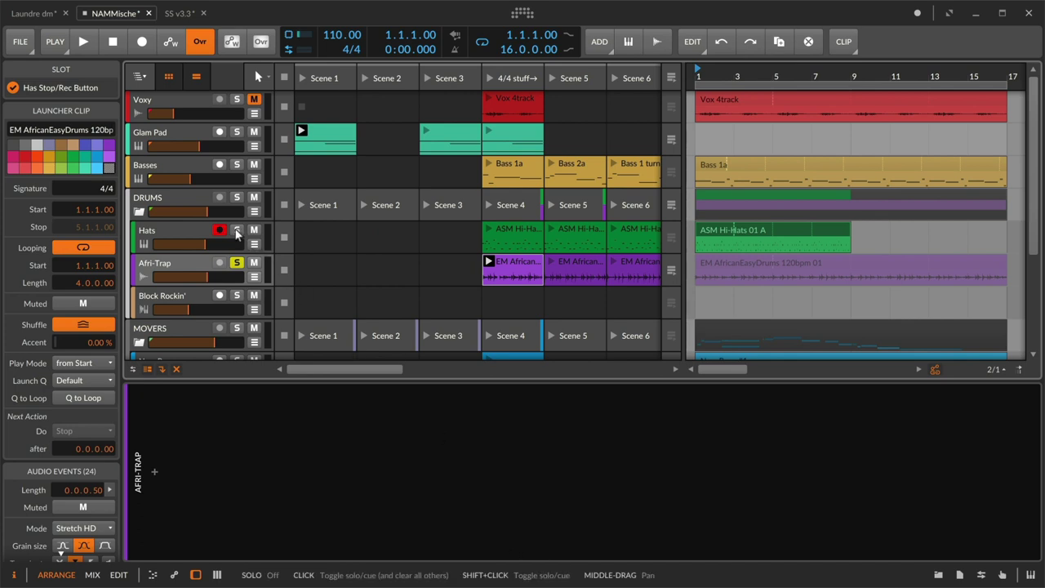
click(709, 226)
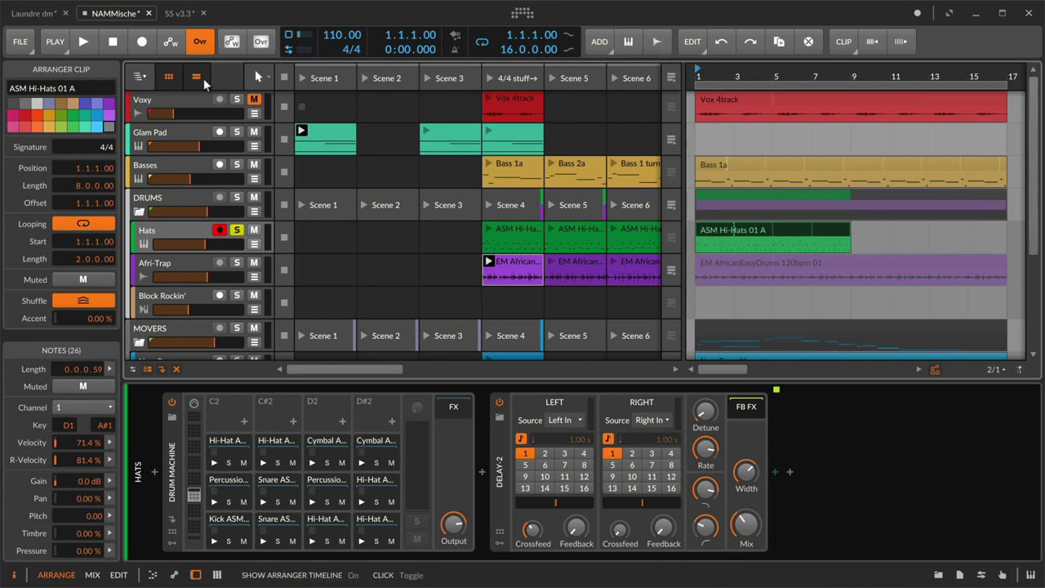
click(169, 78)
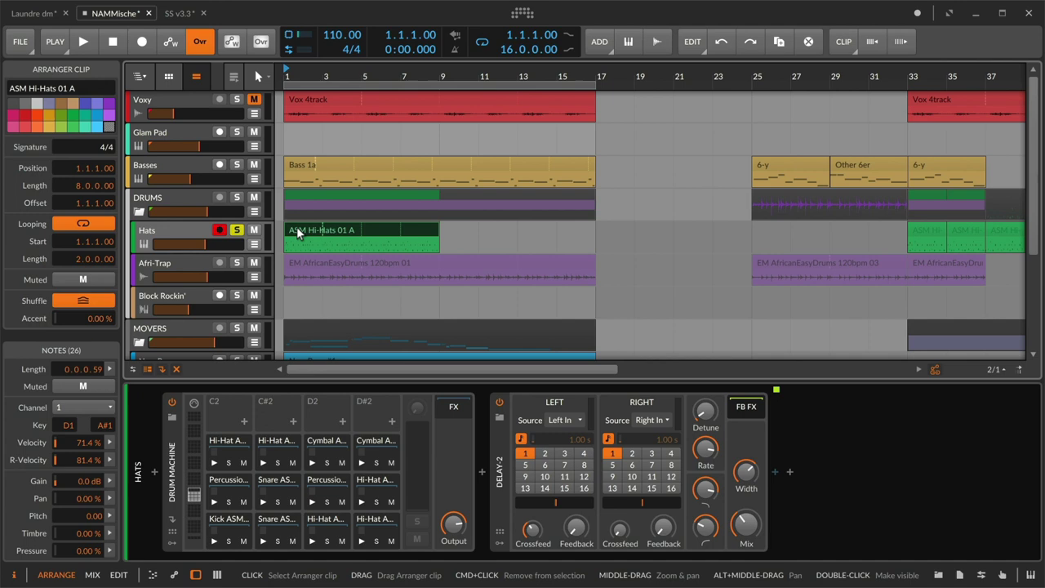
key(space)
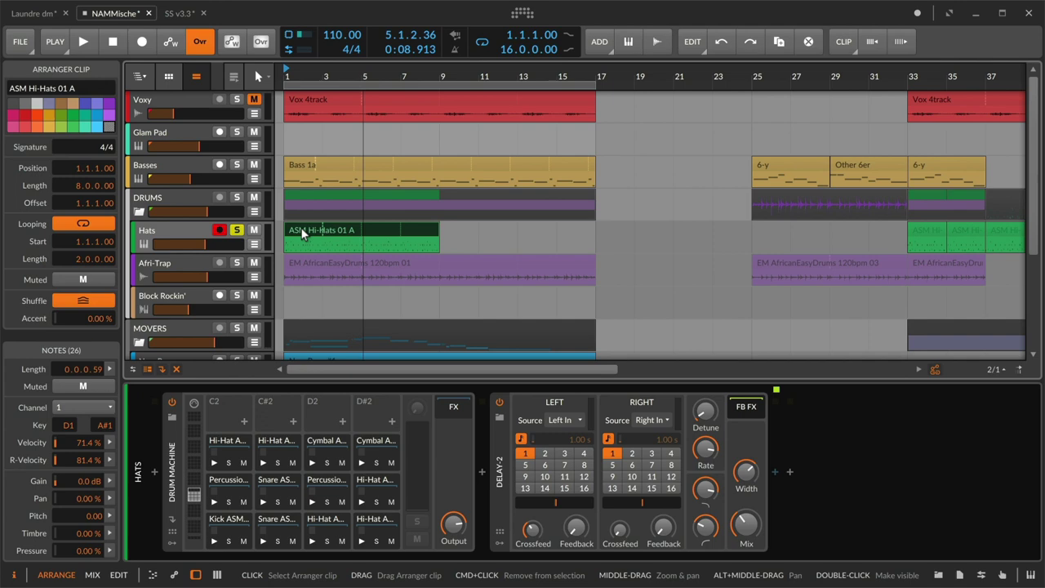
Ctrl-drag the hi-hat clip to bar 9 to create the bounced clip ASM Hi-Hats 01 A-bounce-8
drag(301, 232, 462, 239)
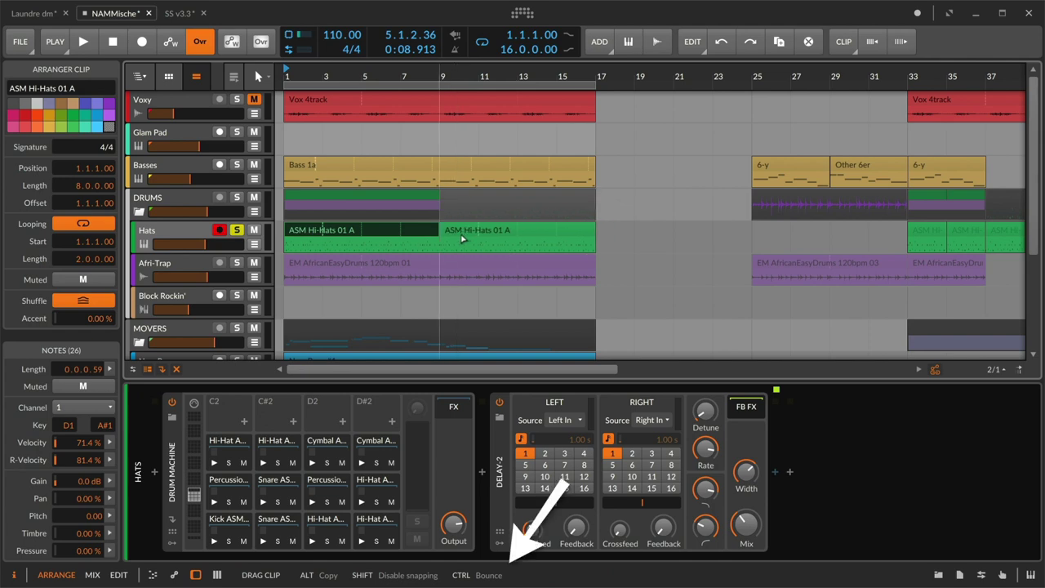
drag(462, 238, 459, 232)
key(ctrl)
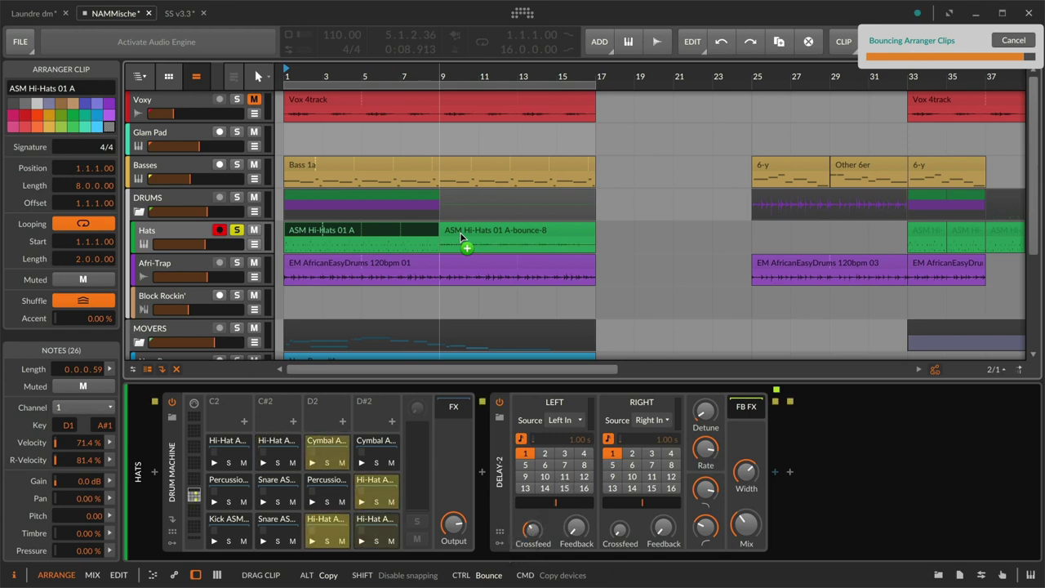
drag(459, 232, 461, 232)
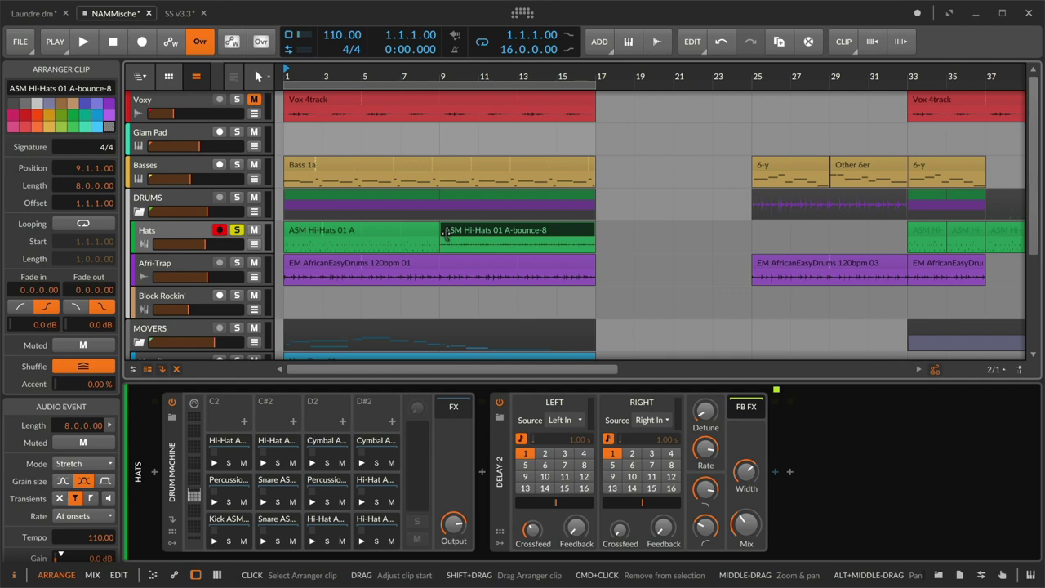
Start playback and show the Hats track's Delay-2 device in the Inspector
key(space)
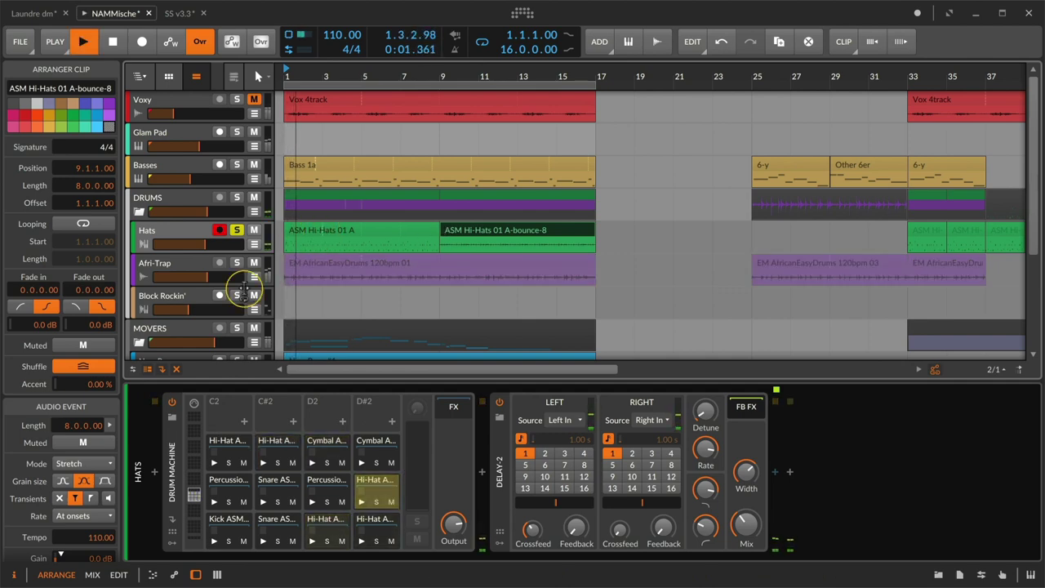
click(154, 405)
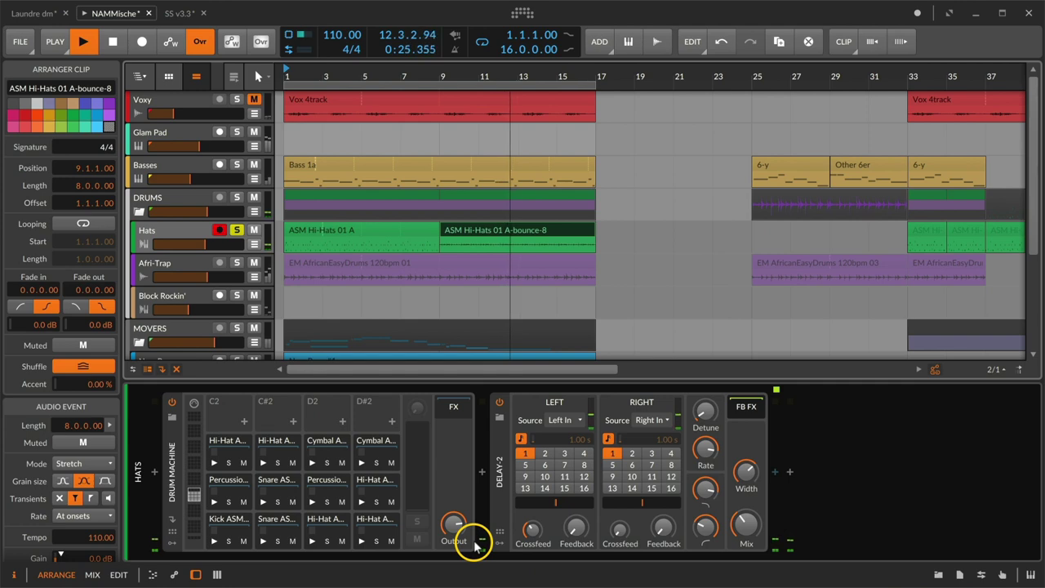
click(507, 506)
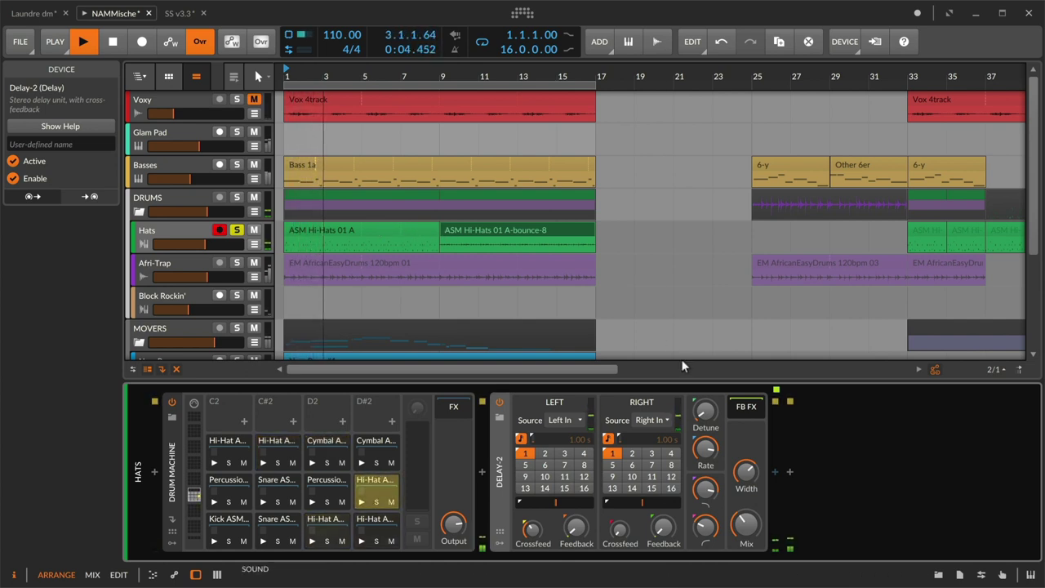
Set Delay-2 to 2 steps left and 3 right, then add a Freq Shifter with Left offset -27%
click(545, 454)
click(650, 455)
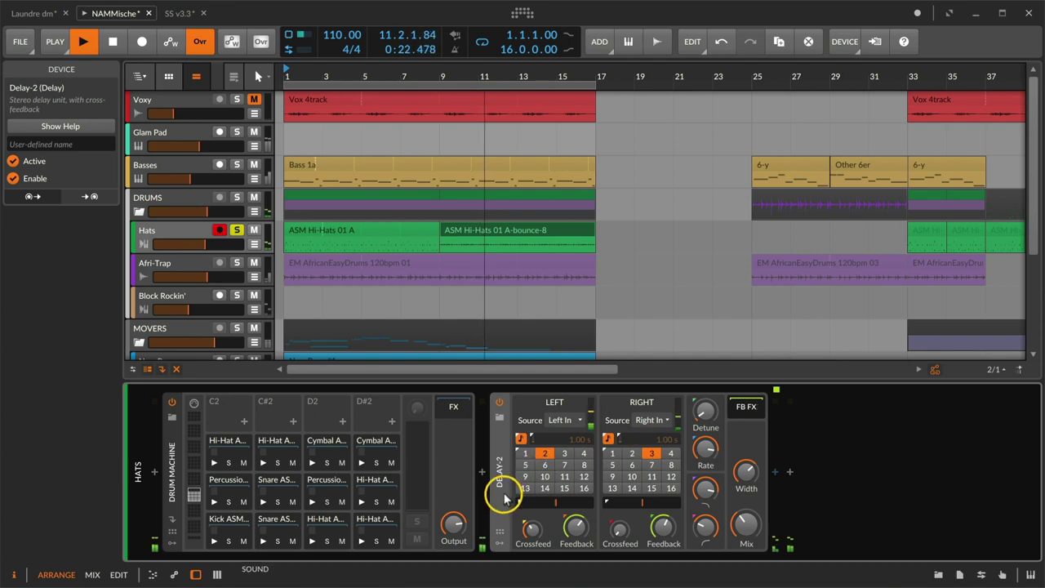
click(775, 476)
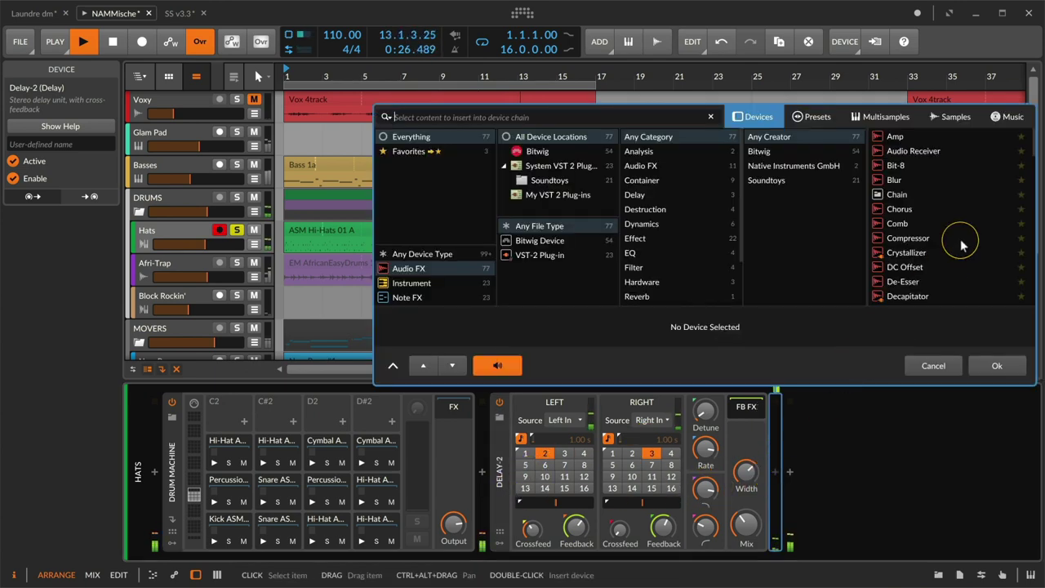
scroll(960, 242, down, 4)
scroll(960, 239, down, 12)
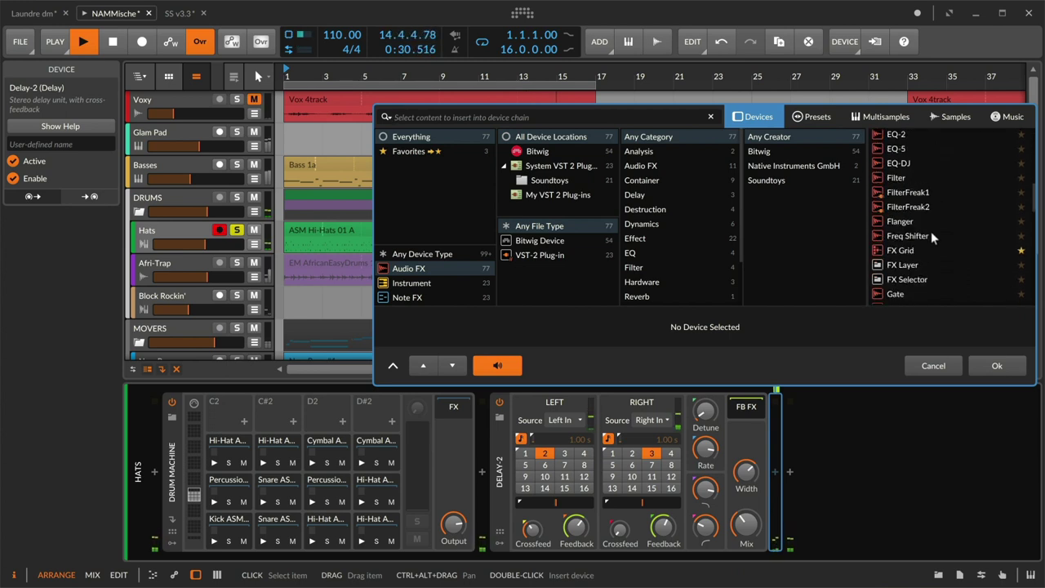
click(930, 234)
click(996, 364)
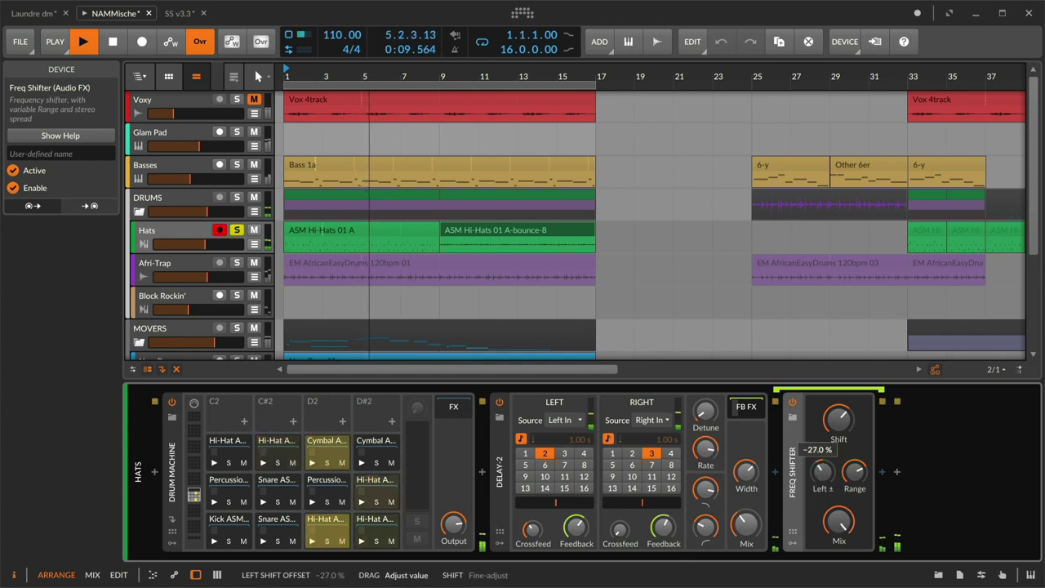
drag(821, 482, 821, 499)
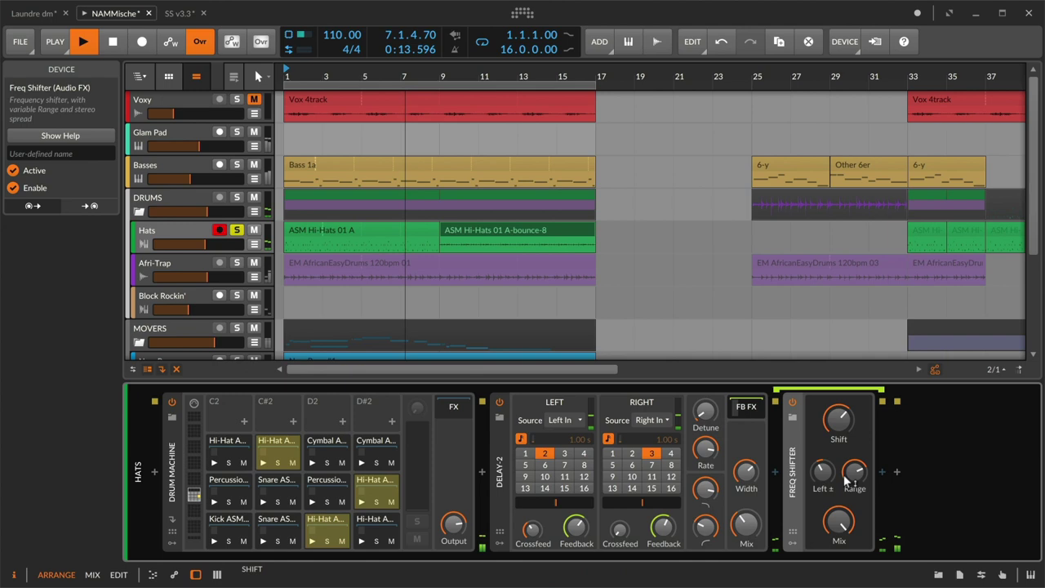
Insert Soundtoys Decapitator after the Freq Shifter and set its Drive to 2.2 in the plugin window
click(880, 472)
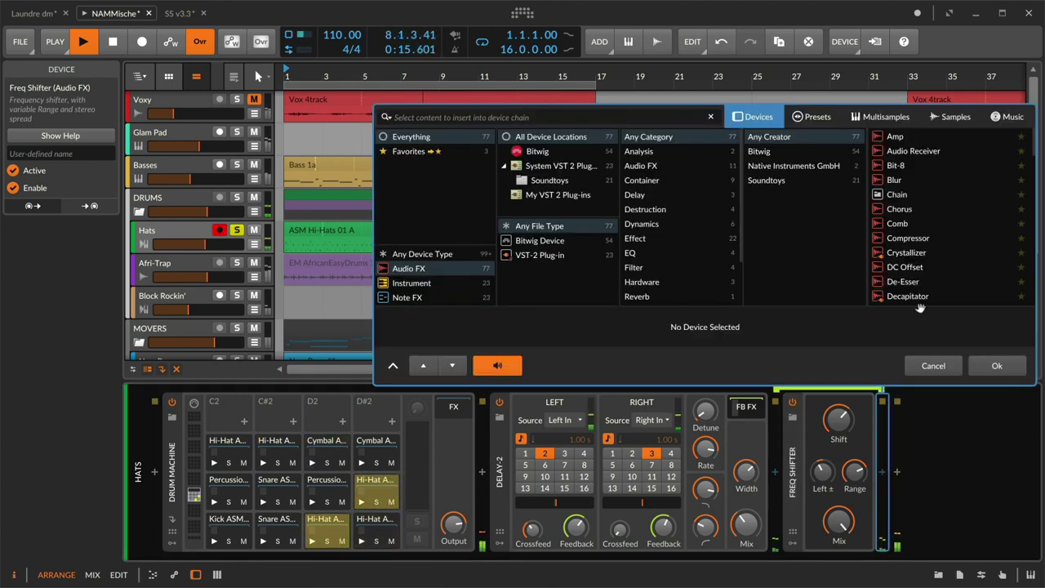
click(920, 294)
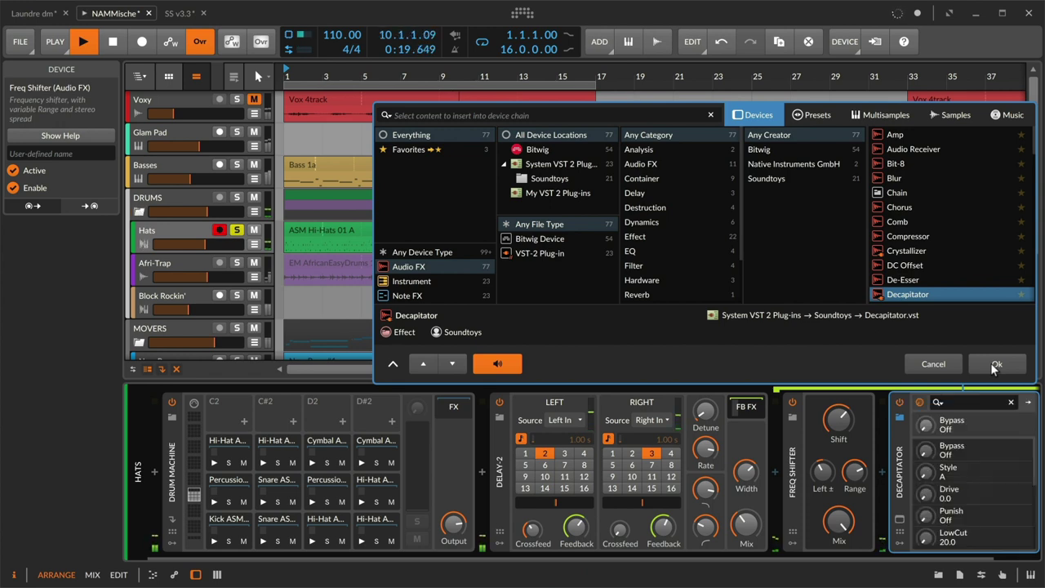
click(996, 365)
click(897, 522)
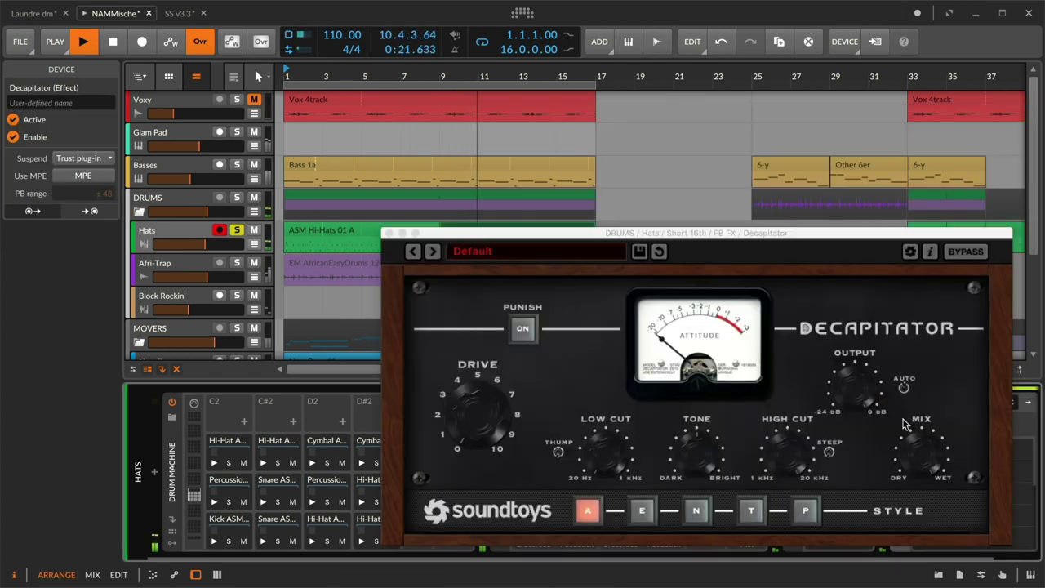
click(516, 406)
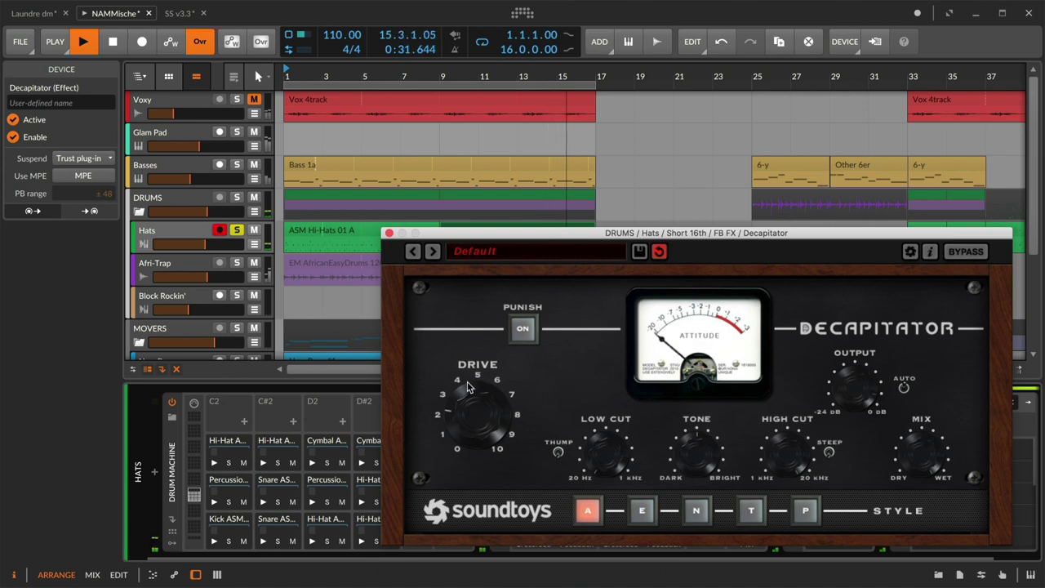
click(390, 233)
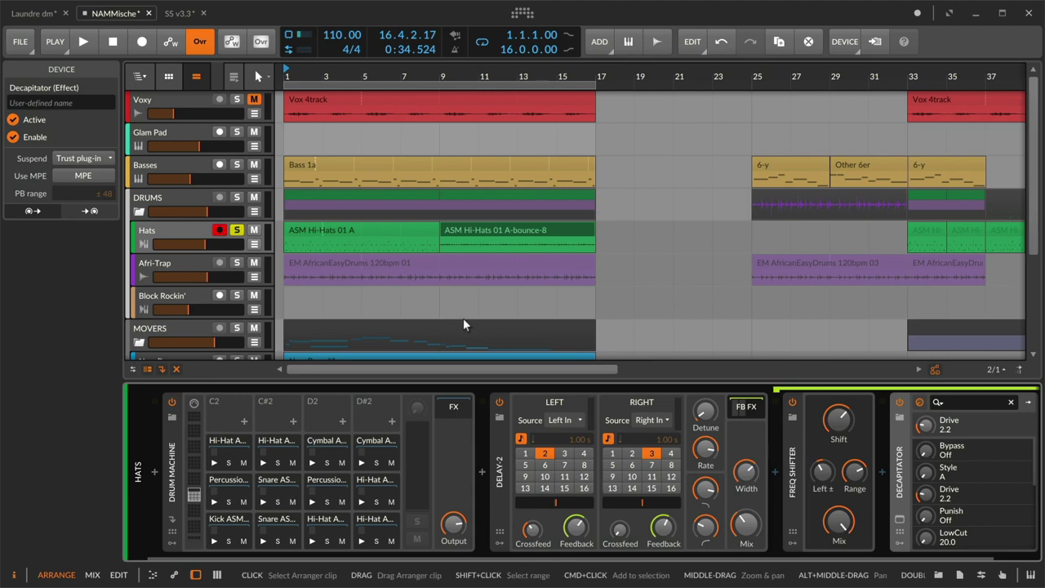
Switch to the Laundre dm project with Ctrl+Shift+Tab and start playback in the mixer
key(ctrl+shift+Tab)
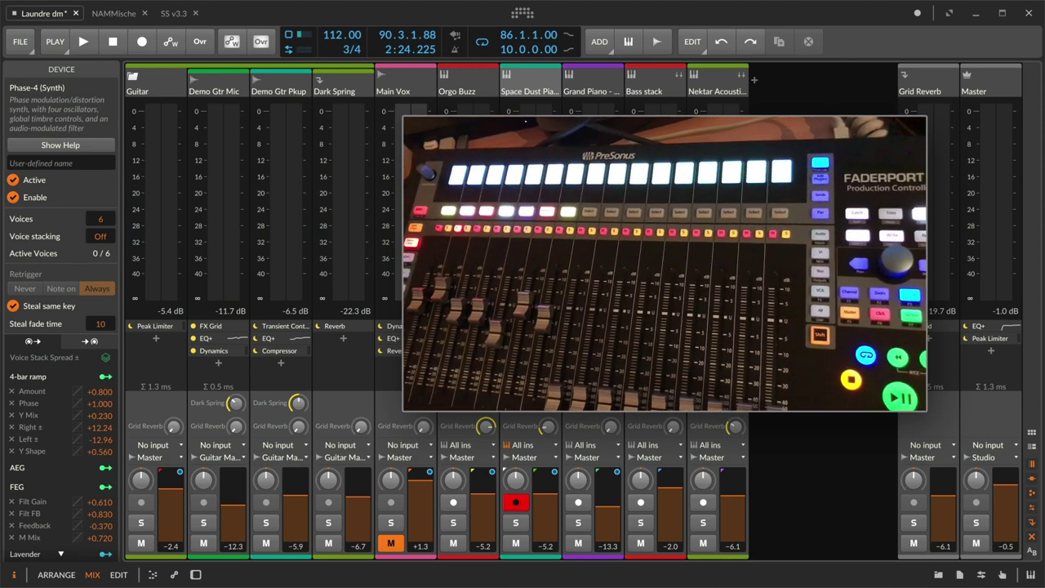
key(space)
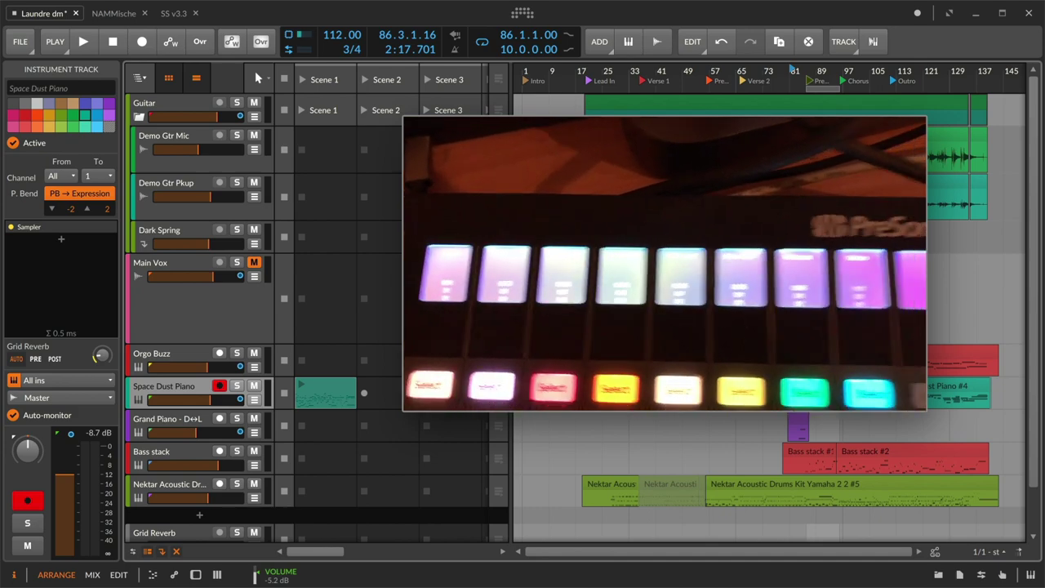
Return to the song start, open the Orgo Buzz track's Phase-4 synth, and play the arrangement
key(Home)
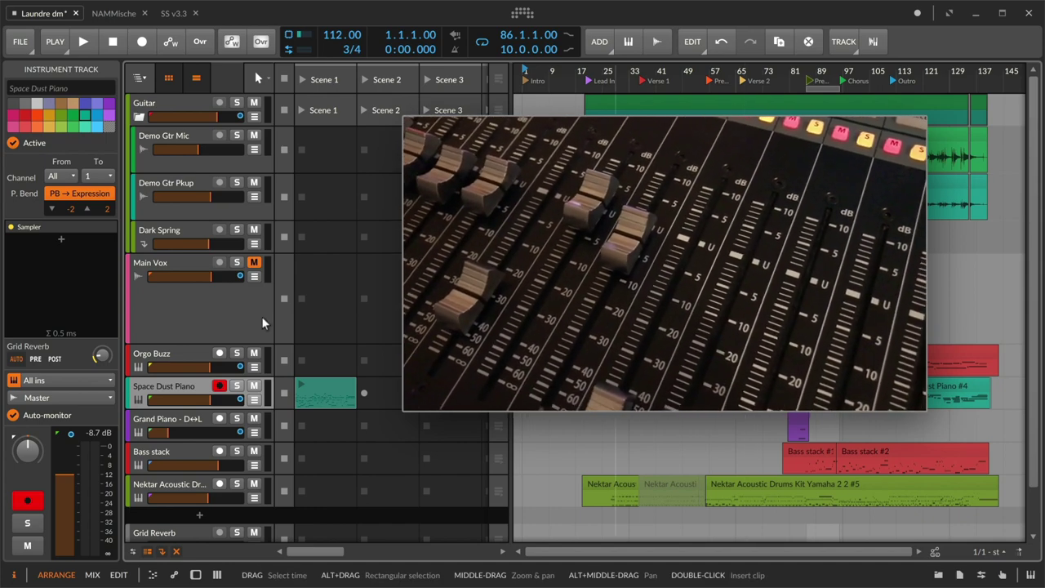
double_click(174, 354)
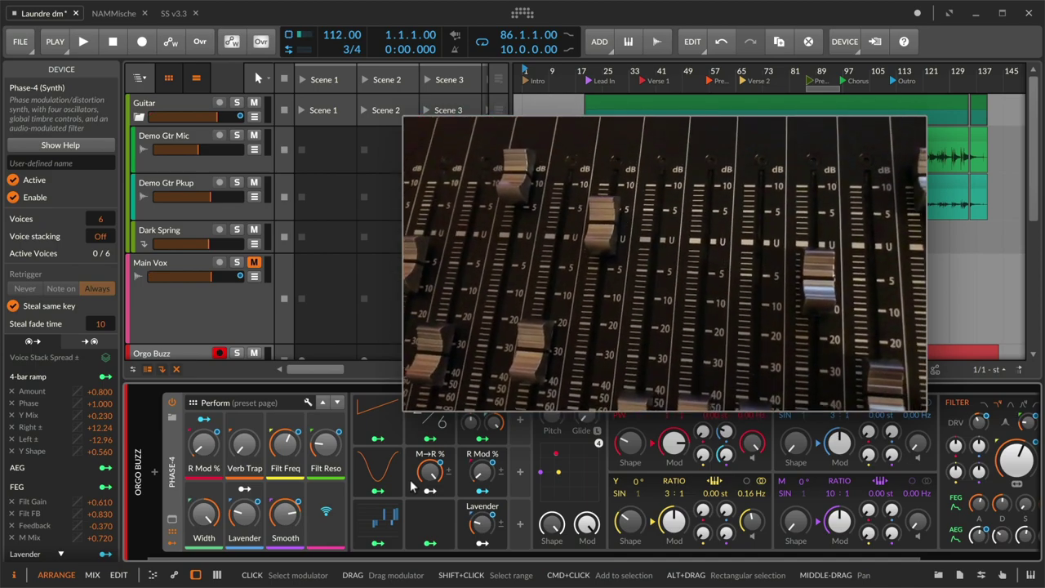
key(space)
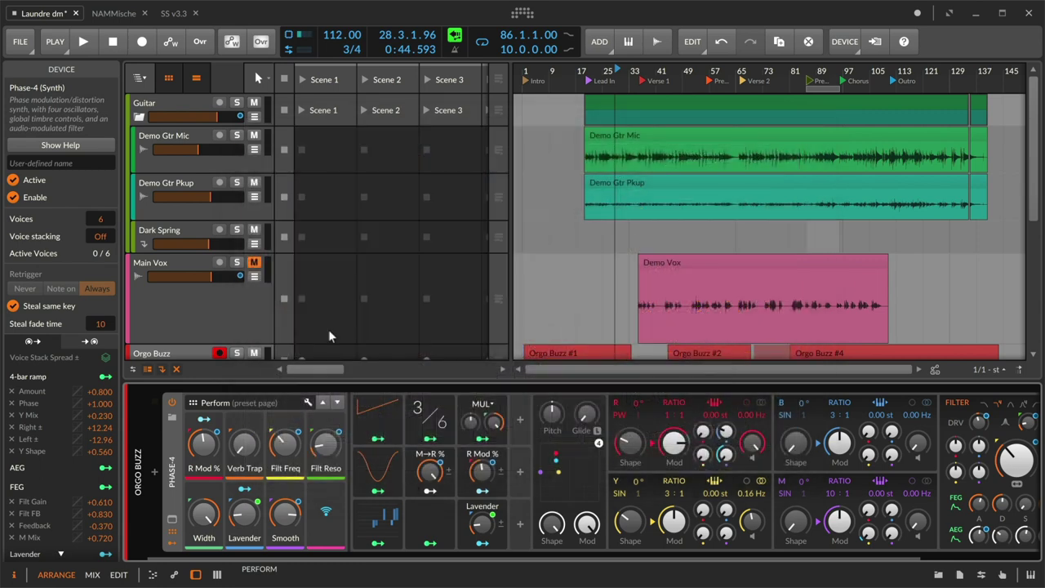
mouse_move(114, 4)
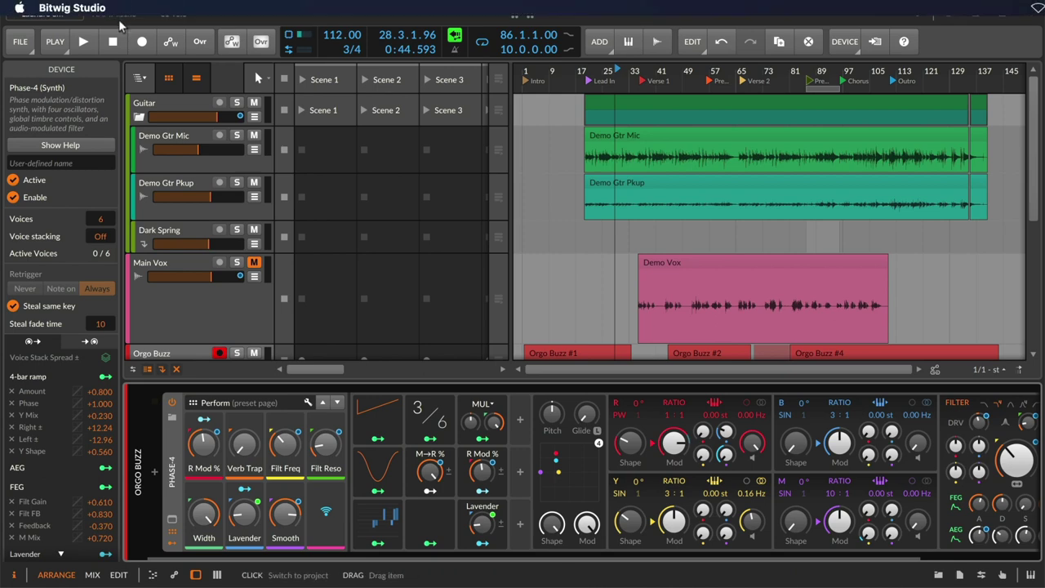
In NAMMische, delete the Decapitator from the Hats chain and add a new Organ instrument track
click(115, 13)
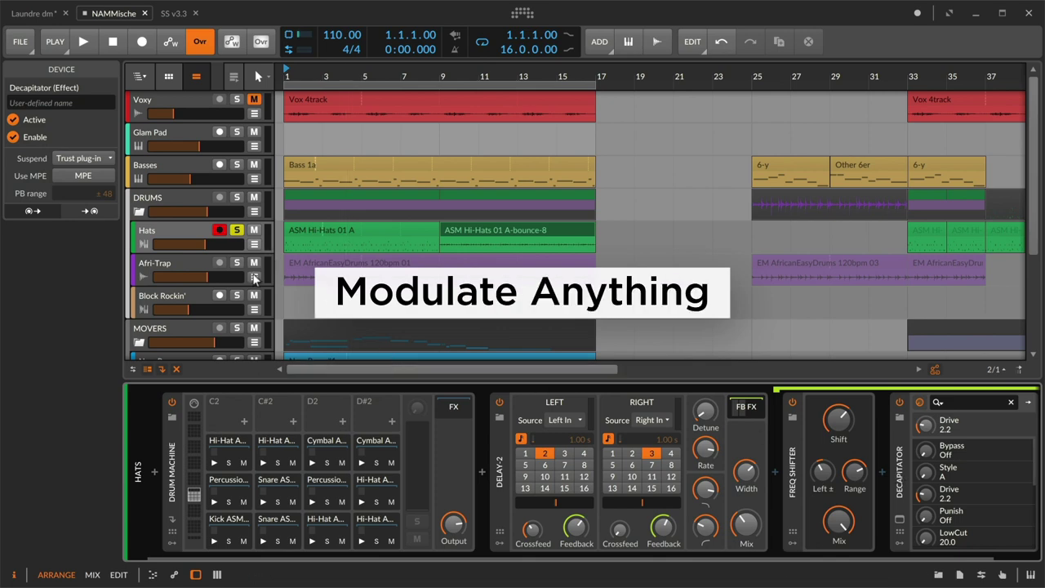
key(ctrl+z)
scroll(249, 275, down, 4)
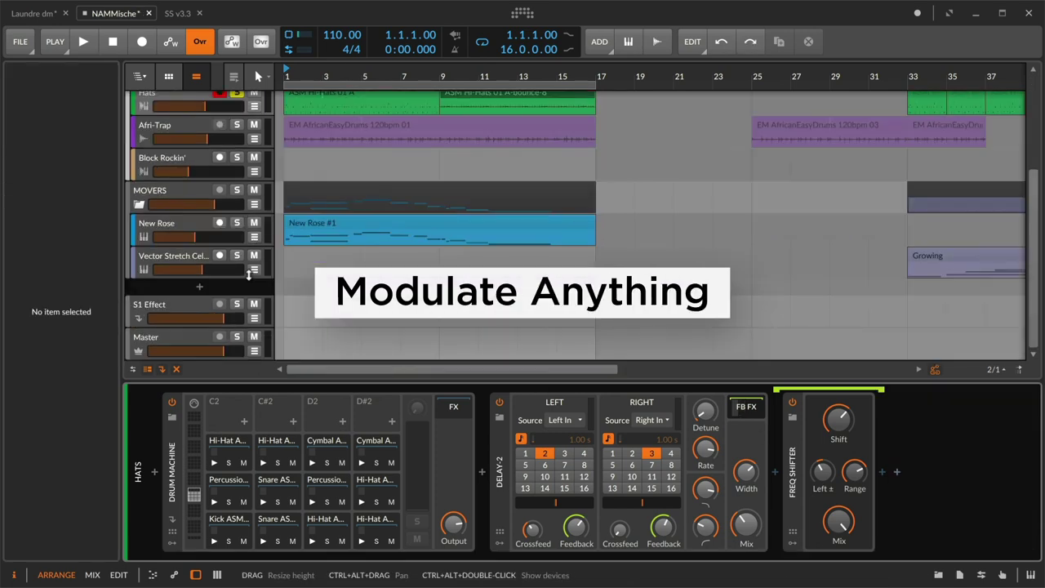
double_click(198, 289)
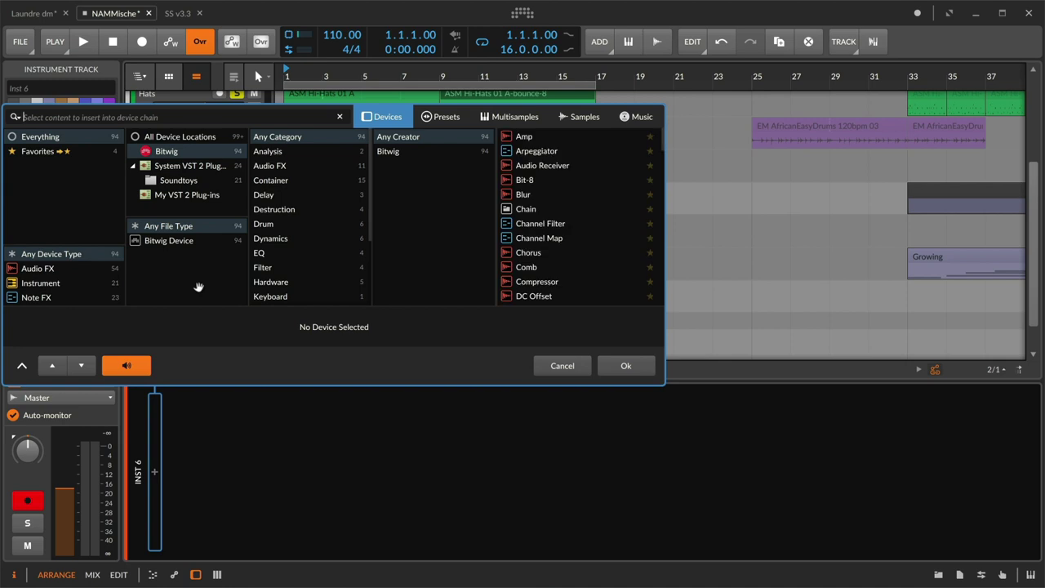
text(orga)
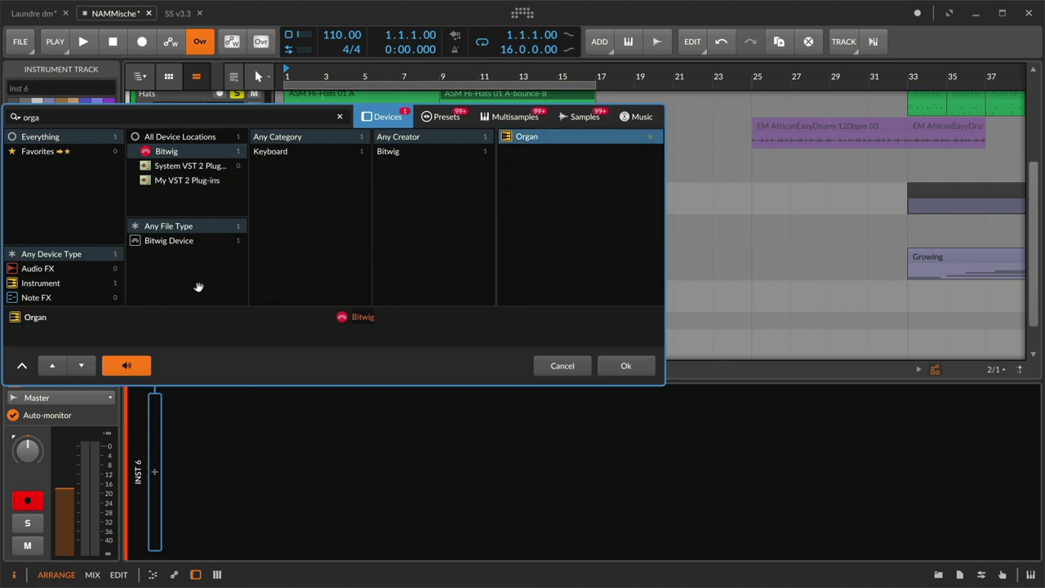
key(Return)
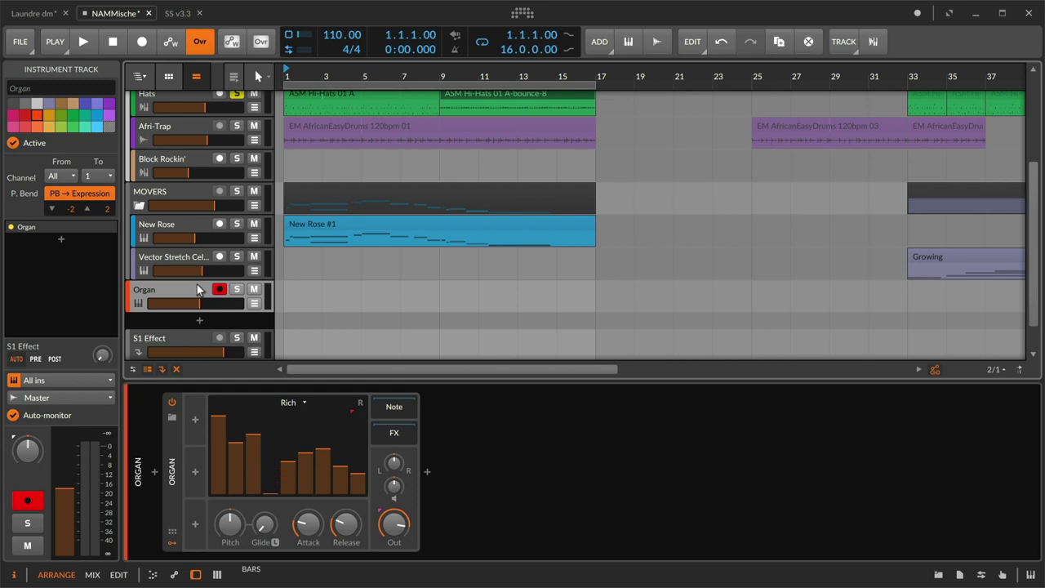
Pull every Organ drawbar after the third down to zero and solo the Organ track
click(359, 495)
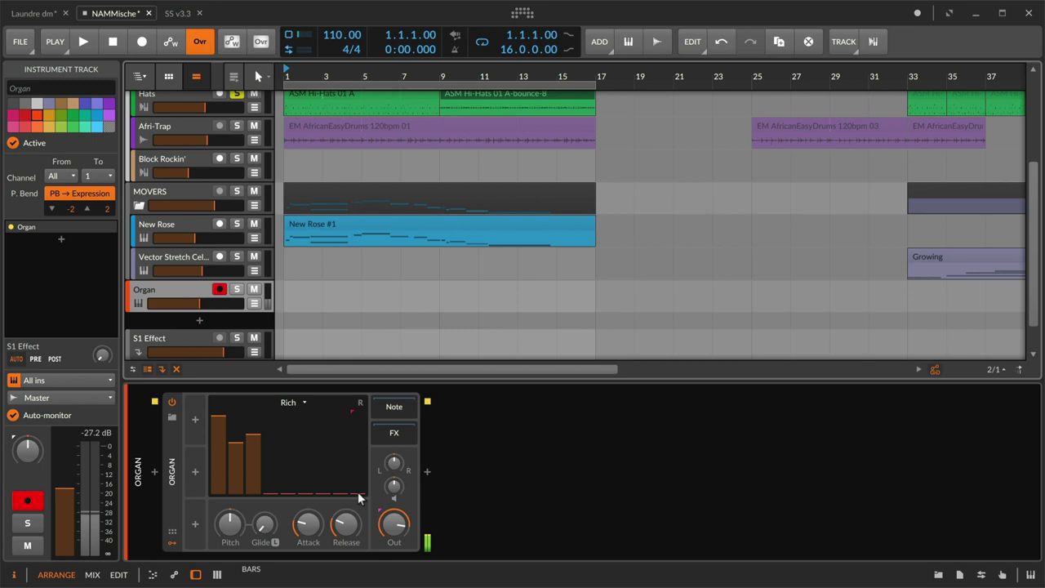
key(s)
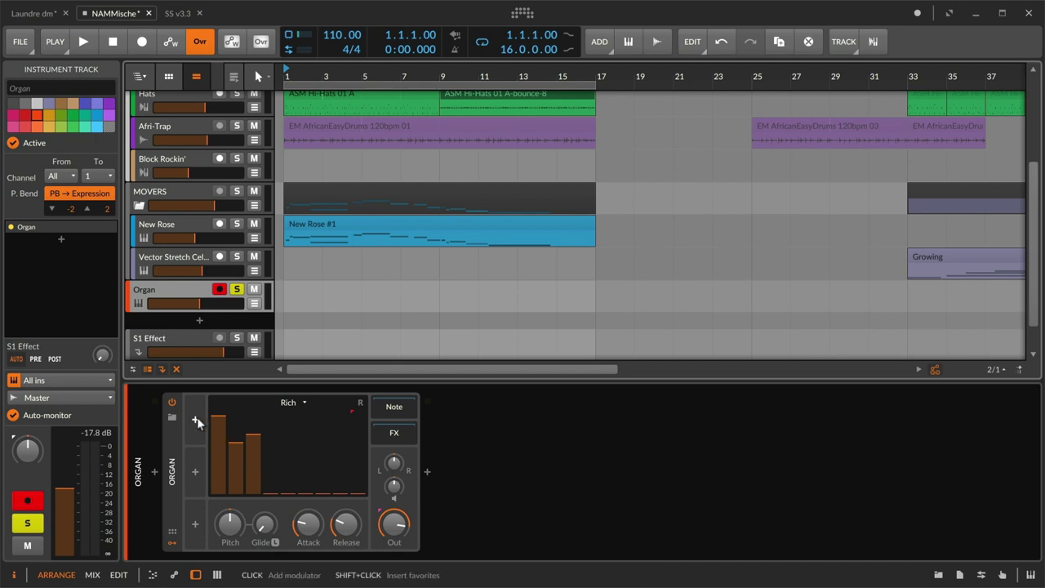
Add an ADSR envelope modulator to the Organ's first modulator slot
click(167, 536)
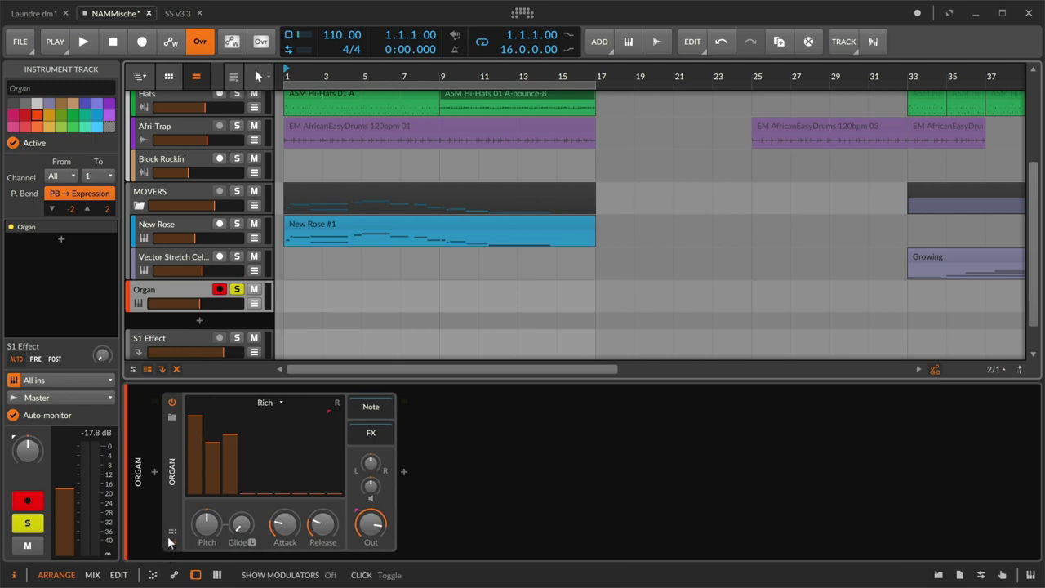
click(167, 535)
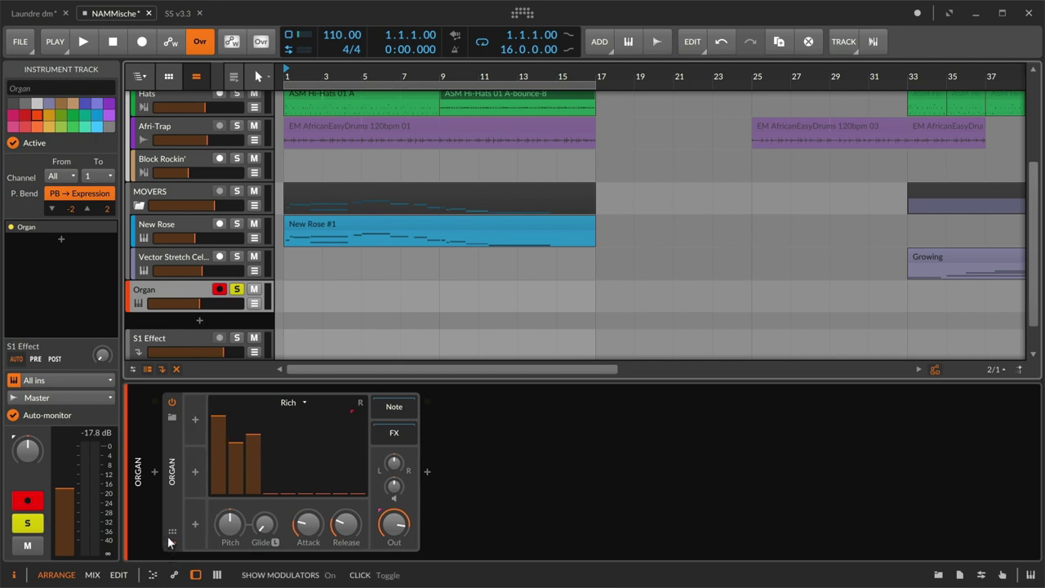
click(195, 420)
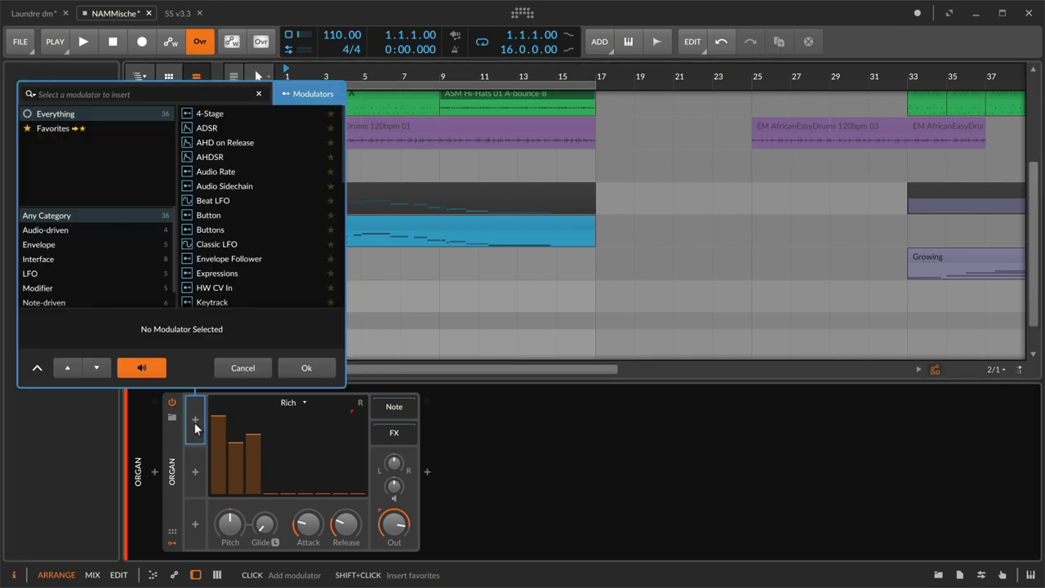
scroll(266, 247, down, 2)
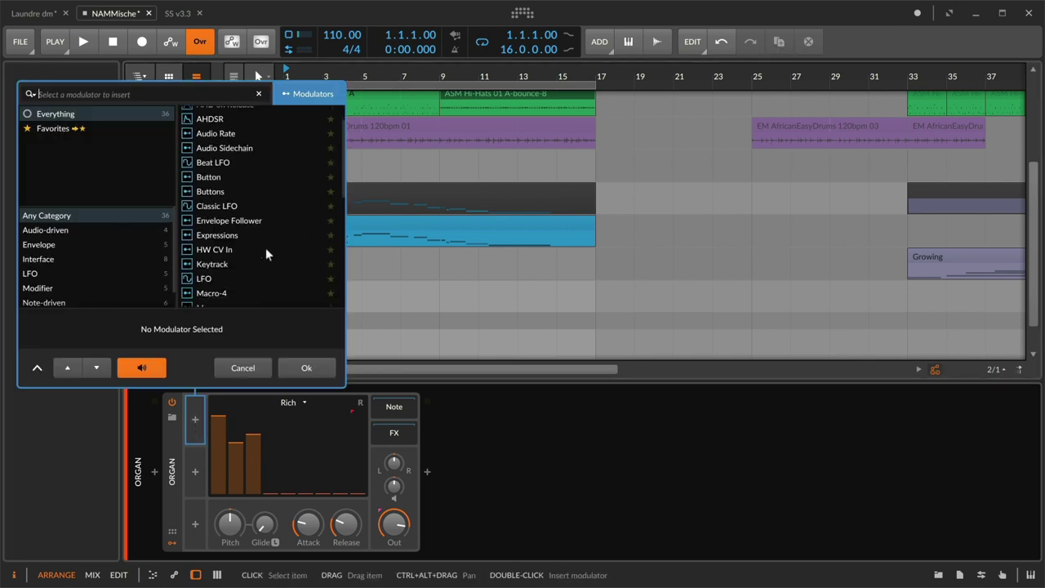
scroll(261, 237, up, 2)
click(224, 128)
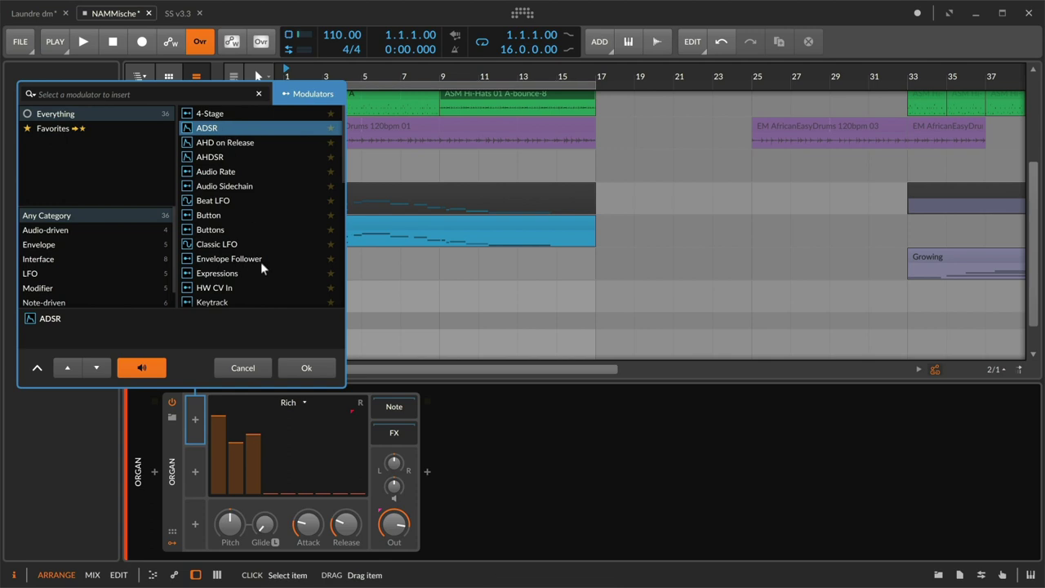
click(305, 369)
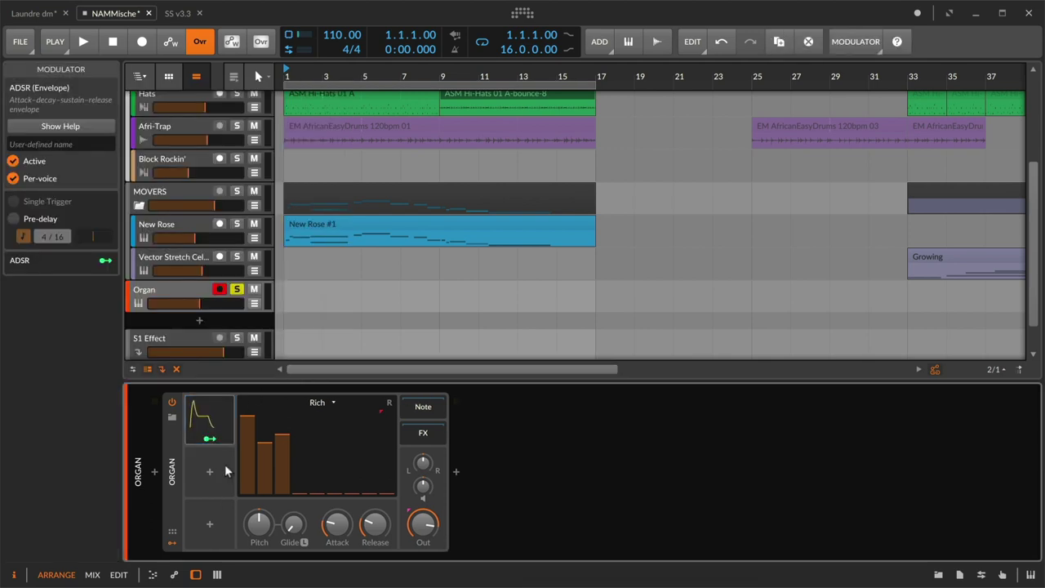
Route the ADSR to the 17th drawbar at +0.780 and drop its sustain to zero
click(208, 440)
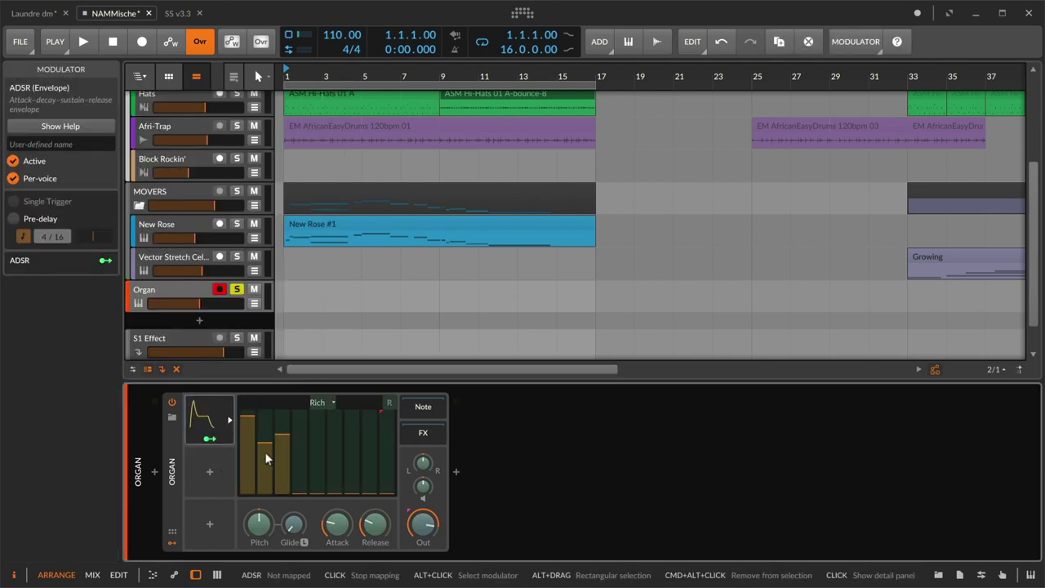
drag(352, 483, 352, 422)
click(204, 440)
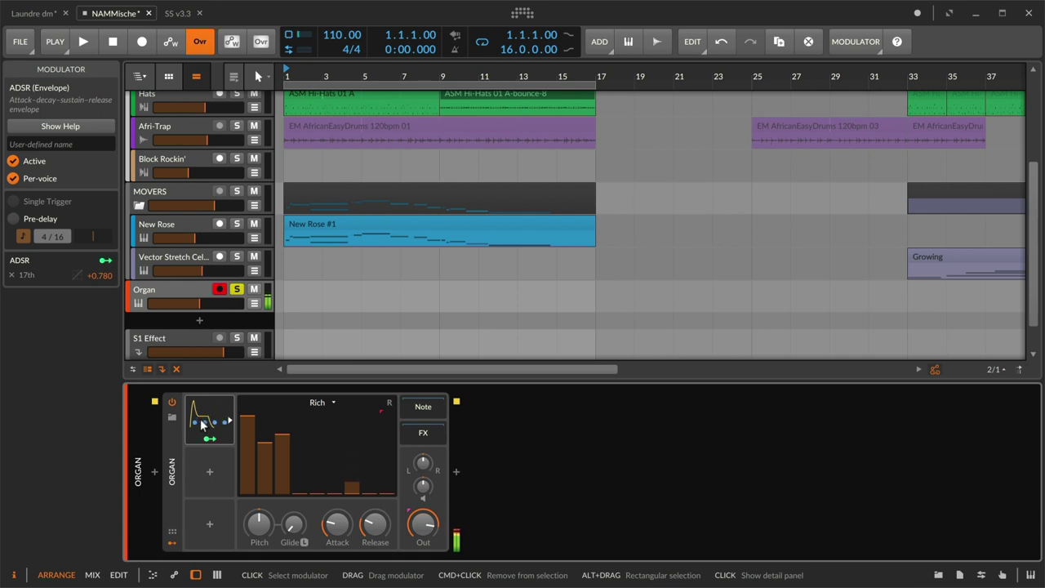
click(203, 423)
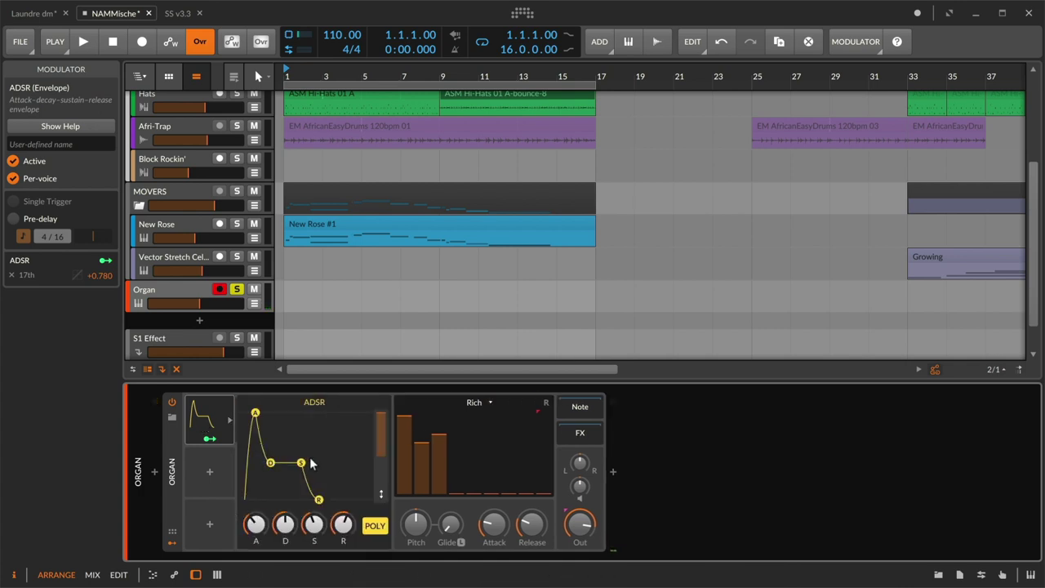
drag(303, 463, 301, 499)
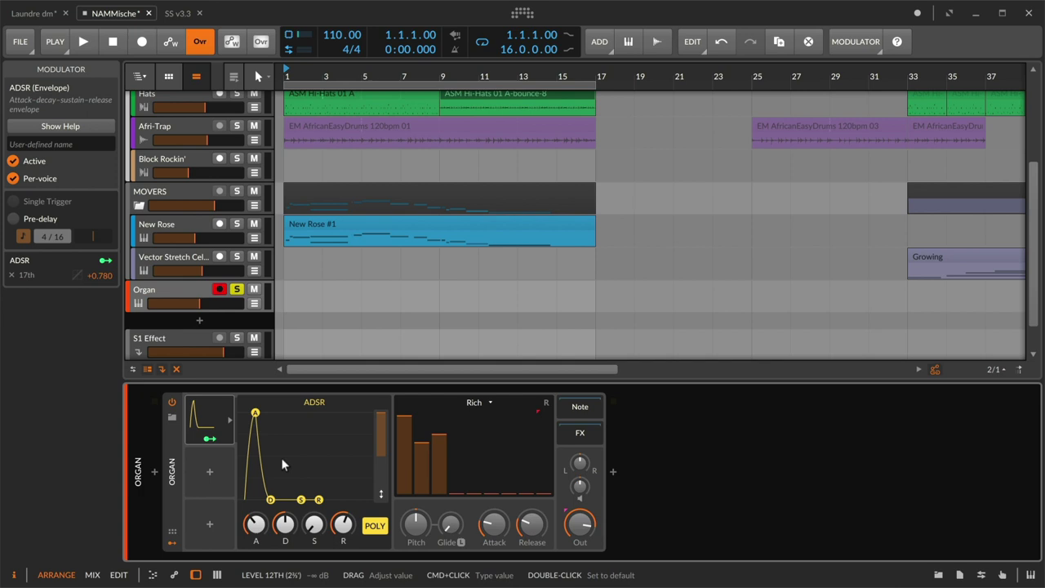
Add a Beat LFO modulator in the Organ's next modulator slot
click(211, 470)
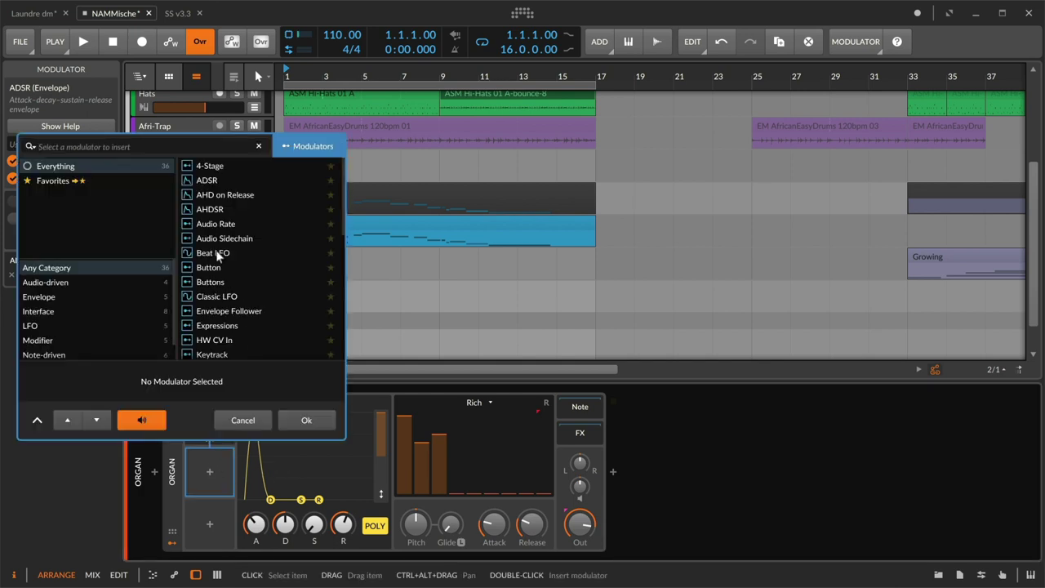
click(214, 254)
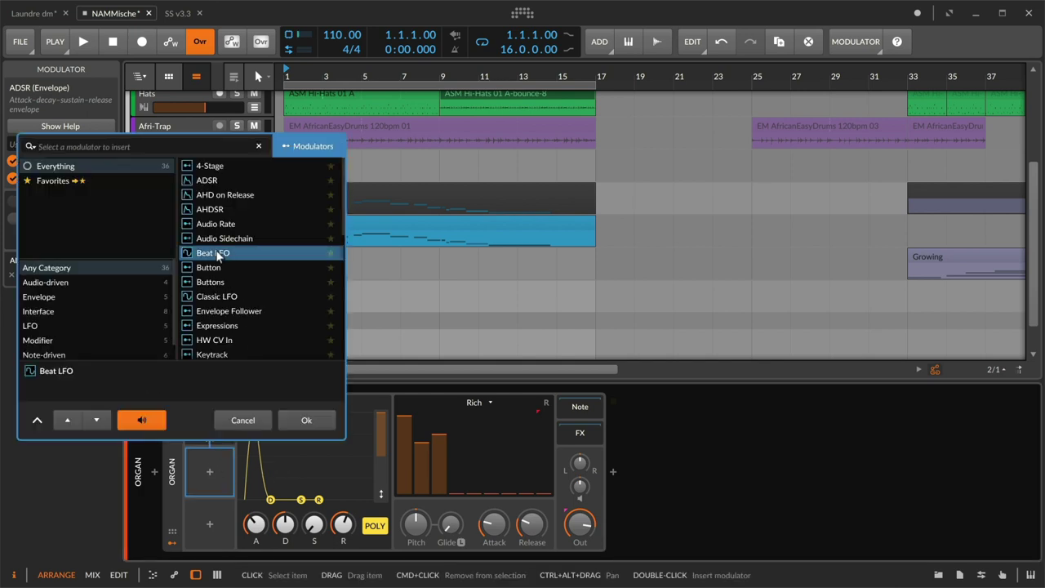
click(303, 420)
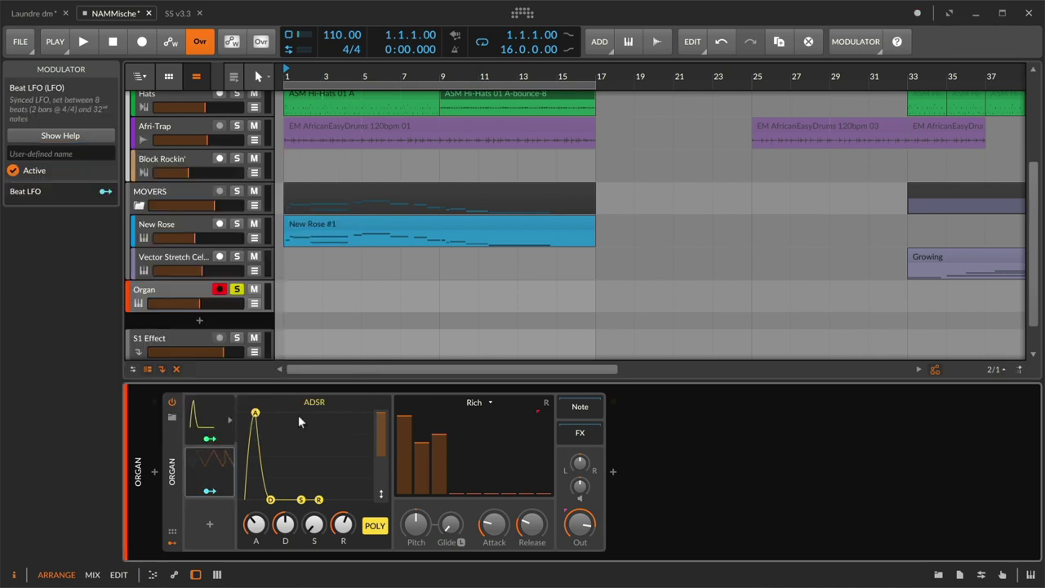
right_click(198, 467)
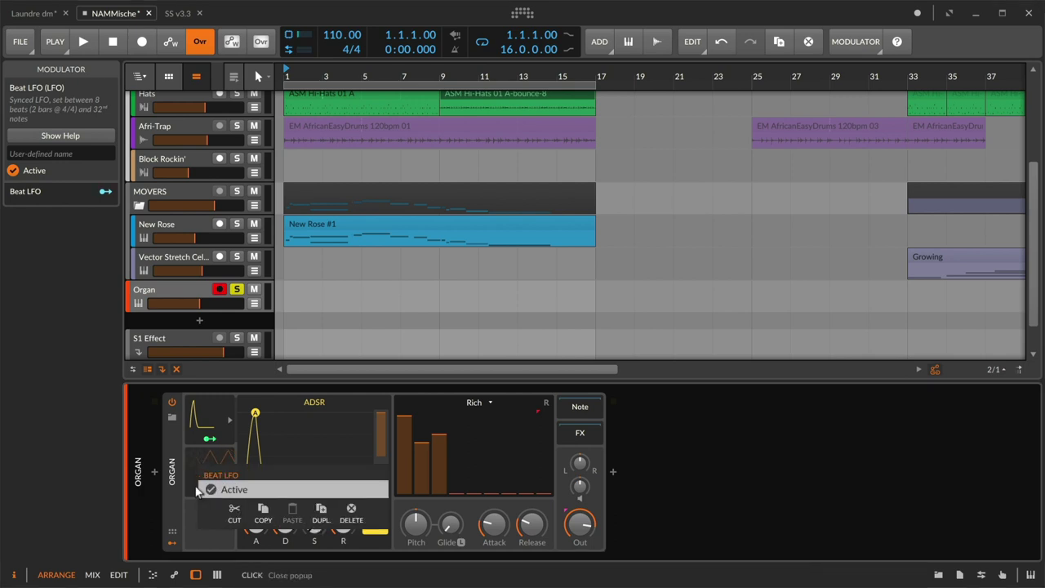
click(196, 490)
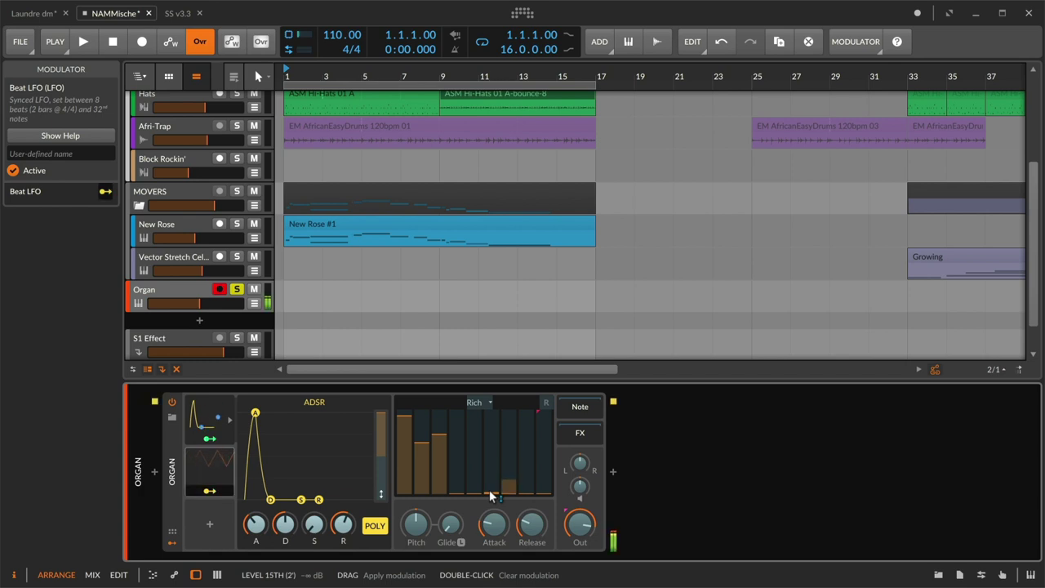
Make the Beat LFO raise the 15th drawbar by +0.490 and lower the 12th by -1.000
drag(491, 490, 491, 452)
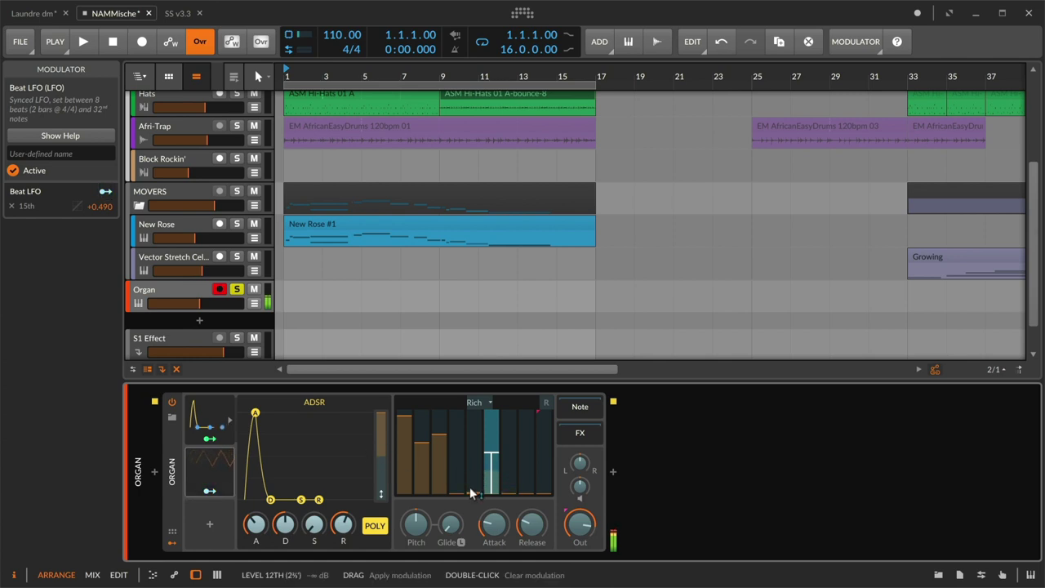
drag(471, 492, 471, 555)
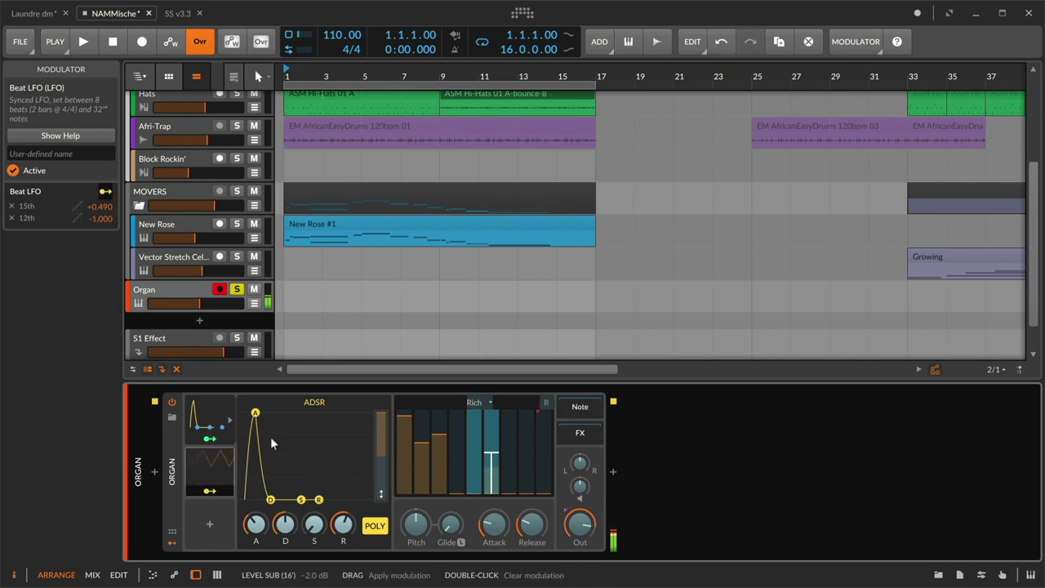
click(214, 471)
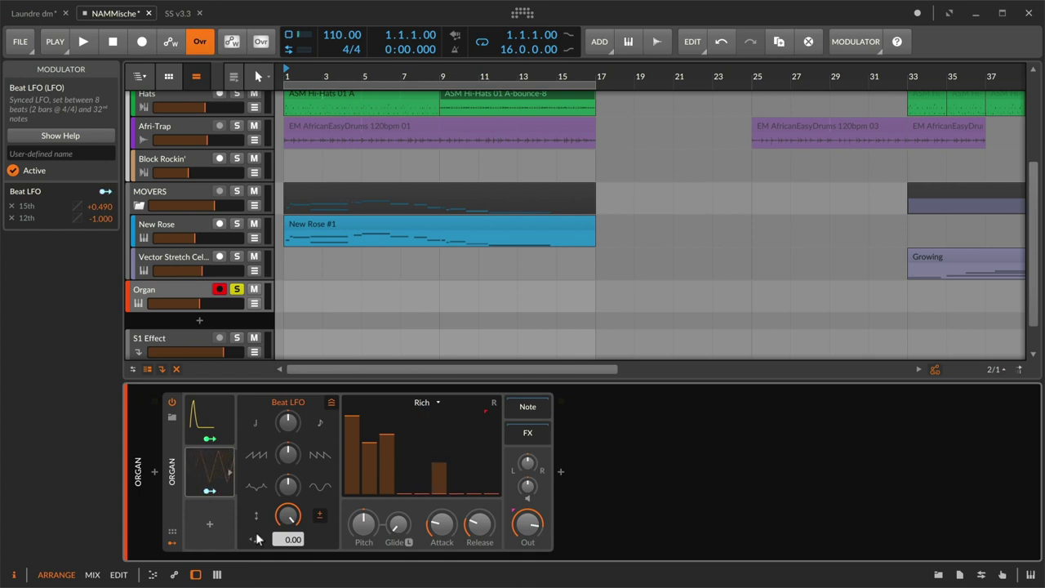
Insert a Comb audio effect, tuned to 267 Hz, after the Organ instrument
click(211, 472)
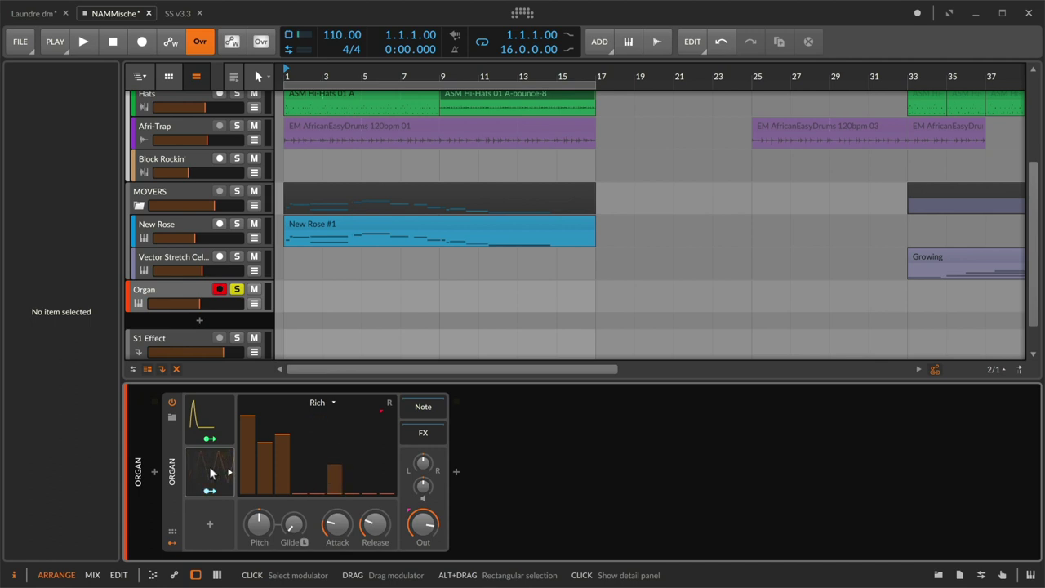
click(457, 471)
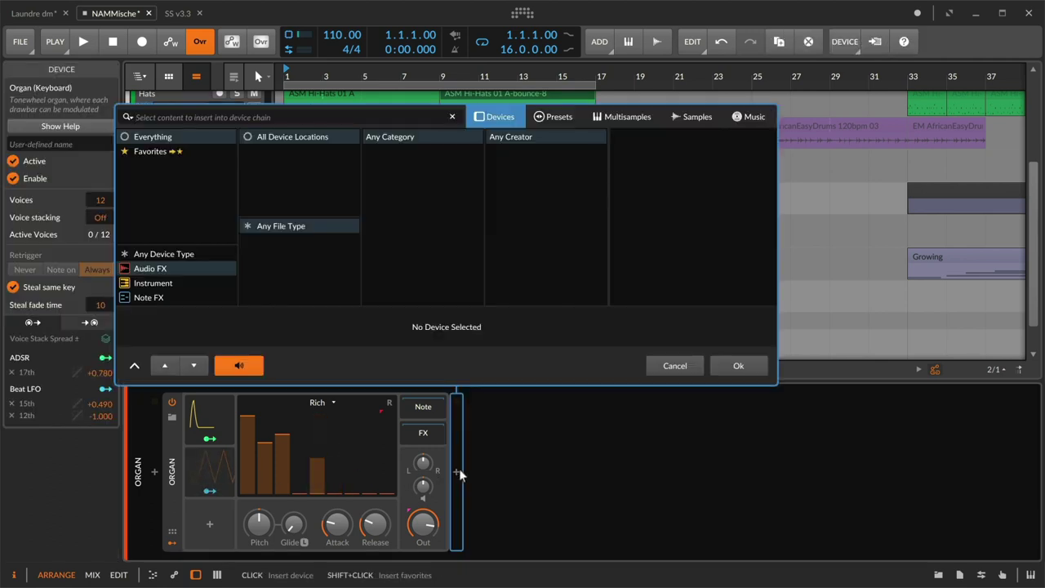
click(658, 220)
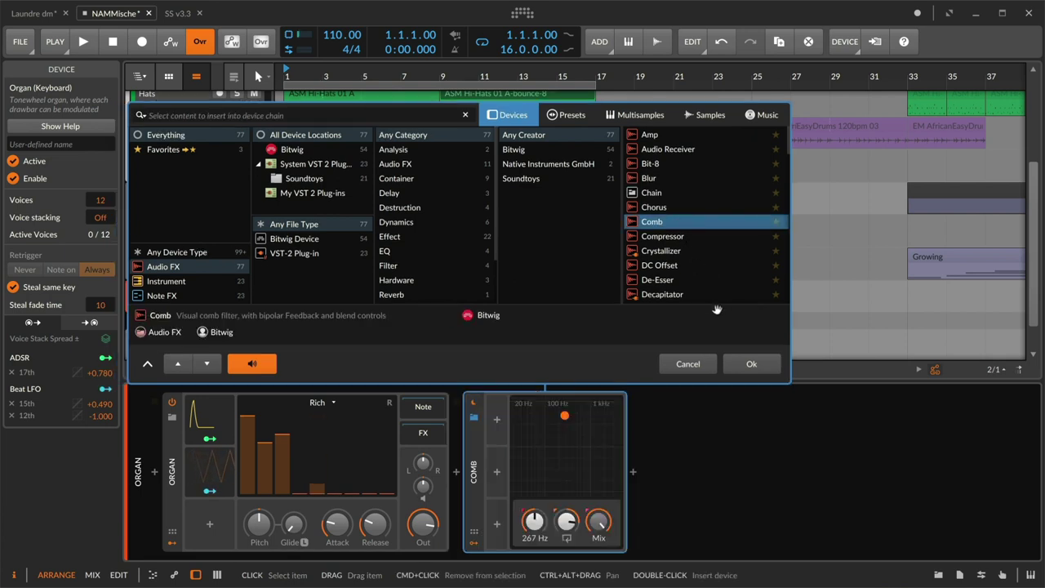
click(730, 366)
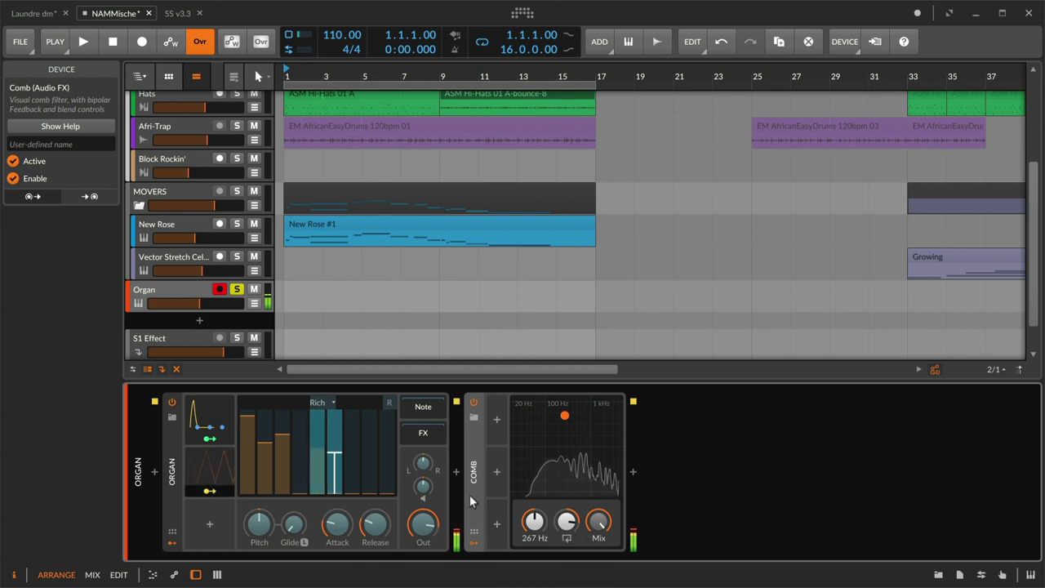
Modulate the Comb's Frequency with the Beat LFO and its Feedback with the ADSR envelope
click(423, 434)
click(422, 433)
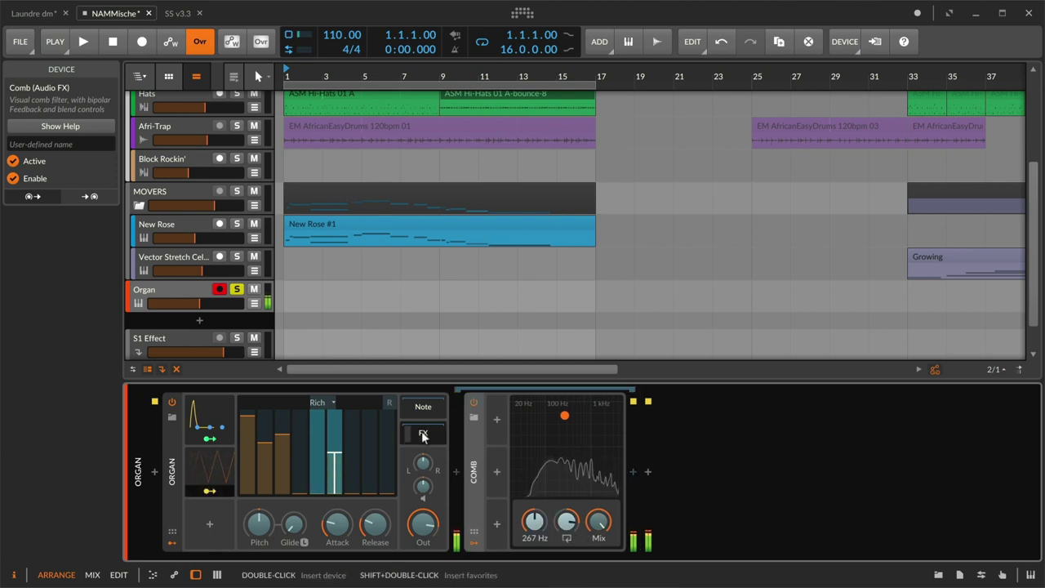
drag(533, 526, 532, 516)
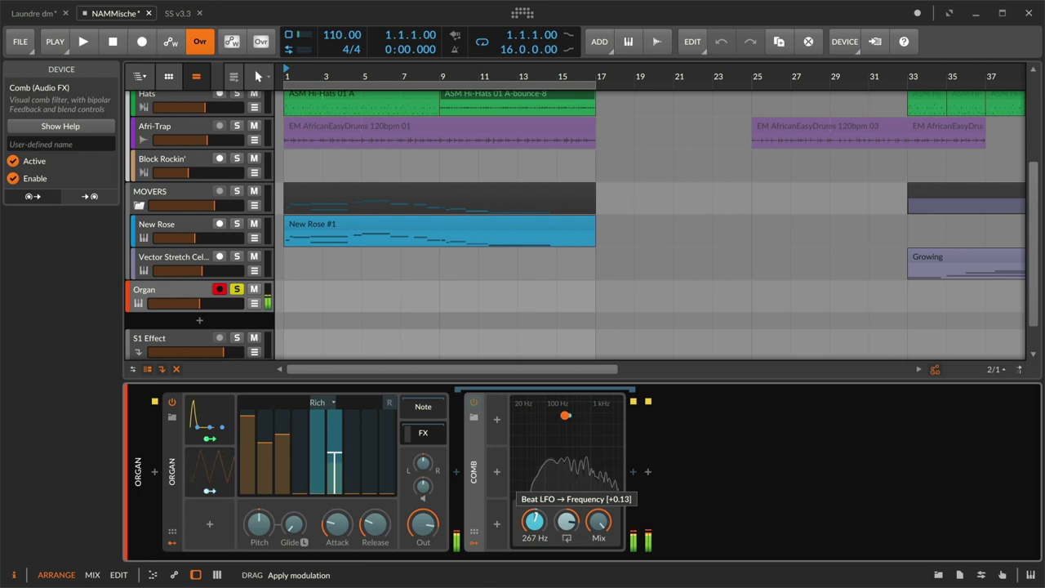
drag(533, 516, 532, 517)
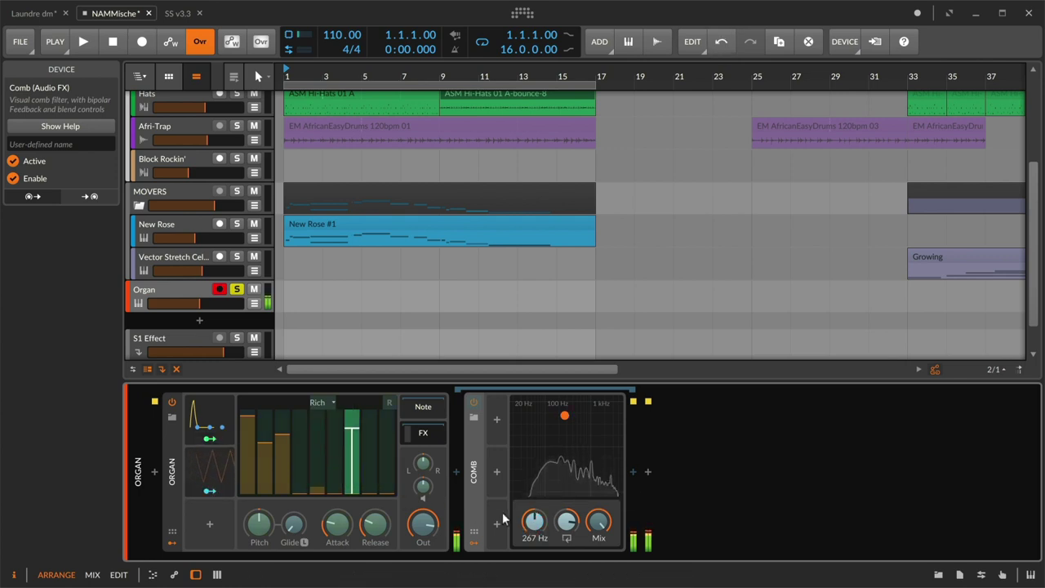
drag(566, 522, 567, 506)
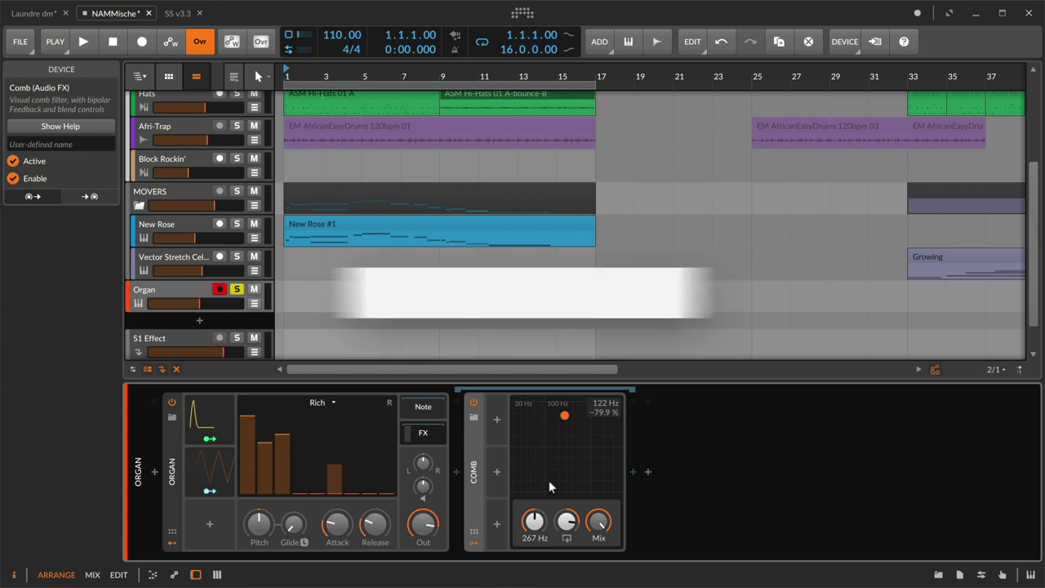
Drag sylvia vox#04.aif from Finder's Audio Files into Bitwig as a new Sampler track
key(super+Tab)
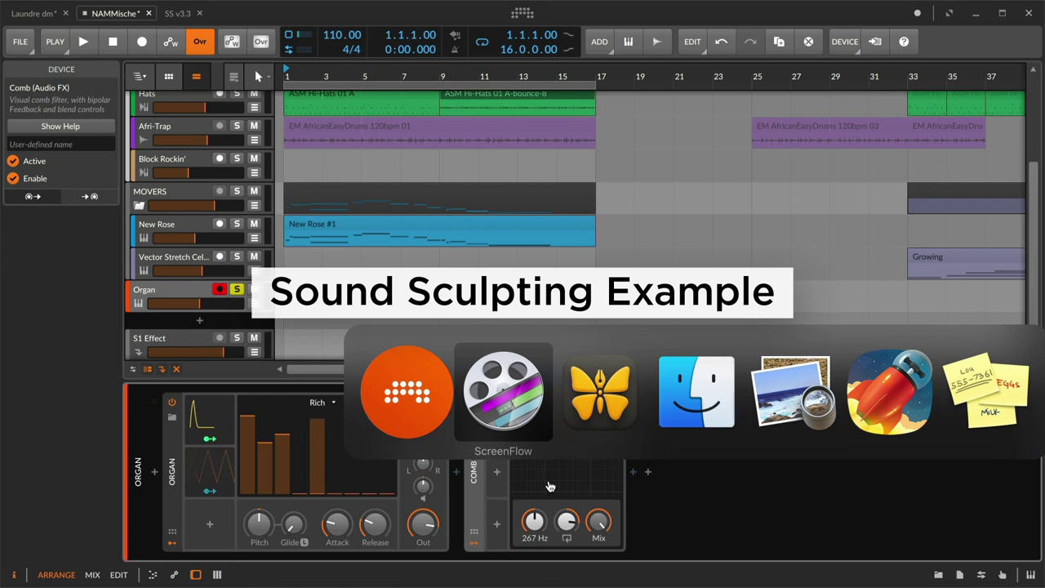
key(super+Tab)
key(super+Tab)
click(671, 408)
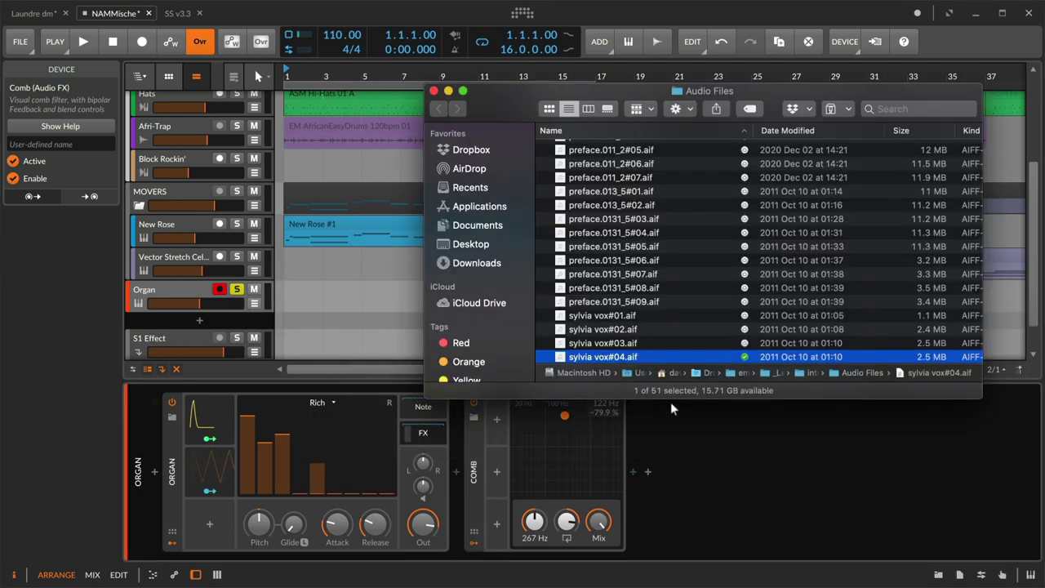
drag(605, 359, 172, 325)
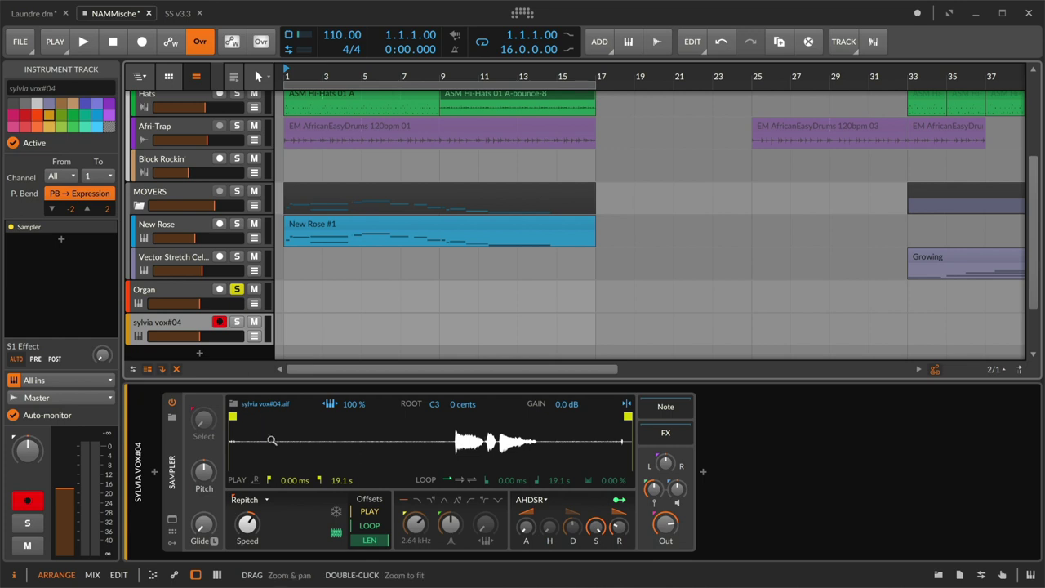
Set the Sampler's play range to 10.6–14.6 s and solo the sylvia vox#04 track
drag(232, 418, 454, 446)
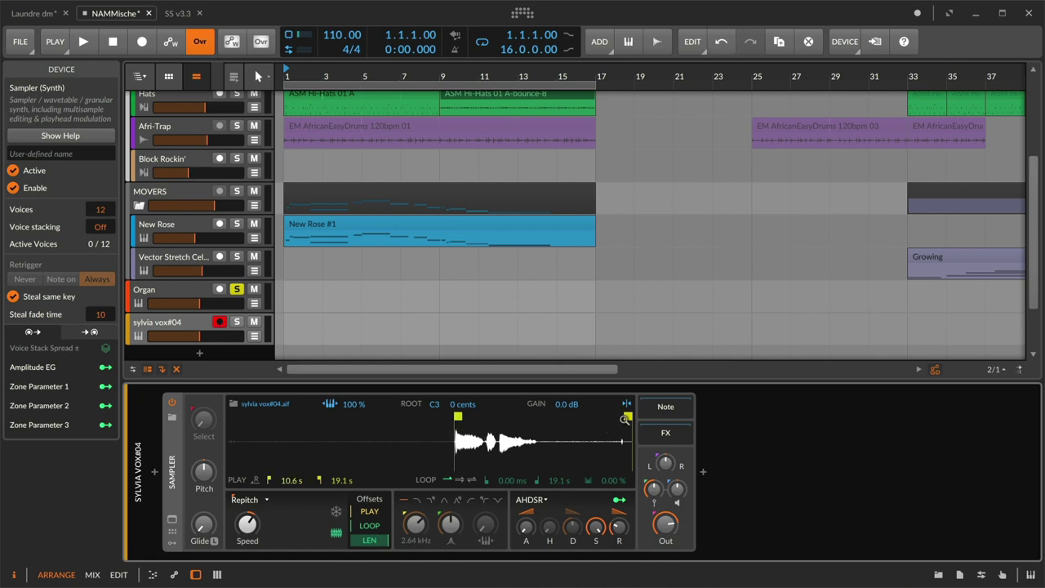
drag(628, 416, 536, 416)
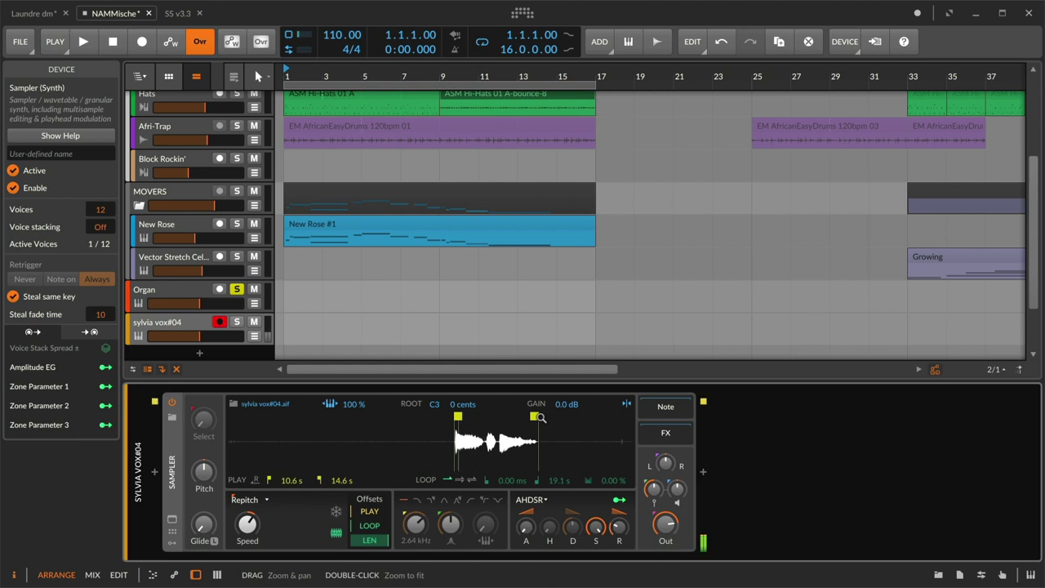
key(s)
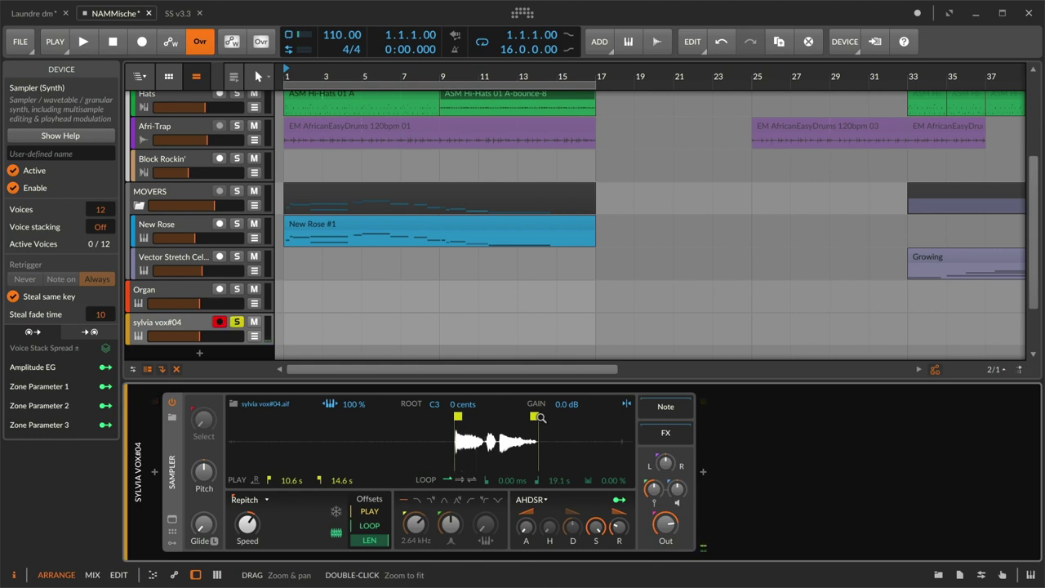
Turn on forward looping and set the vocal loop to 11.2–12.0 s
click(461, 482)
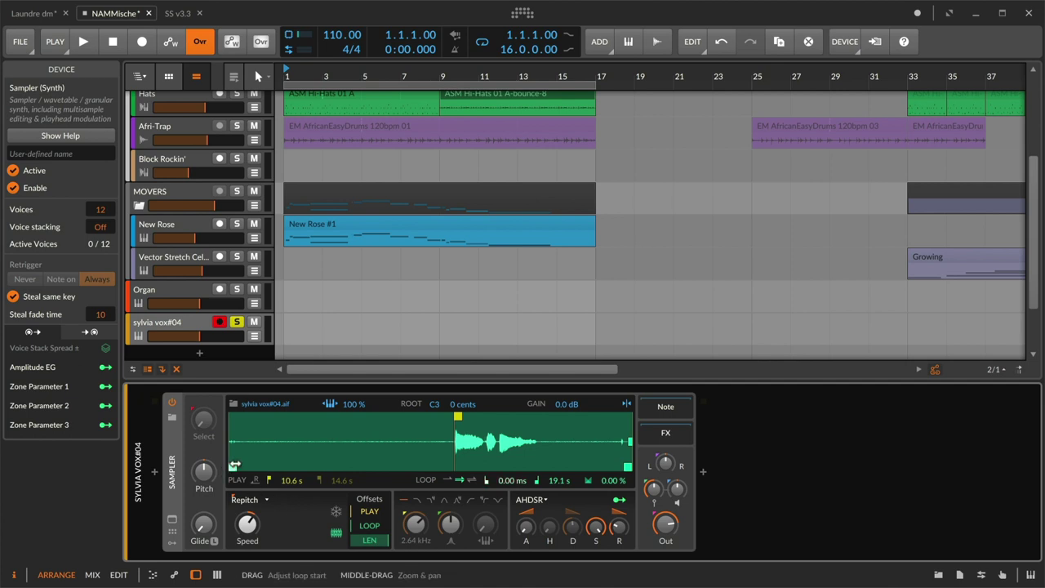
drag(234, 465, 467, 466)
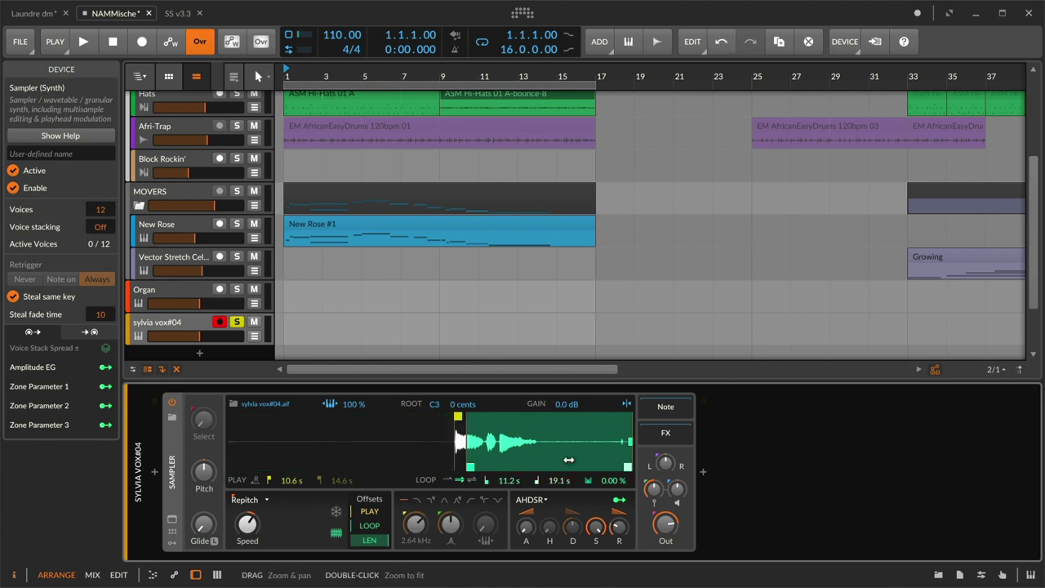
drag(627, 467, 490, 412)
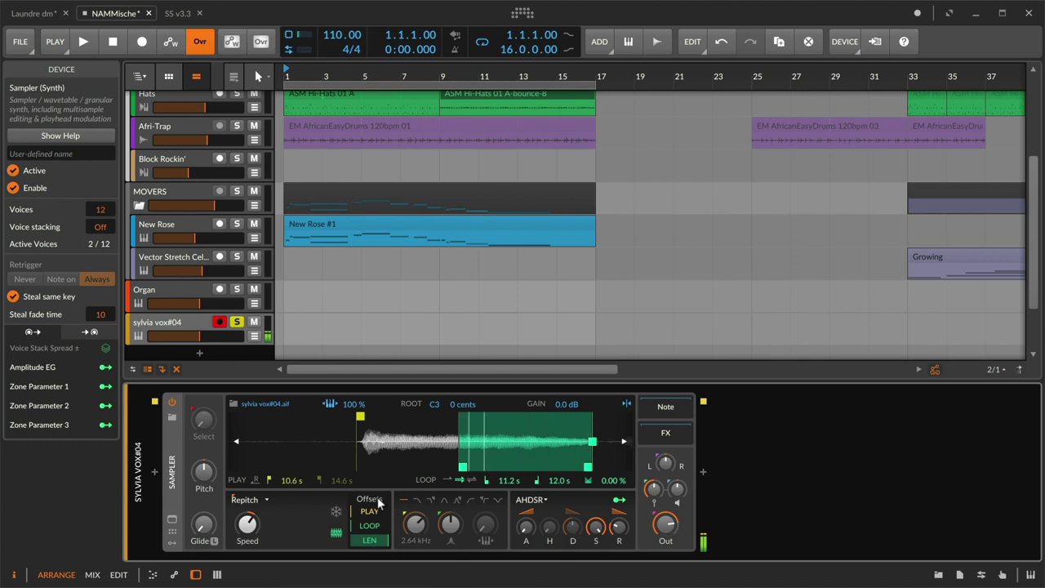
In the expanded Sampler waveform view, move the loop end out to 12.1 s
click(173, 520)
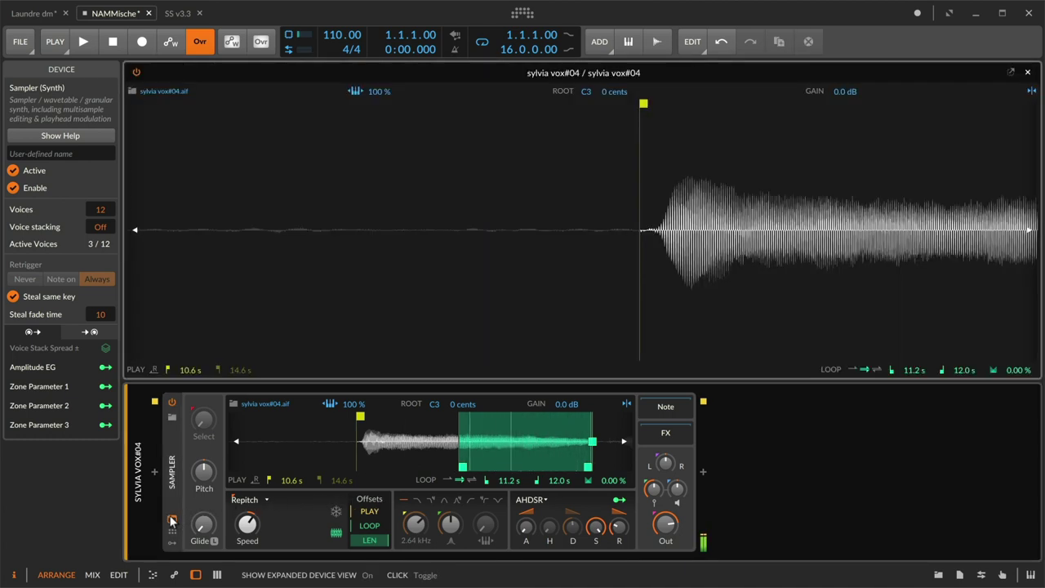
drag(285, 303, 196, 281)
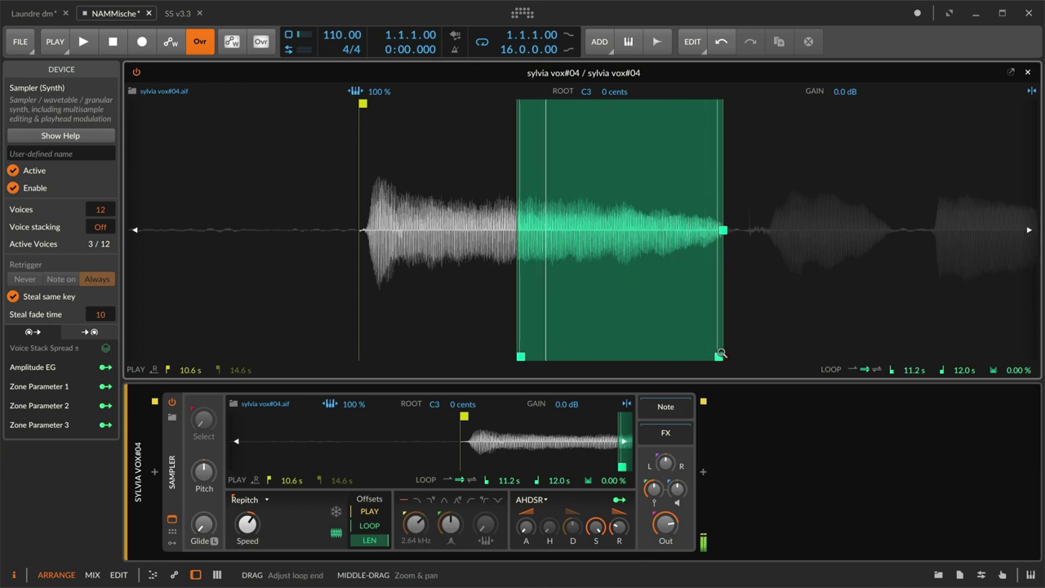
drag(718, 341, 773, 357)
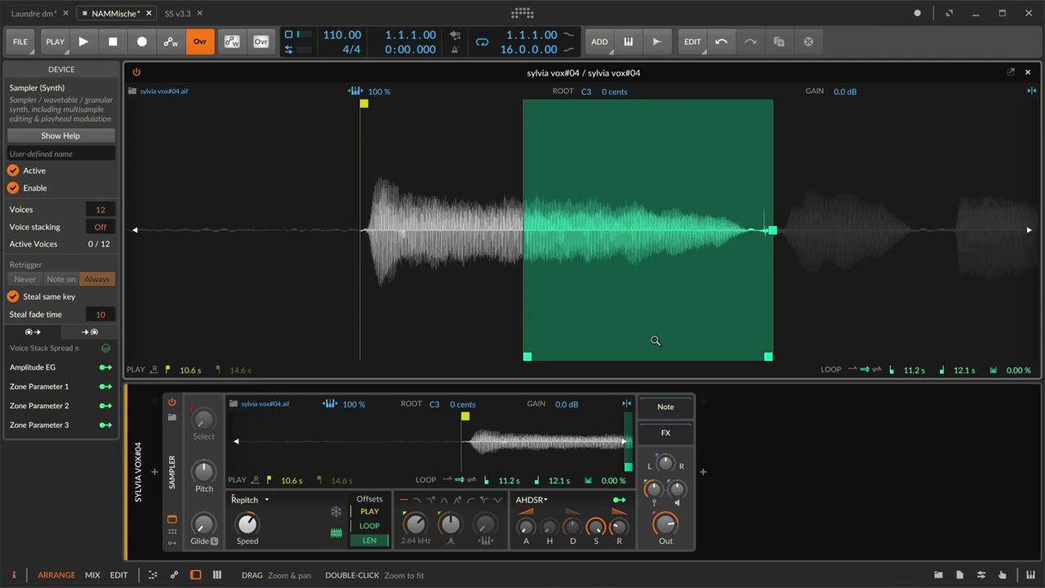
Switch the vocal Sampler from Repitch to Textures playback and raise its grain size to about 2.22 ms
click(245, 500)
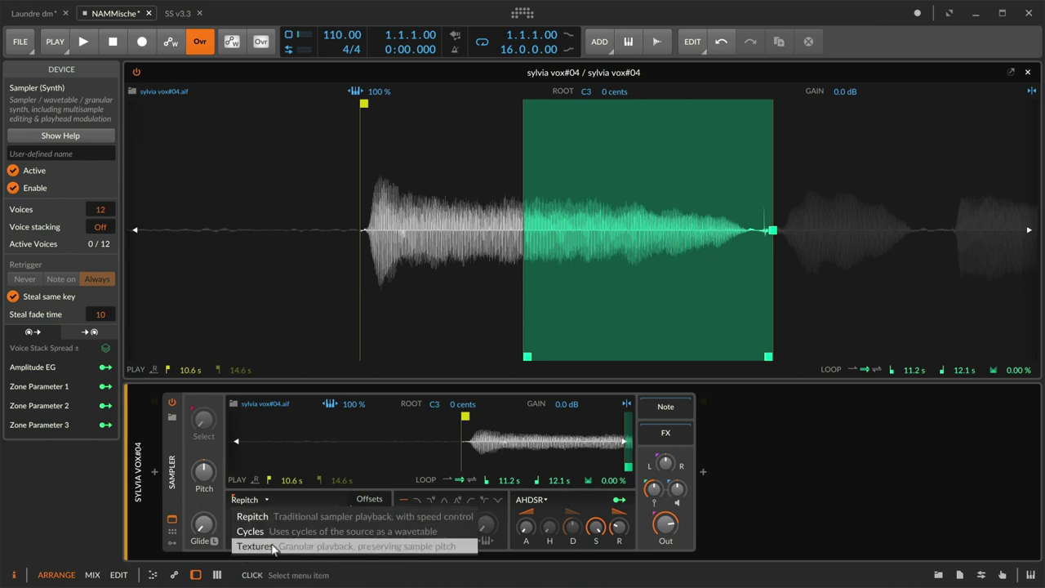
click(300, 542)
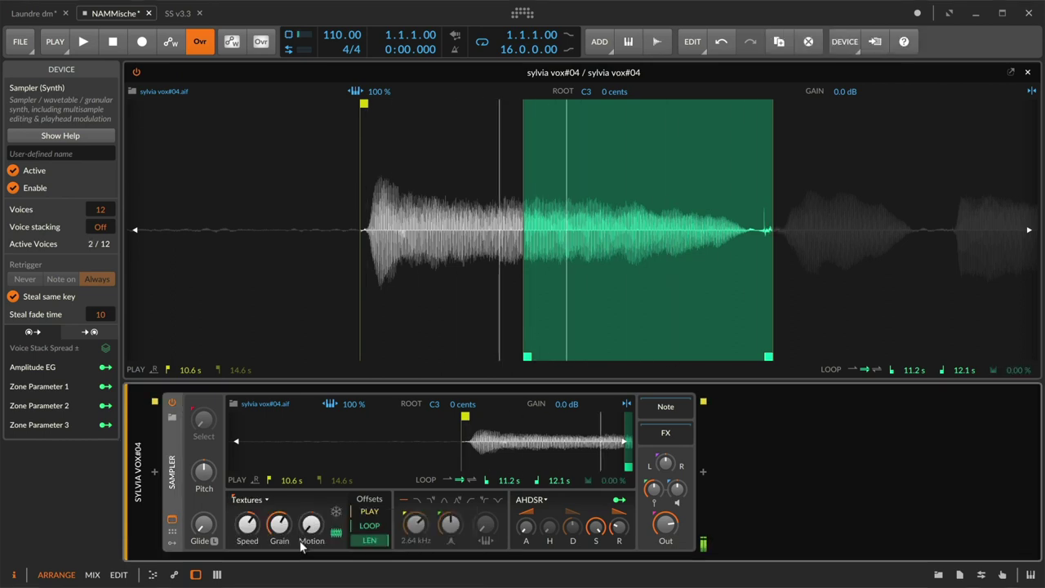
mouse_move(278, 523)
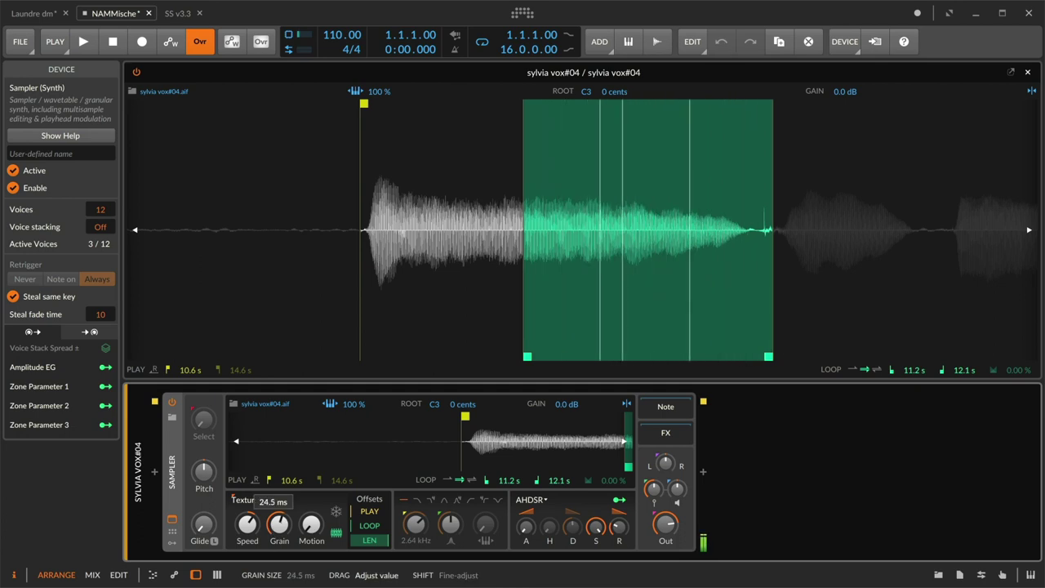
drag(278, 524, 278, 499)
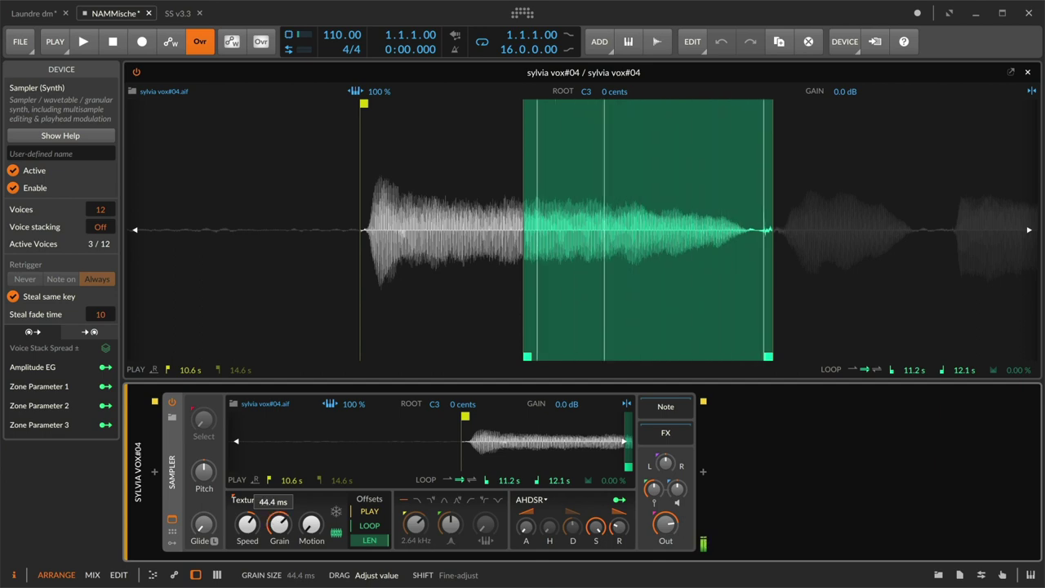
click(247, 500)
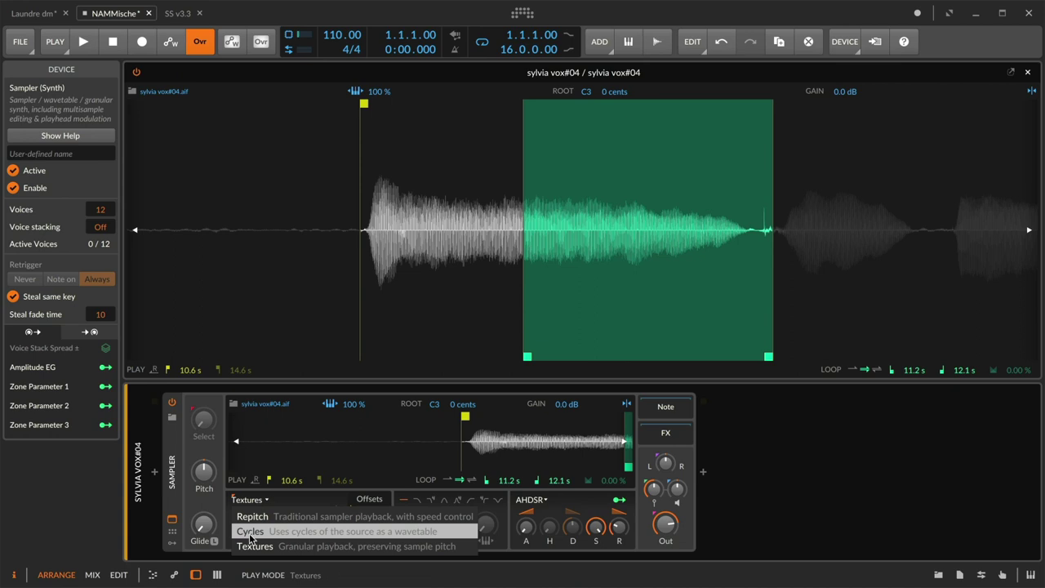
Choose Cycles playback, drop the speed to 80 %, and zoom into the looped waveform
click(250, 532)
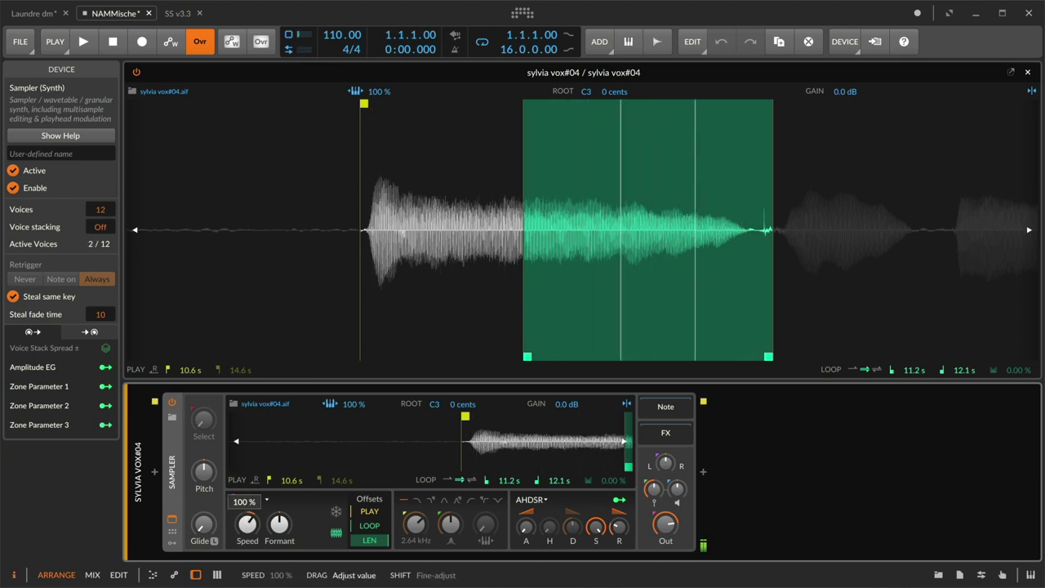
drag(247, 523, 248, 555)
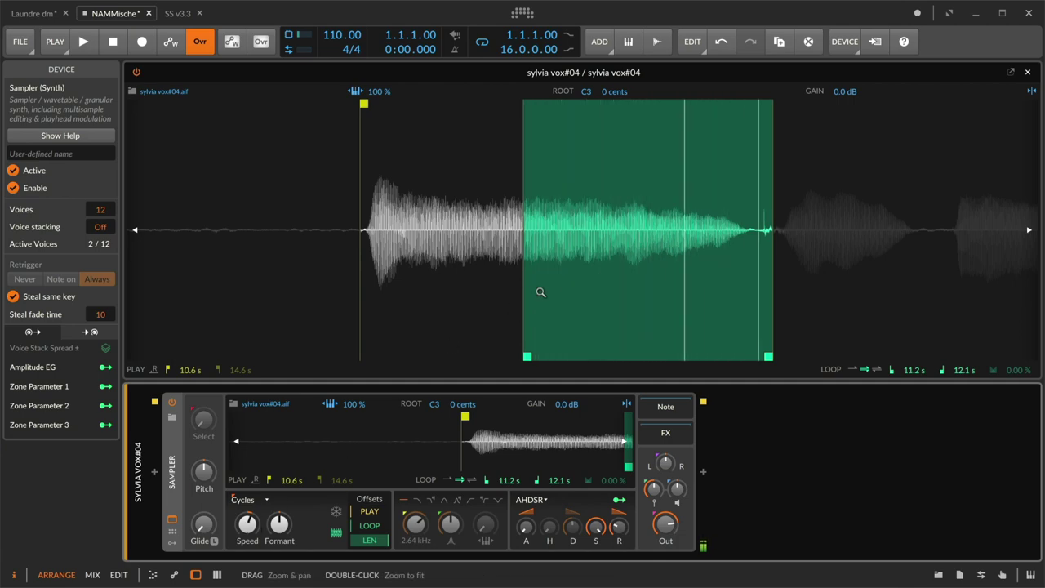
mouse_move(540, 292)
mouse_down()
mouse_move(541, 351)
mouse_move(551, 303)
mouse_up()
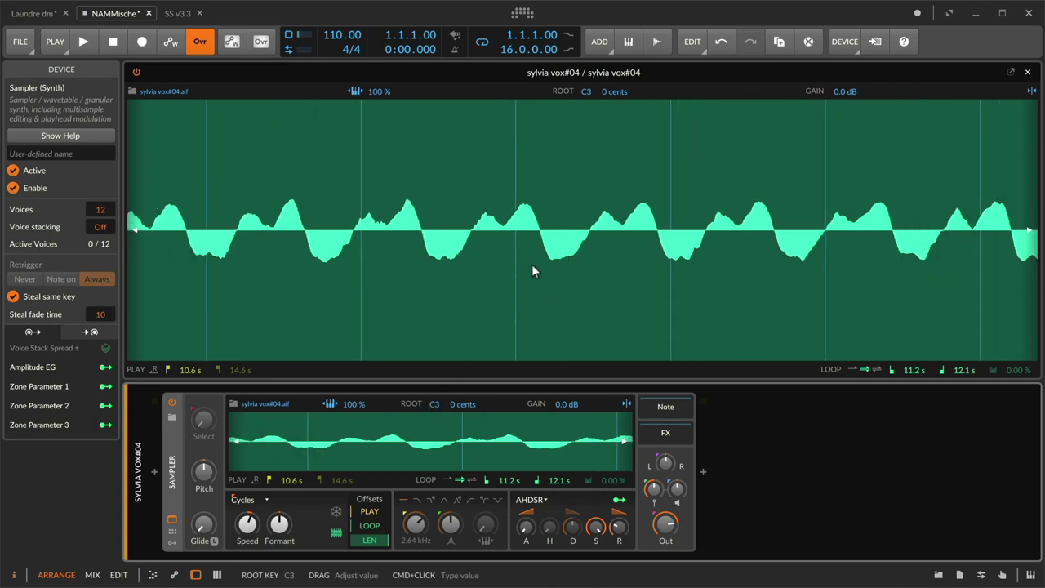
Detect the loop's root key (F3 +26 cents), zoom back out, and slow the speed to 48 %
right_click(577, 149)
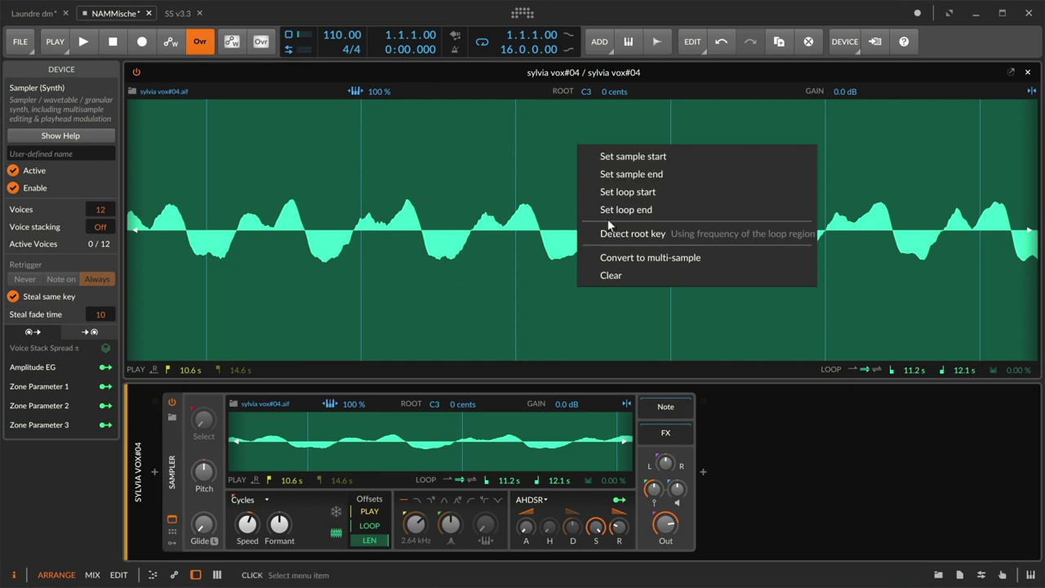
click(701, 233)
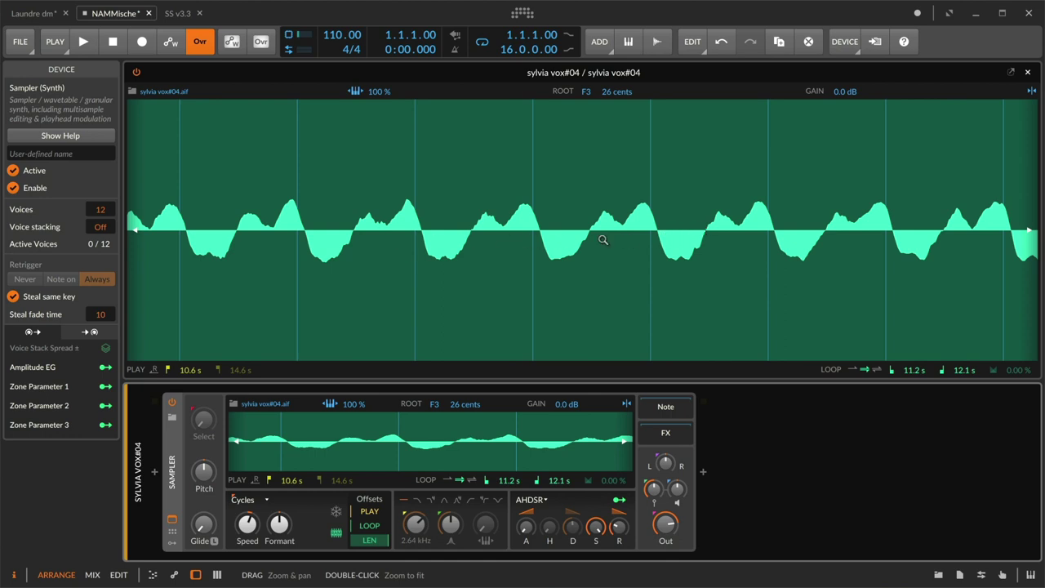
drag(603, 239, 604, 342)
scroll(587, 229, down, 5)
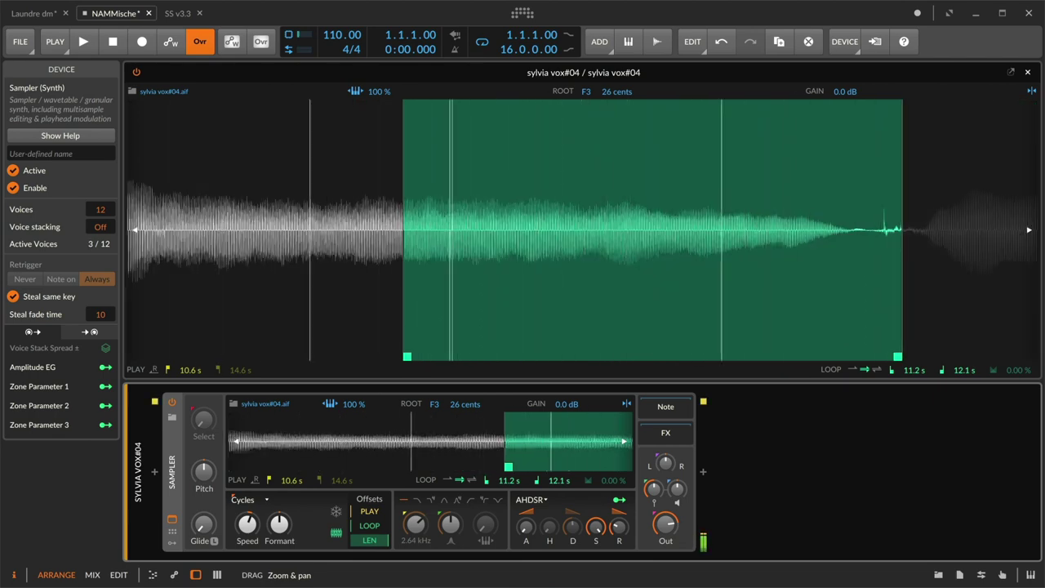
scroll(587, 229, down, 5)
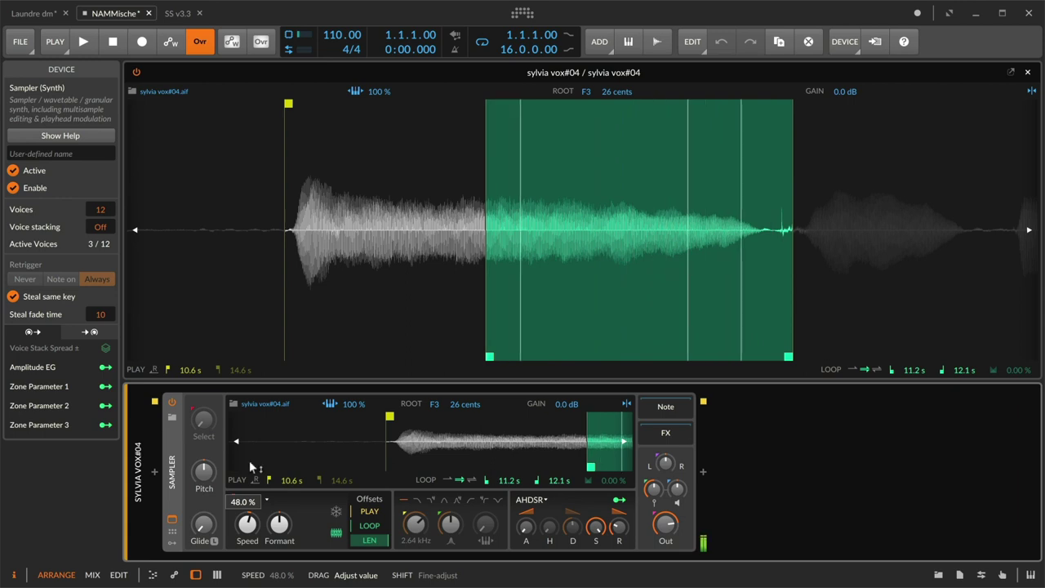
Move the sample's play start to about 11.0 s, then adjust and reset the formant to 0.00 st
drag(285, 104, 395, 113)
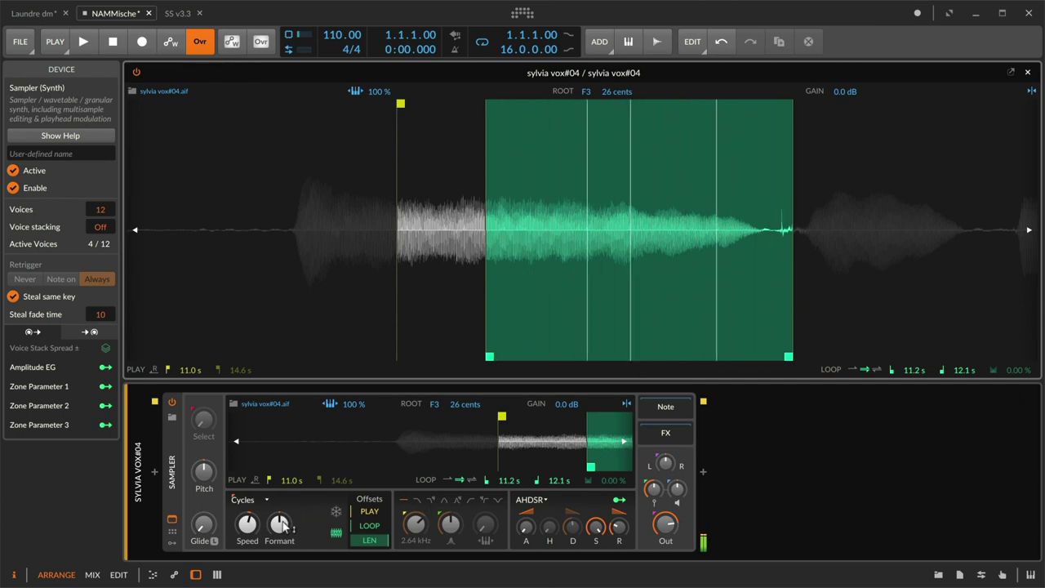
drag(282, 525, 281, 524)
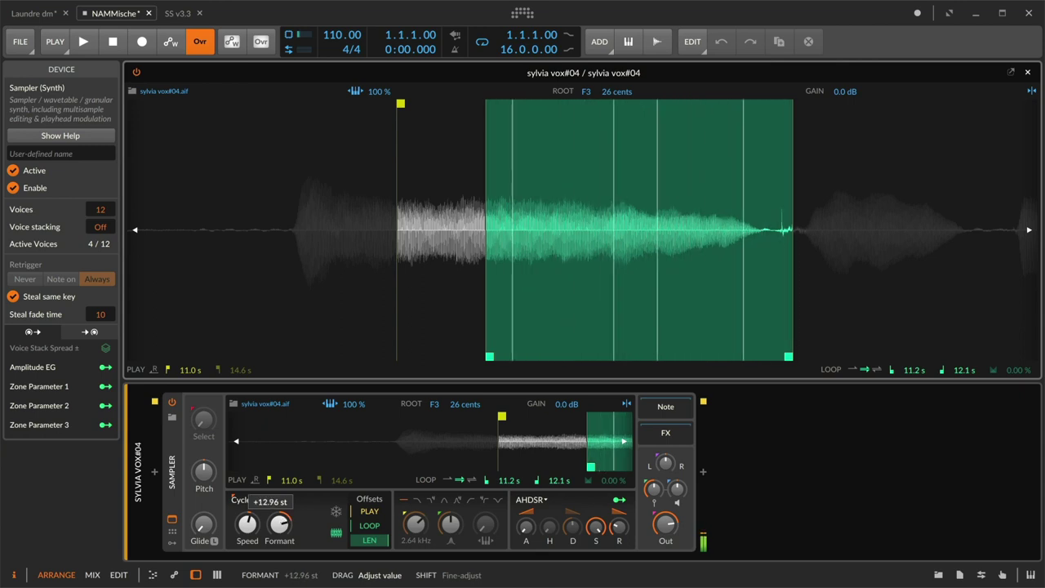
drag(281, 524, 282, 529)
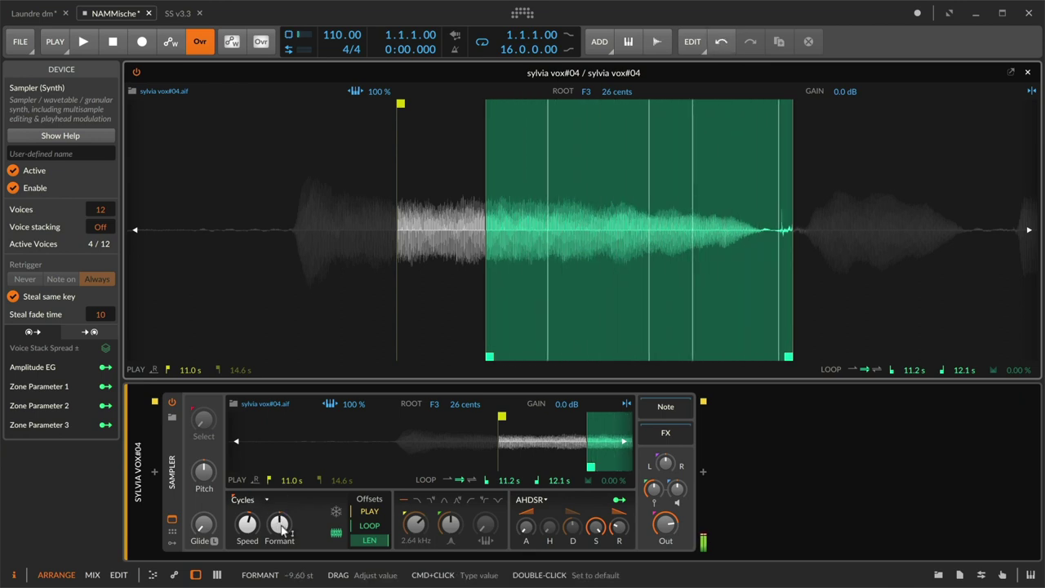
double_click(282, 529)
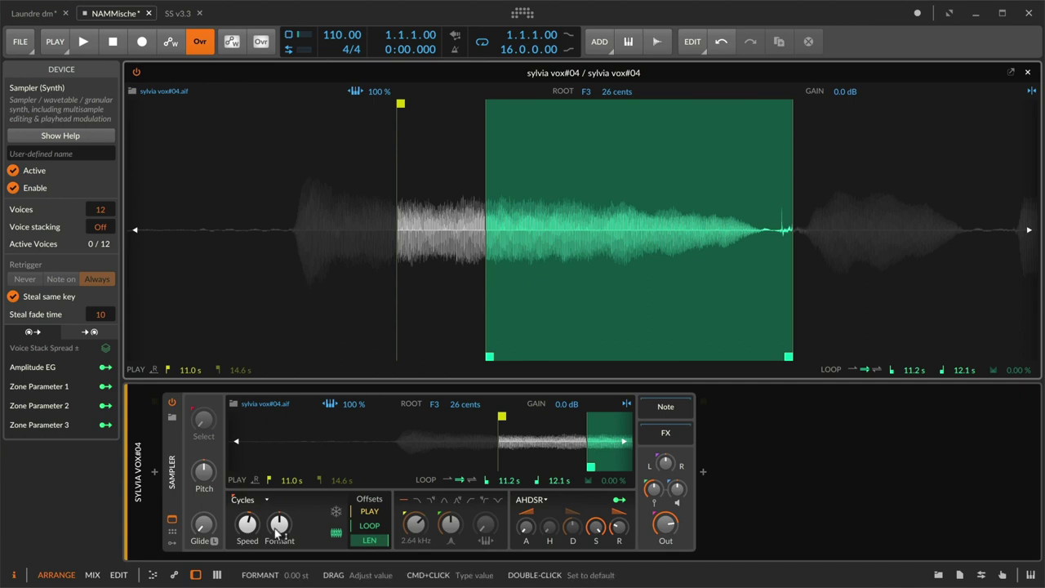
Freeze the Sampler playhead, adjust the Position offset, and cancel a Map to Controller assignment
click(336, 511)
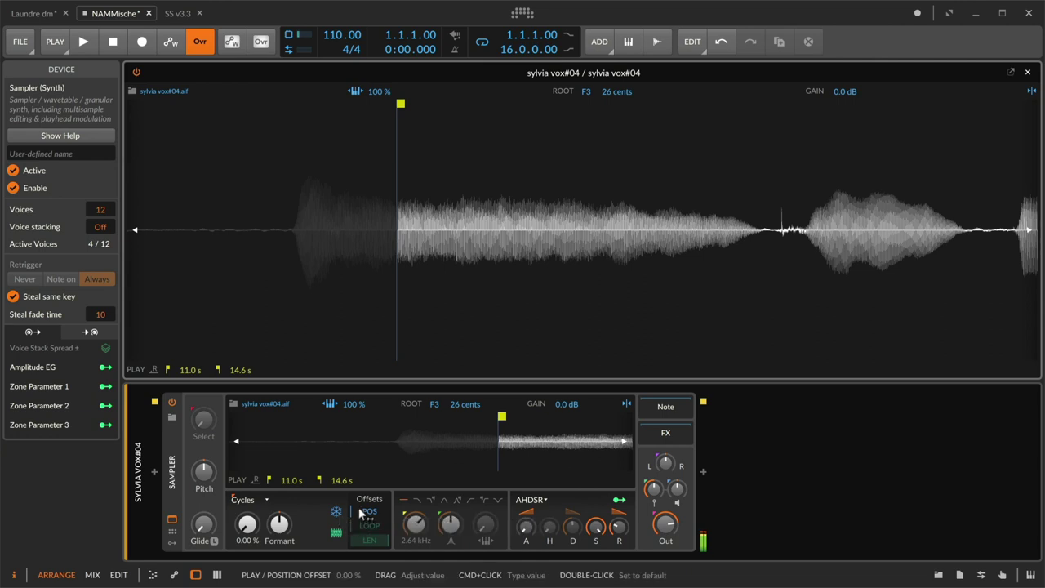
mouse_move(246, 523)
mouse_down()
mouse_move(246, 497)
mouse_move(247, 523)
mouse_up()
right_click(246, 523)
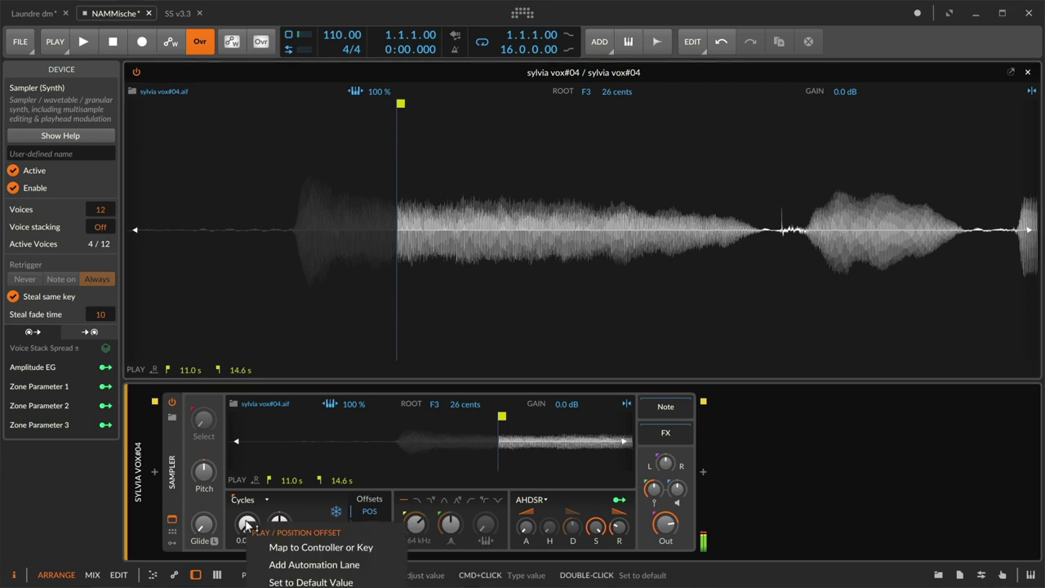
click(286, 549)
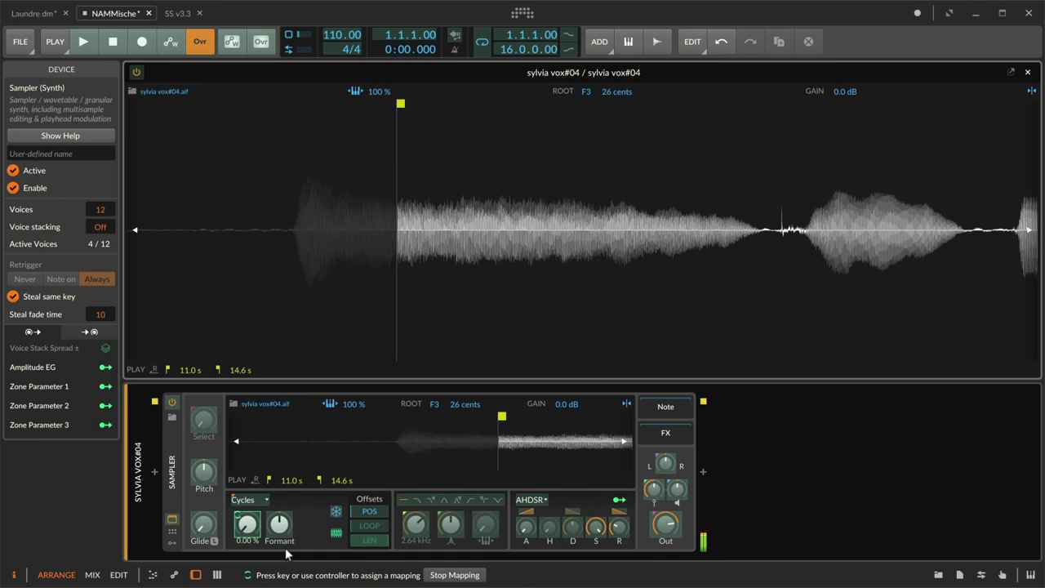
key(Escape)
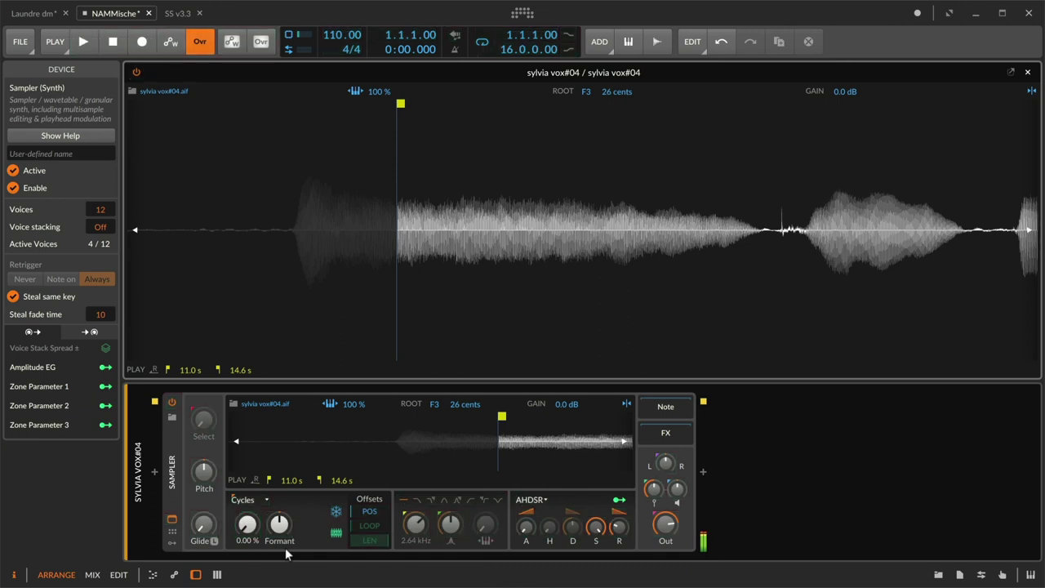
Add a Steps modulator to the vocal Sampler and open its sequence editor
click(173, 545)
click(195, 421)
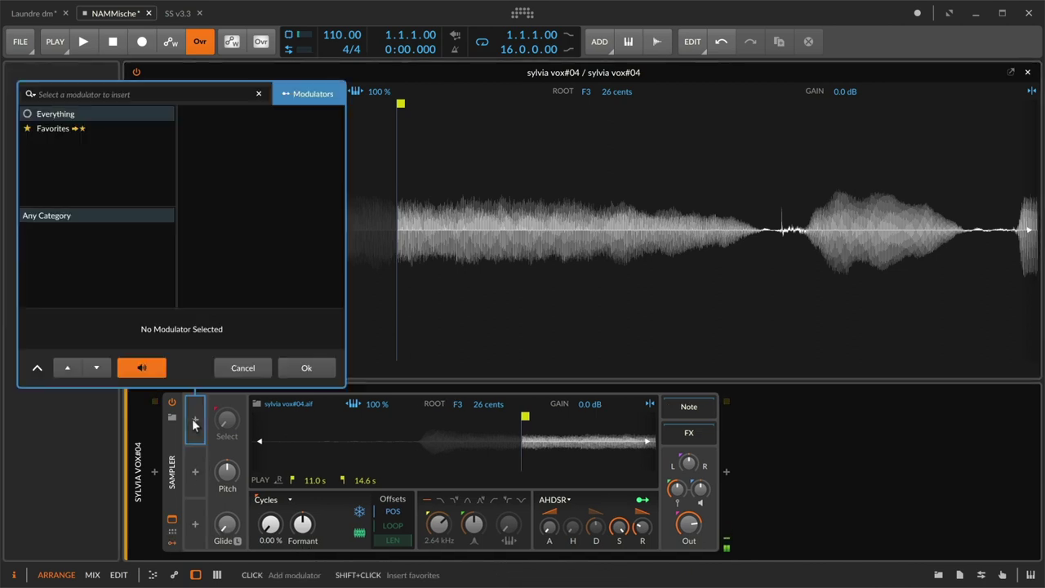
scroll(258, 267, down, 5)
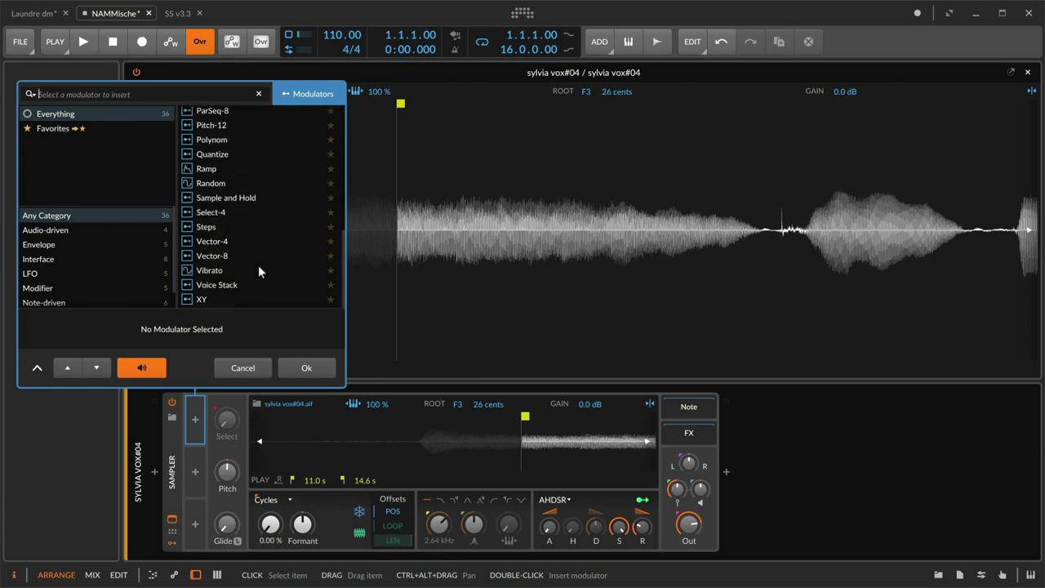
click(227, 227)
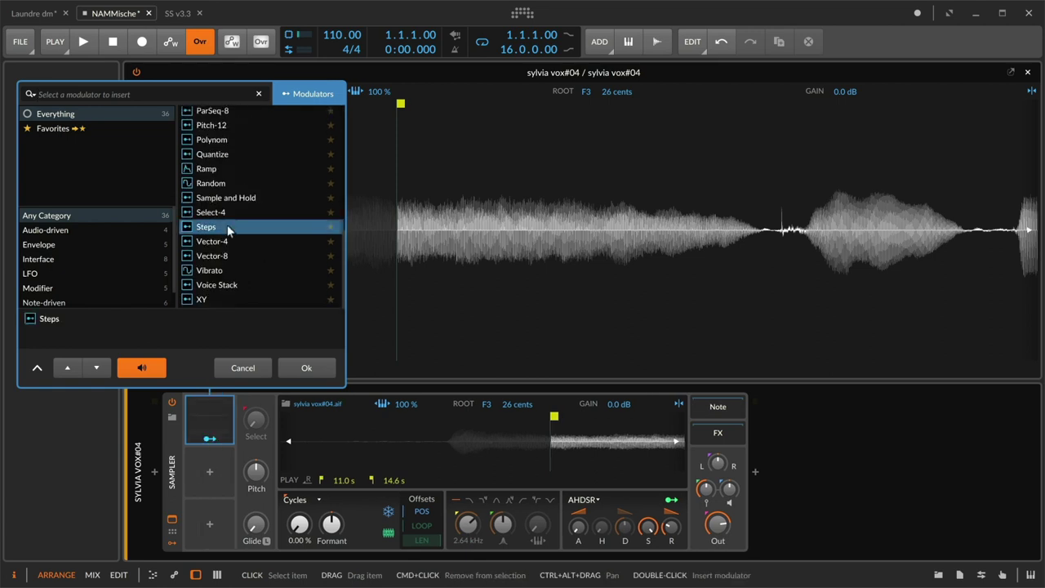
click(306, 367)
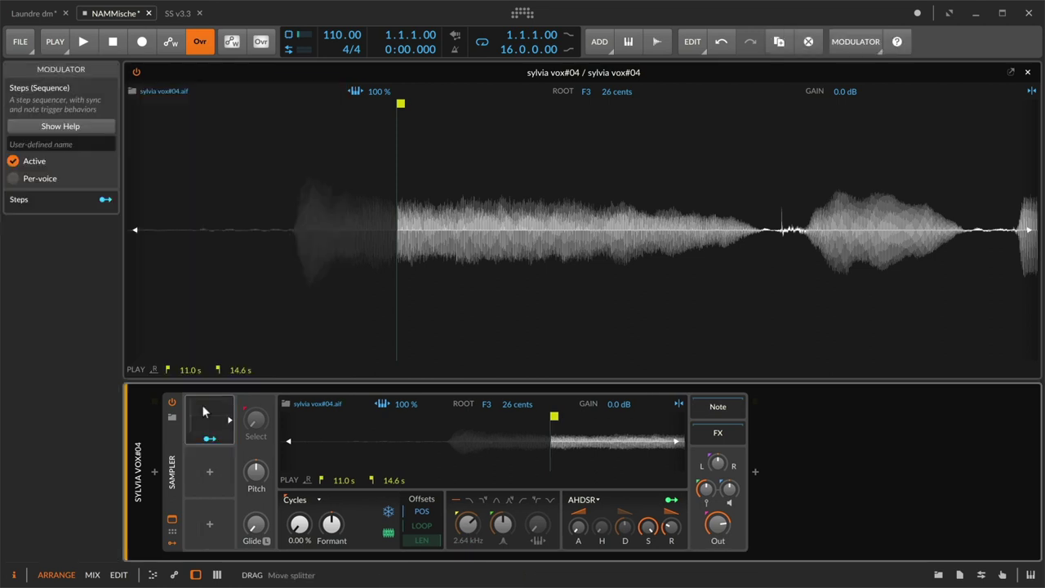
click(209, 423)
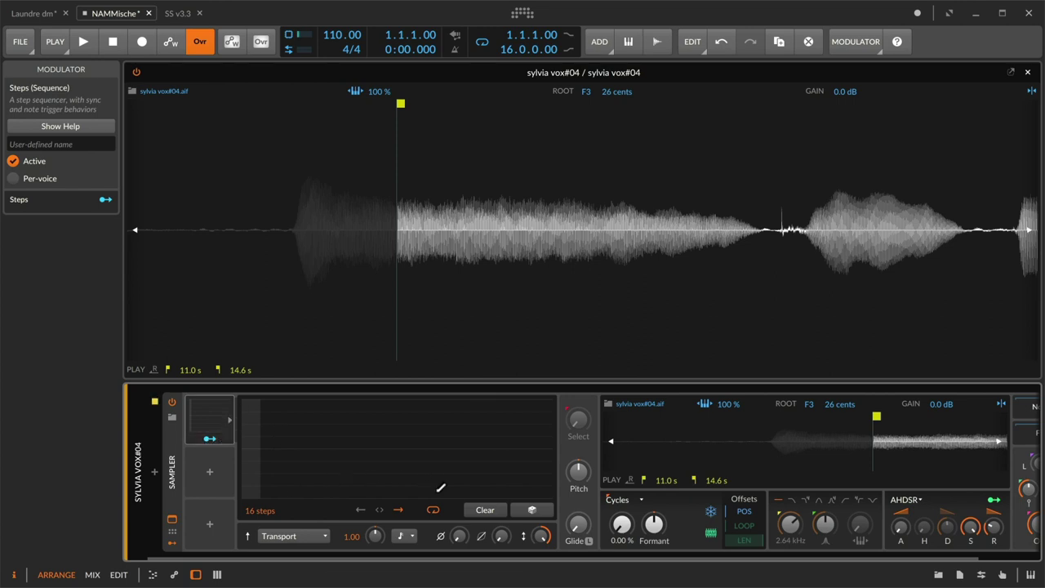
Randomize the 16 steps, route them to the position offset by about 0.17, and audition playback
click(530, 510)
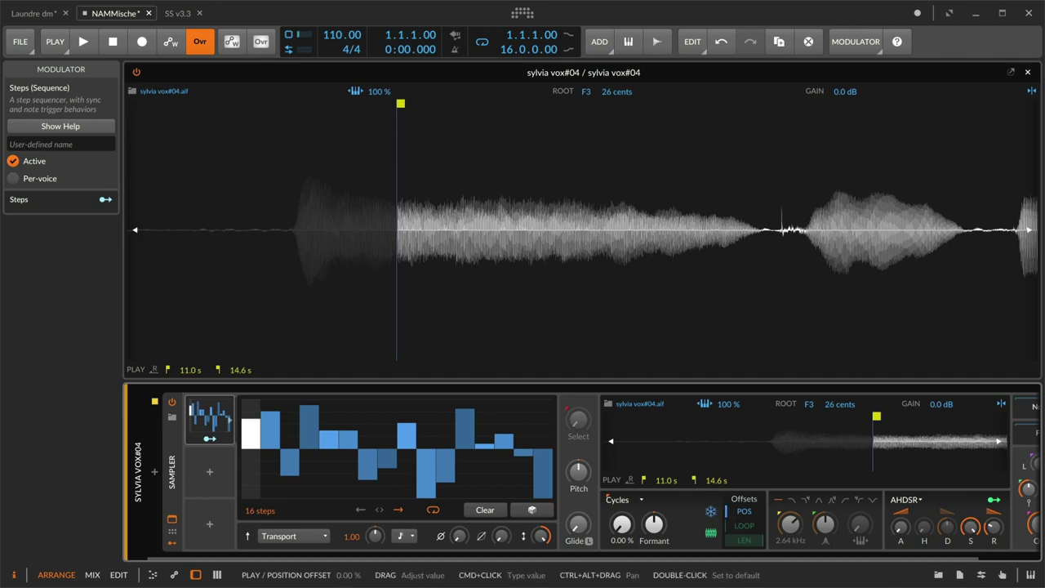
drag(739, 512, 740, 497)
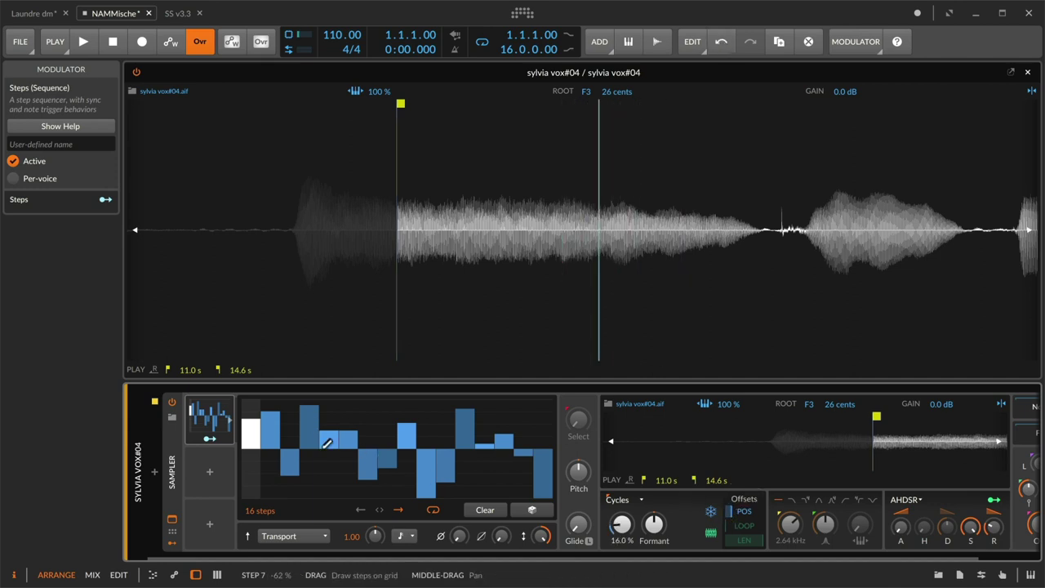
click(210, 440)
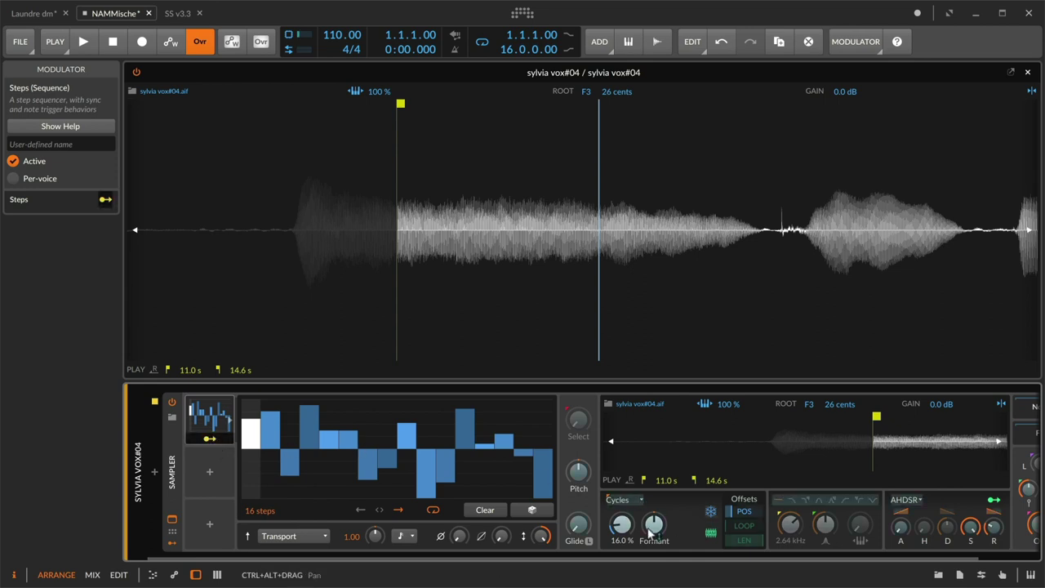
drag(739, 511, 740, 508)
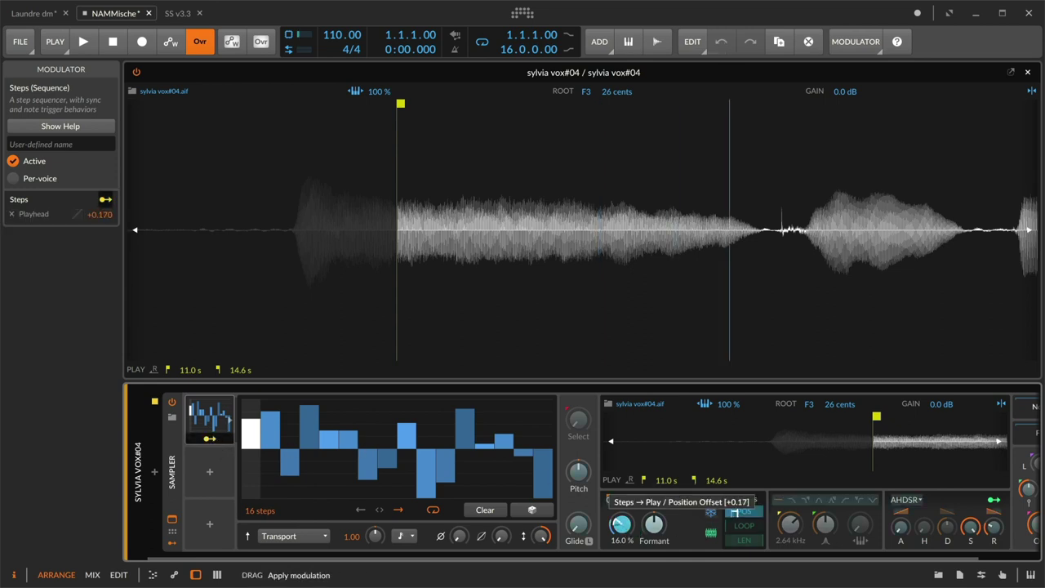
key(space)
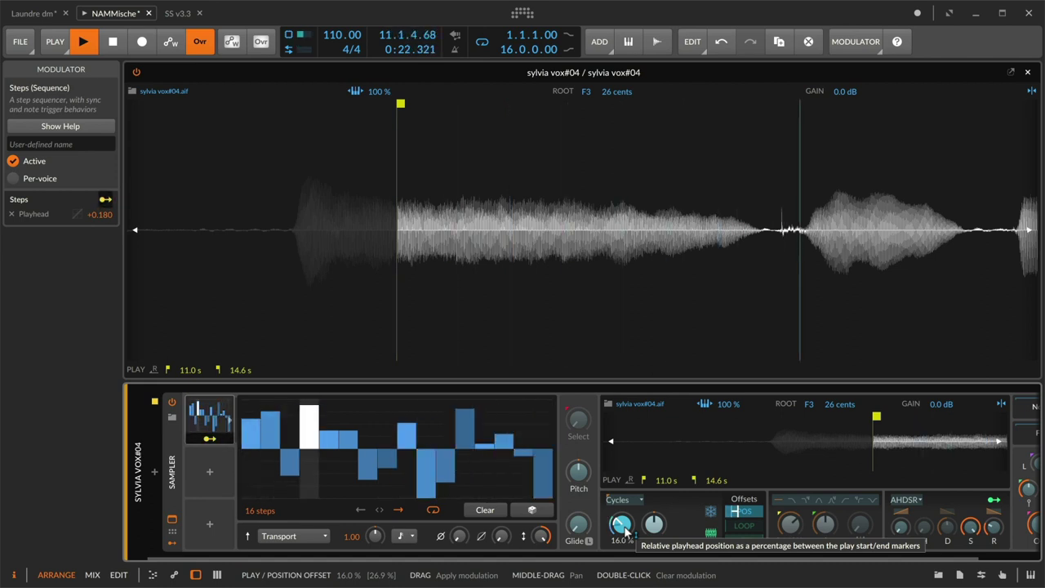
click(208, 441)
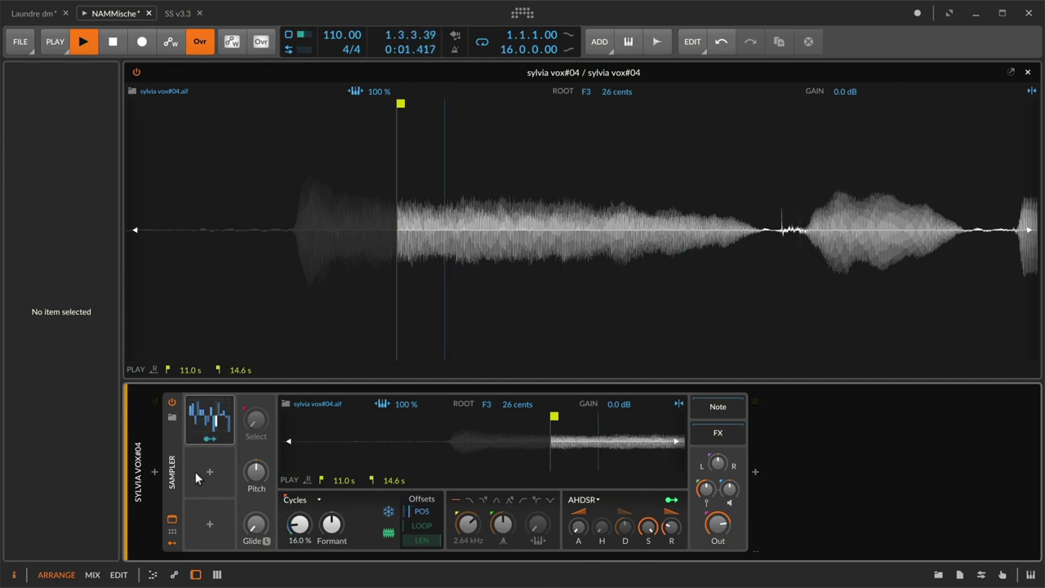
key(space)
Launch the EM African drums clip on the Afri-Trap track and solo that track
key(ctrl+e)
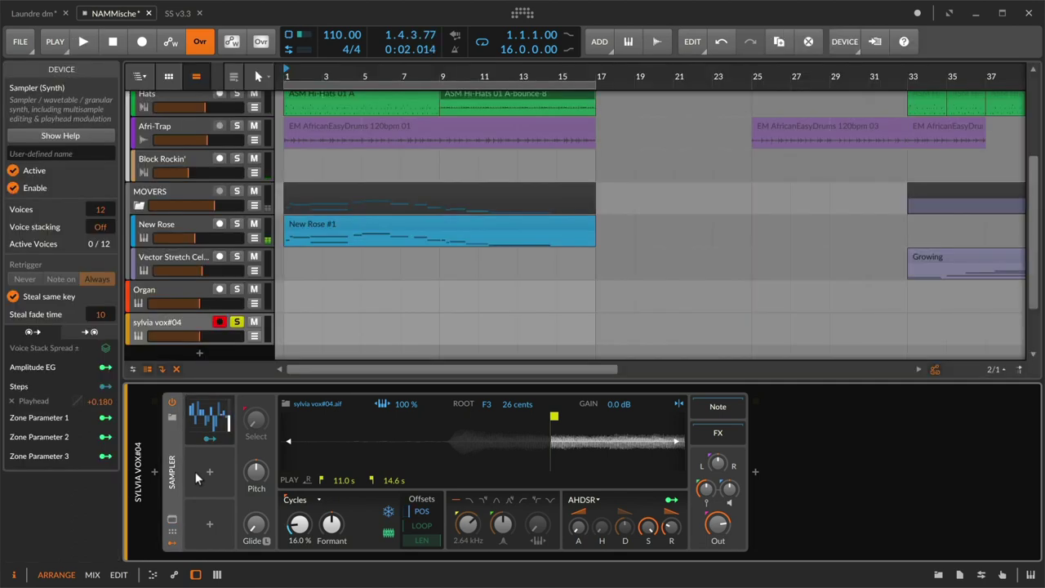
click(168, 128)
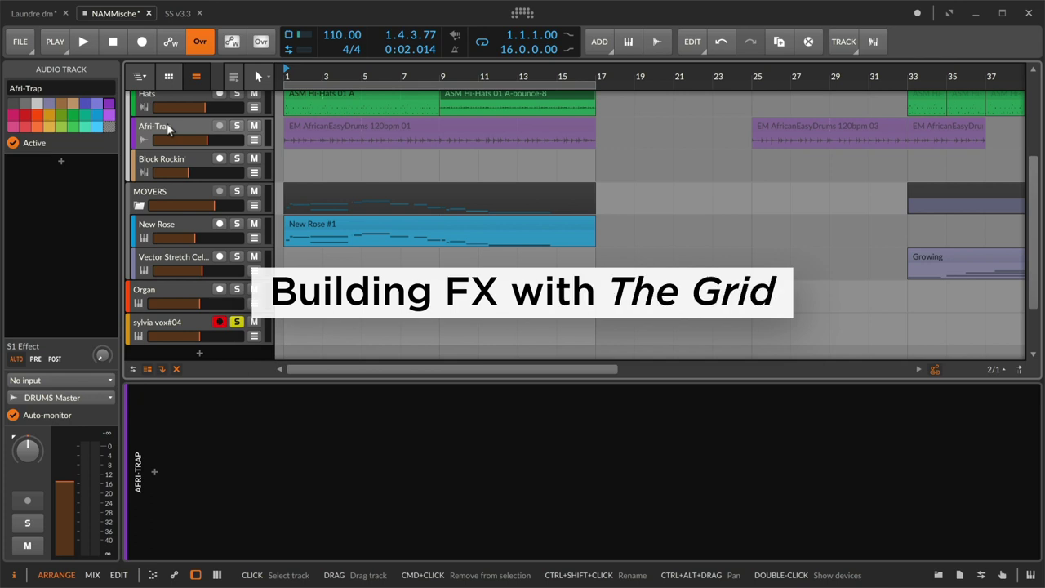
click(170, 75)
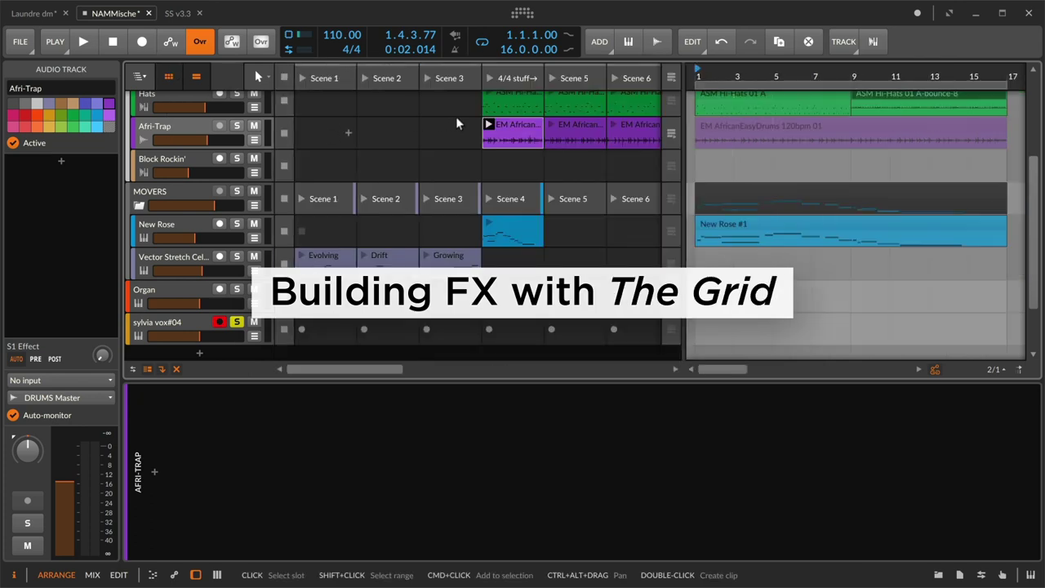
click(523, 123)
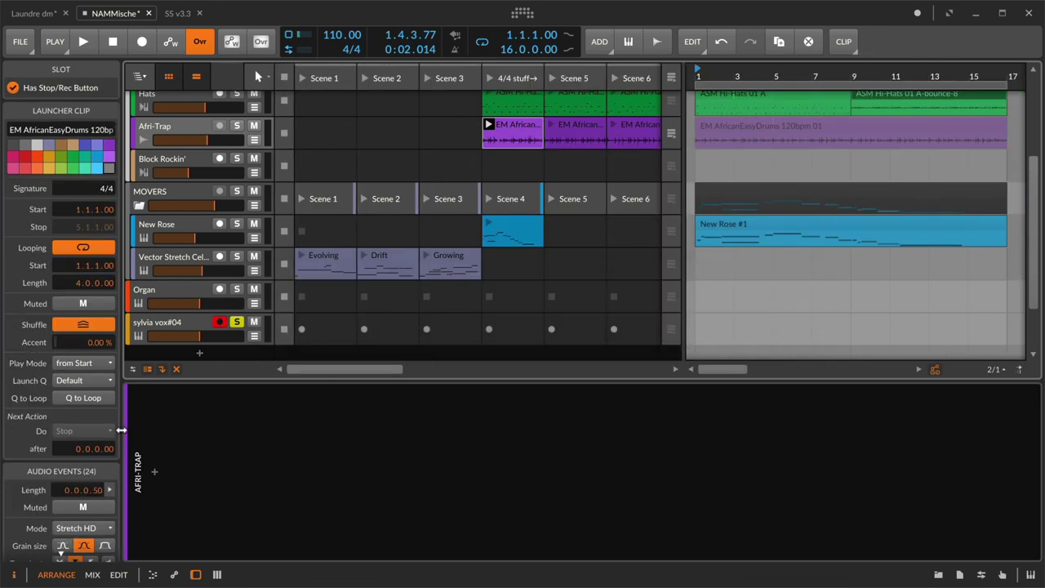
click(489, 124)
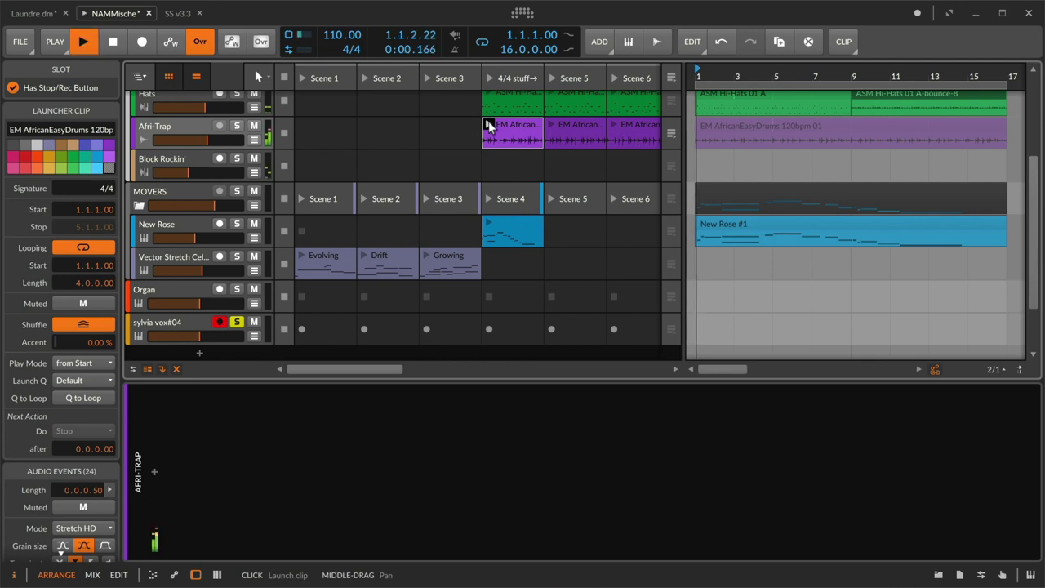
click(237, 127)
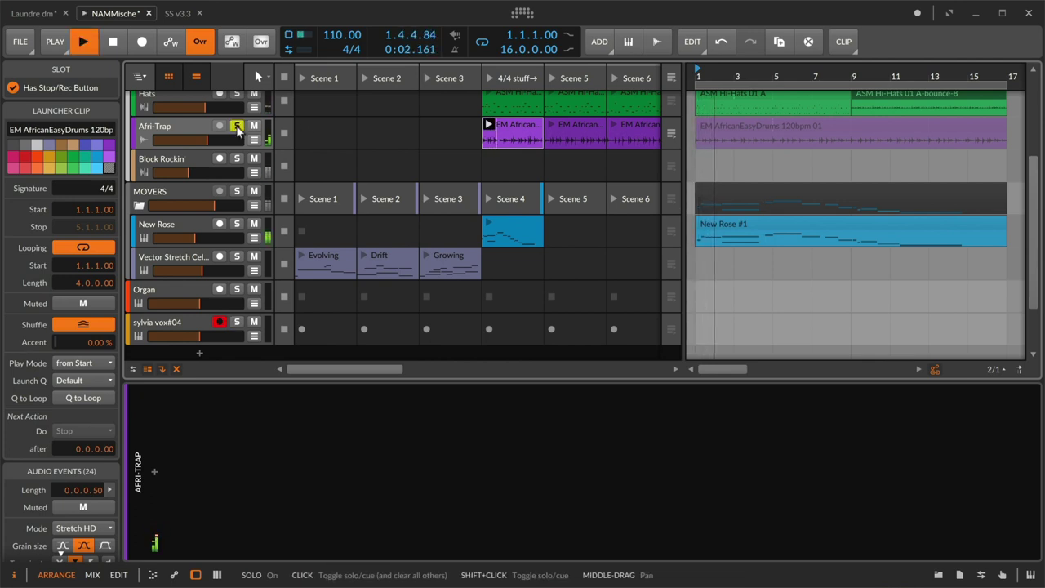
click(164, 128)
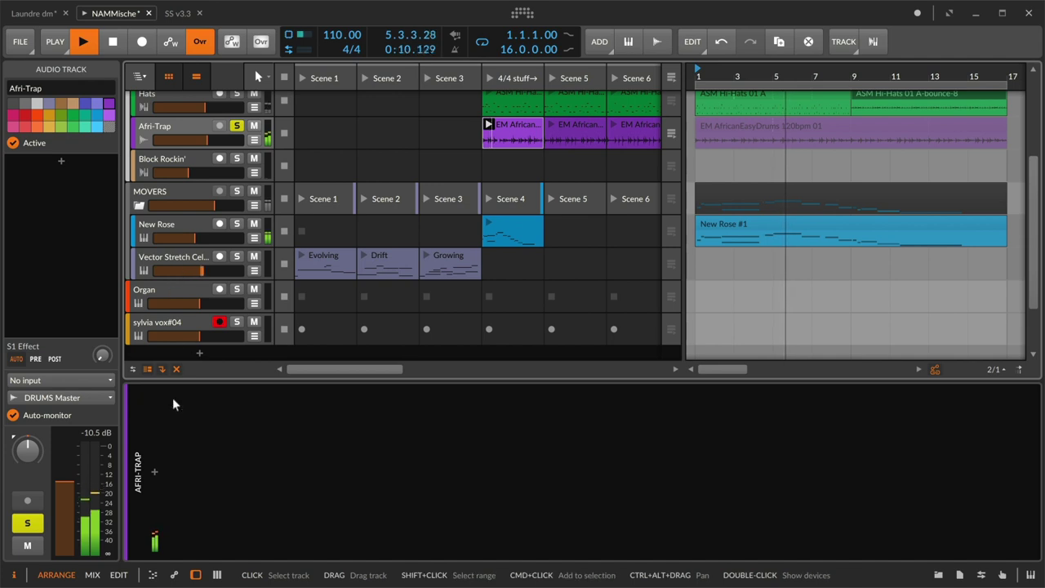
double_click(152, 472)
text(fx)
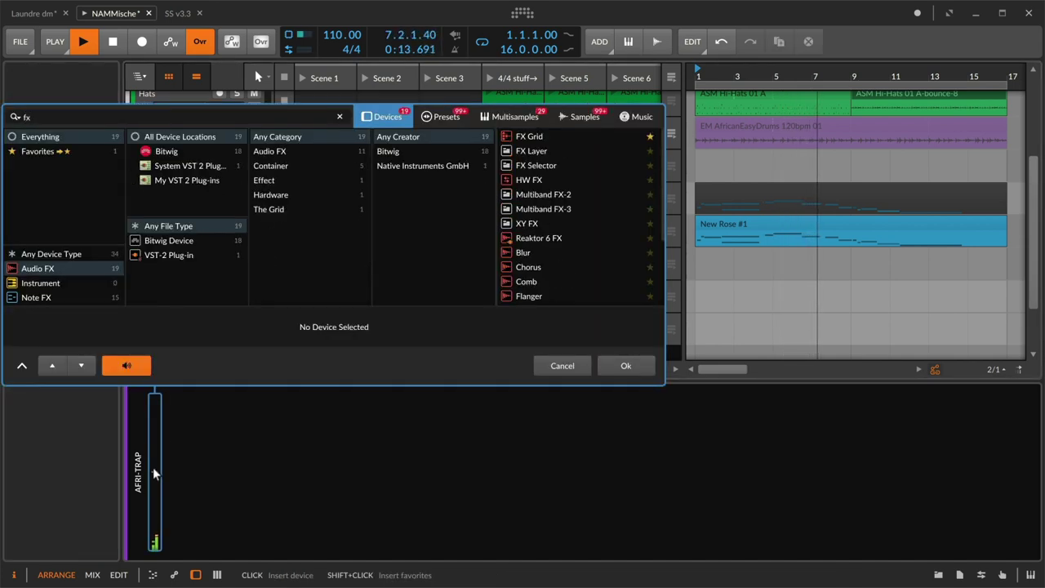
key(Down)
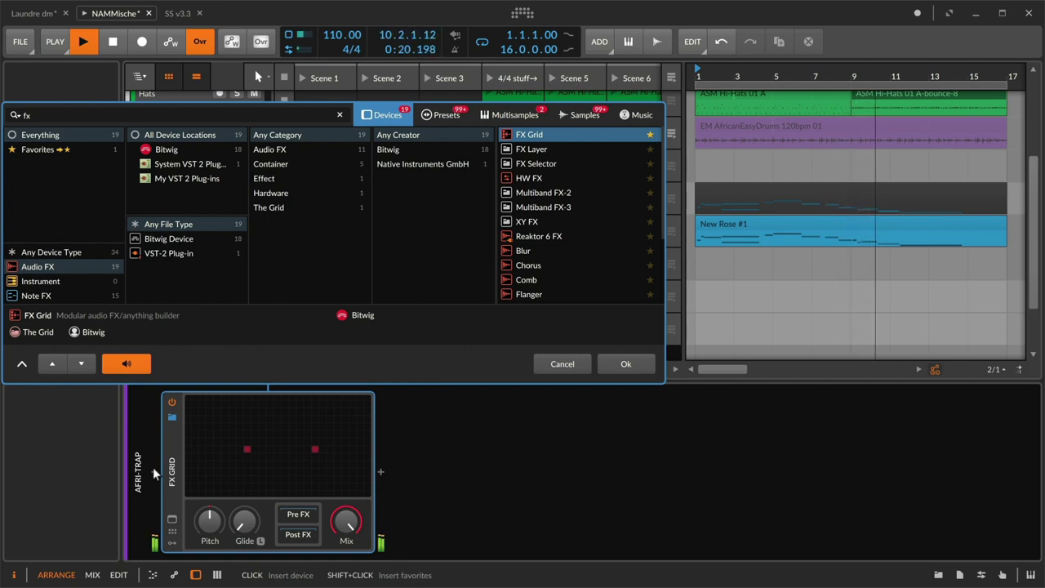
key(Return)
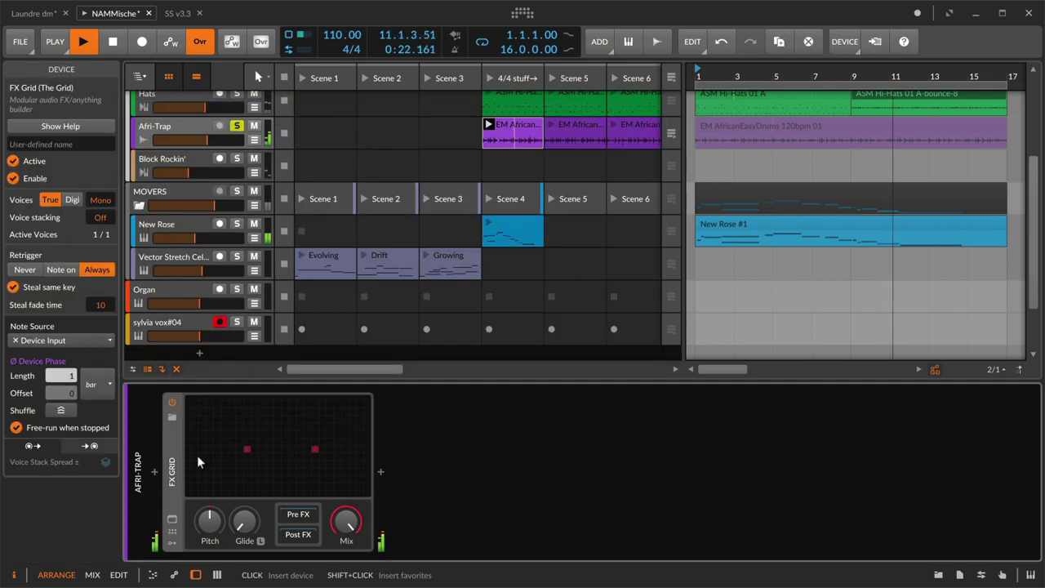
click(237, 462)
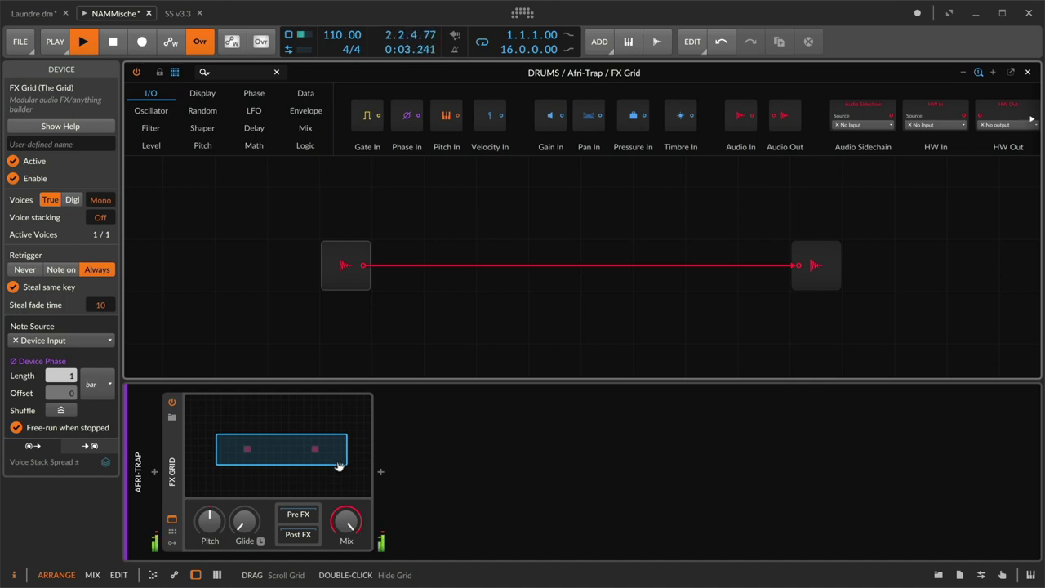
Add a Spectrum display fed from Audio In, then colour the Audio In module white
key(d)
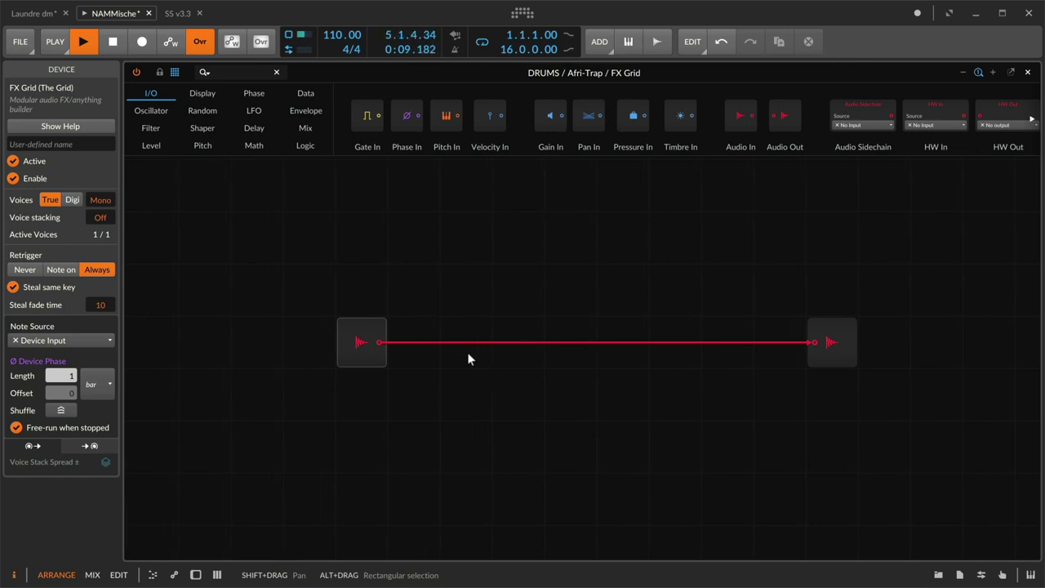
click(196, 129)
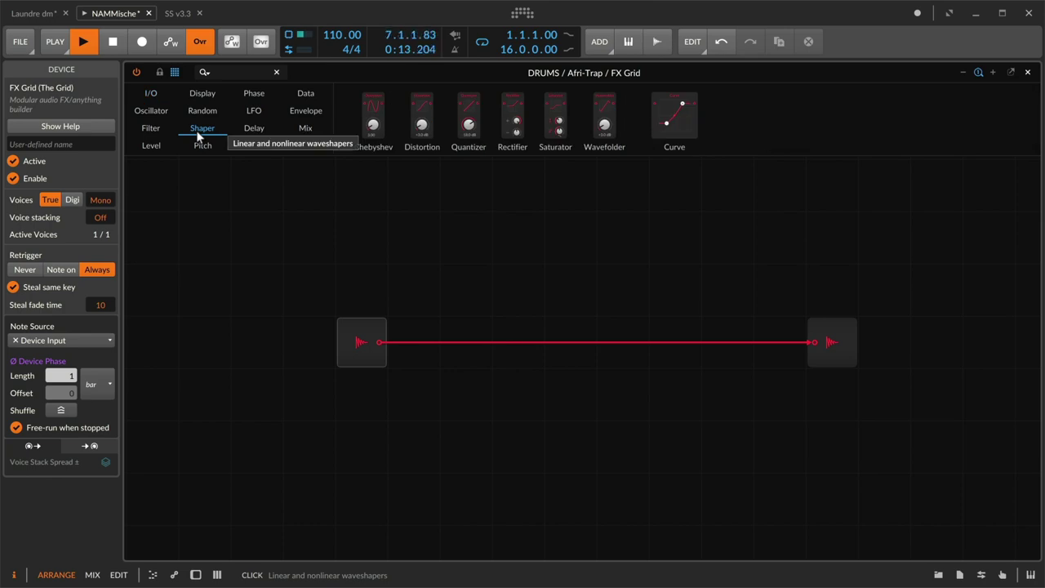
click(203, 95)
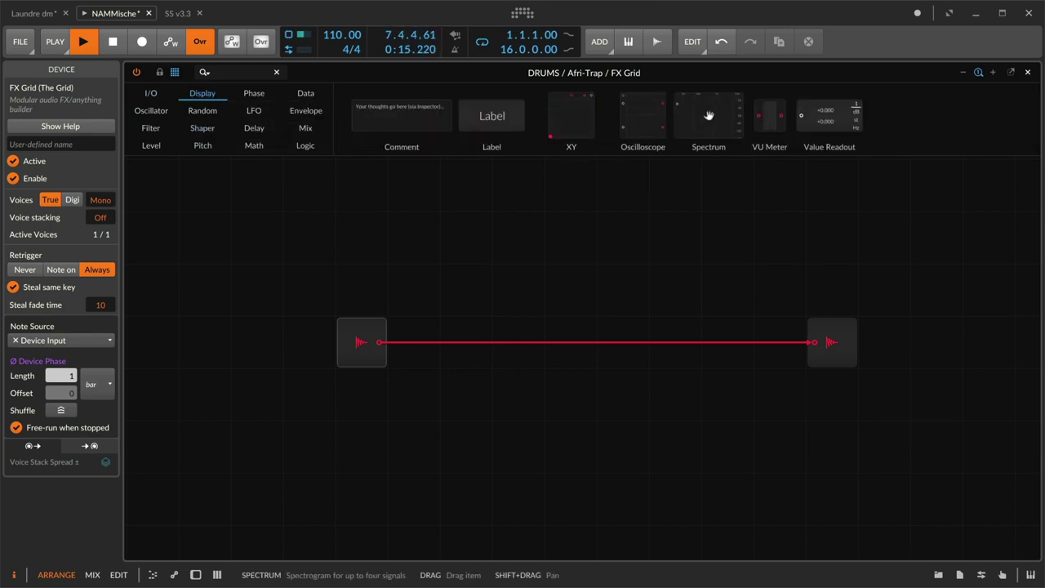
drag(709, 123, 688, 244)
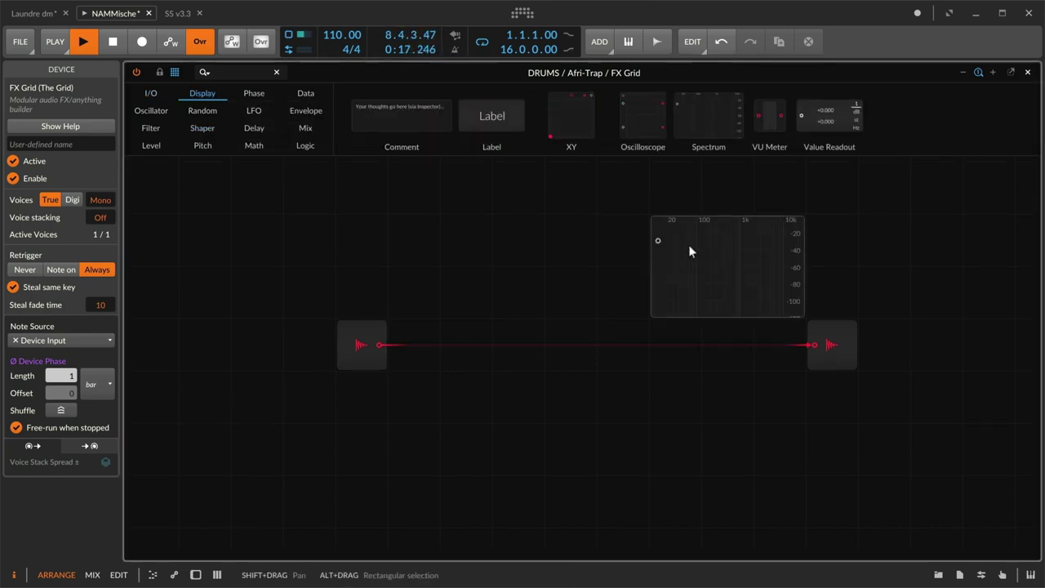
drag(374, 344, 658, 241)
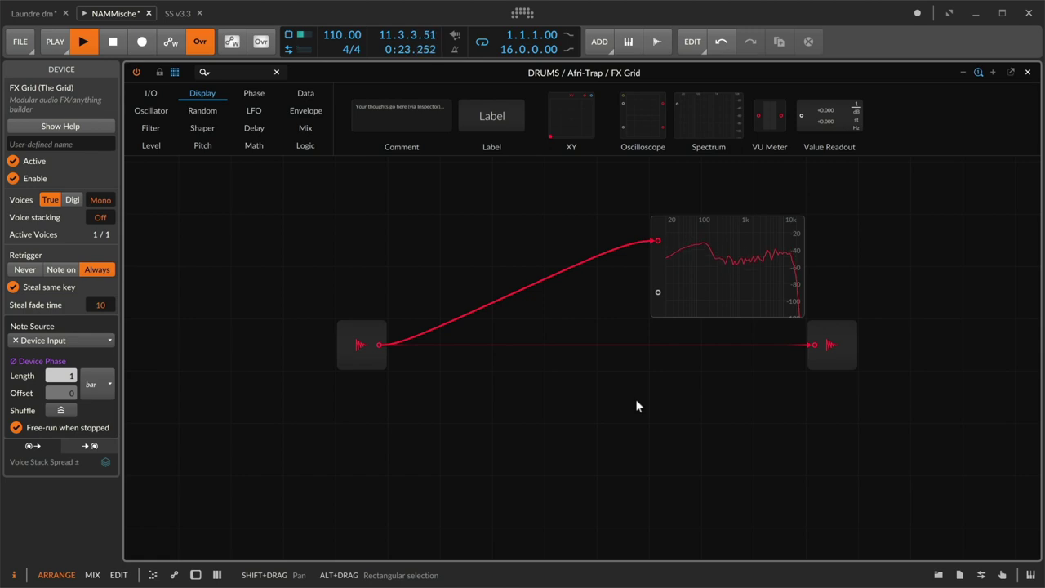
click(362, 344)
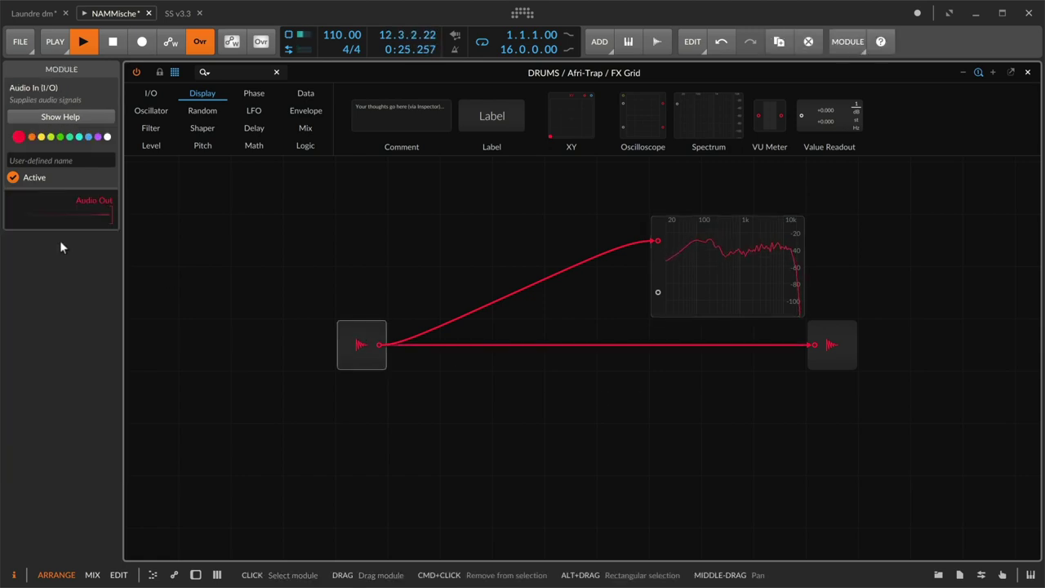
click(106, 138)
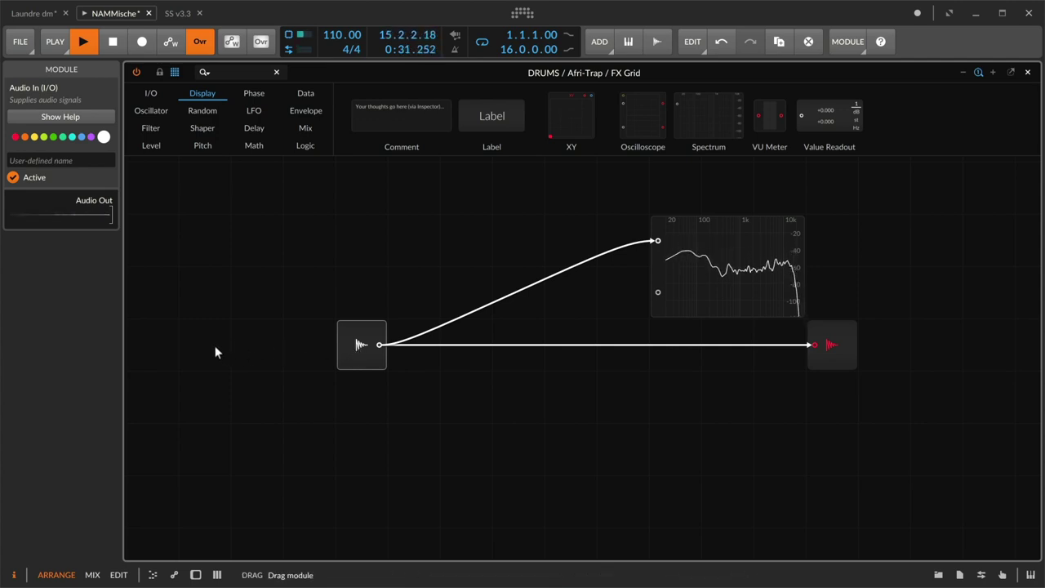
Add a Distortion module and insert it into the input-to-output cable
click(203, 128)
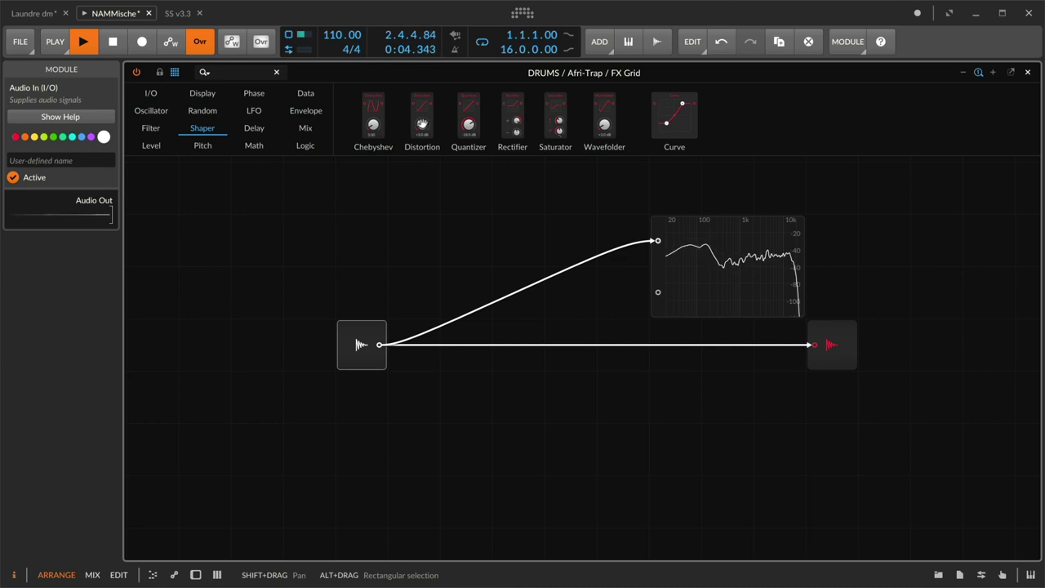
drag(424, 110, 498, 353)
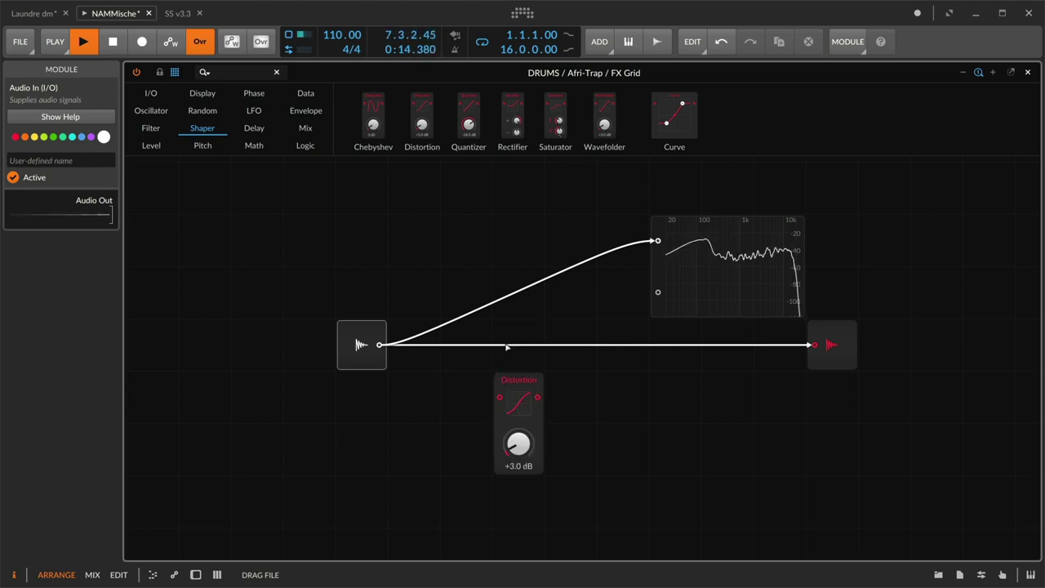
drag(507, 347, 501, 387)
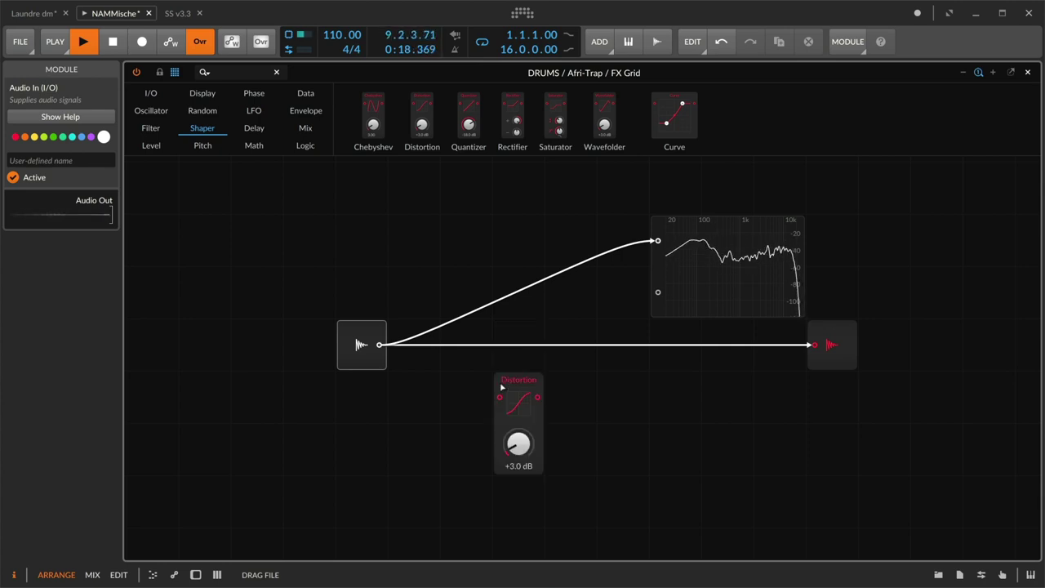
drag(501, 381, 412, 320)
key(Delete)
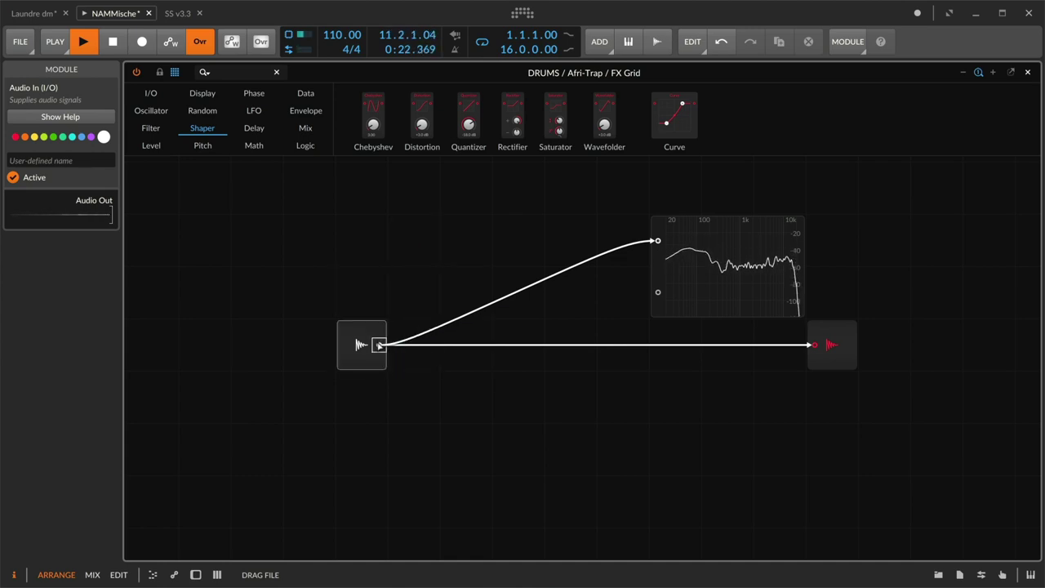
key(ctrl+z)
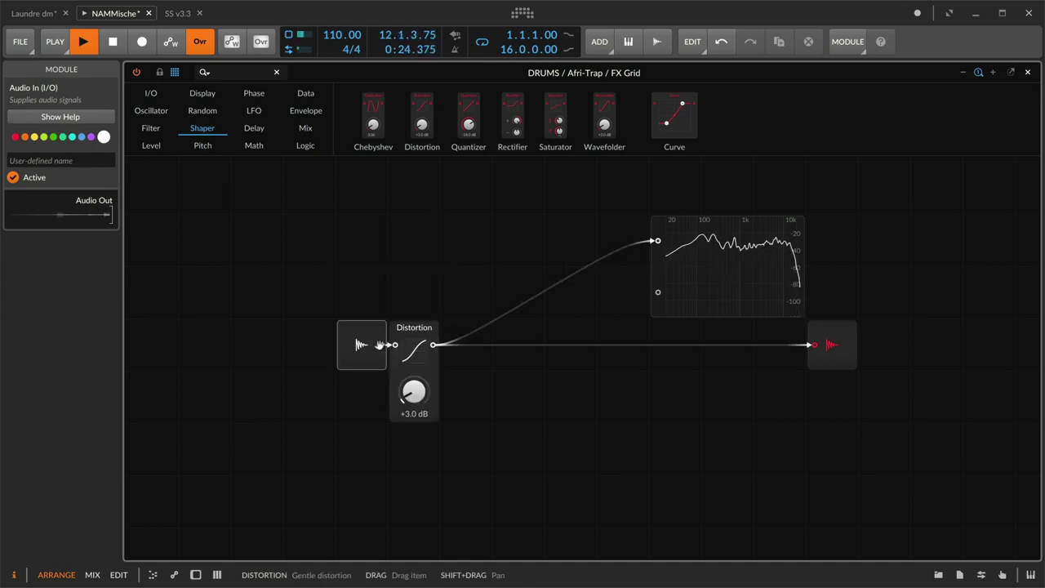
drag(416, 343, 502, 335)
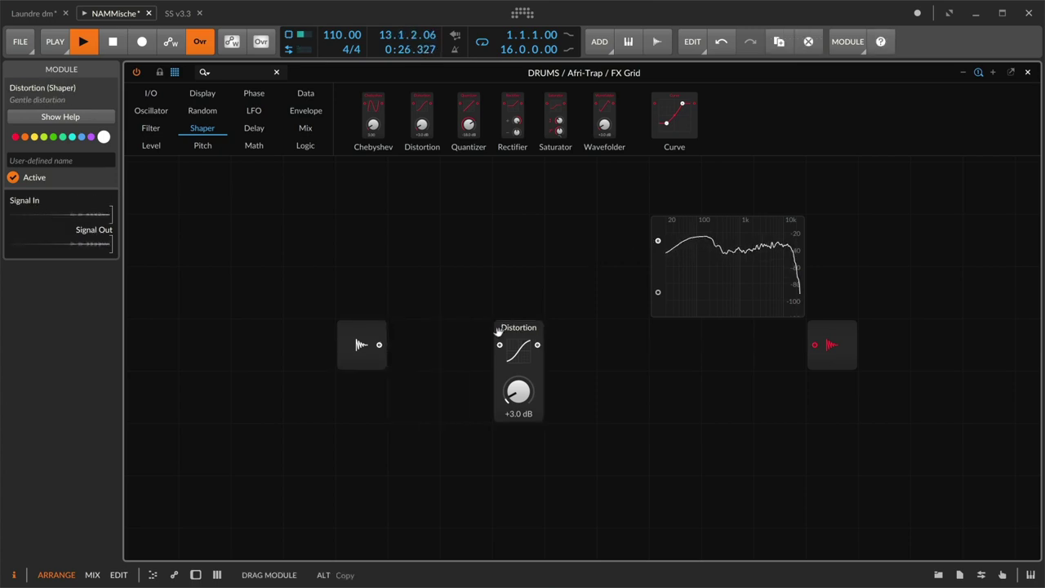
Colour Distortion red, cable it and the dry input to the Spectrum, and raise it to +9.8 dB
click(17, 137)
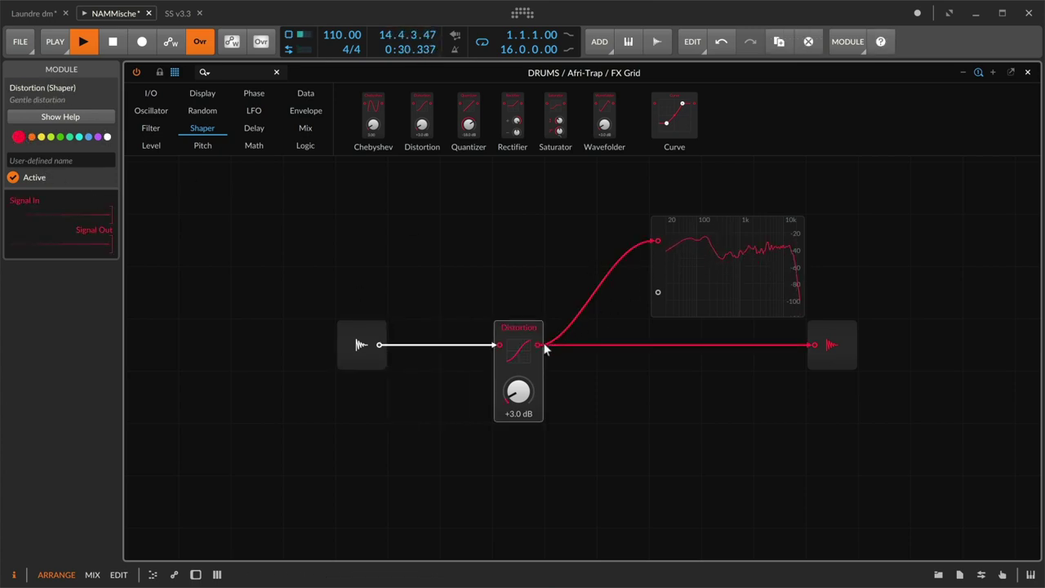
drag(538, 344, 658, 266)
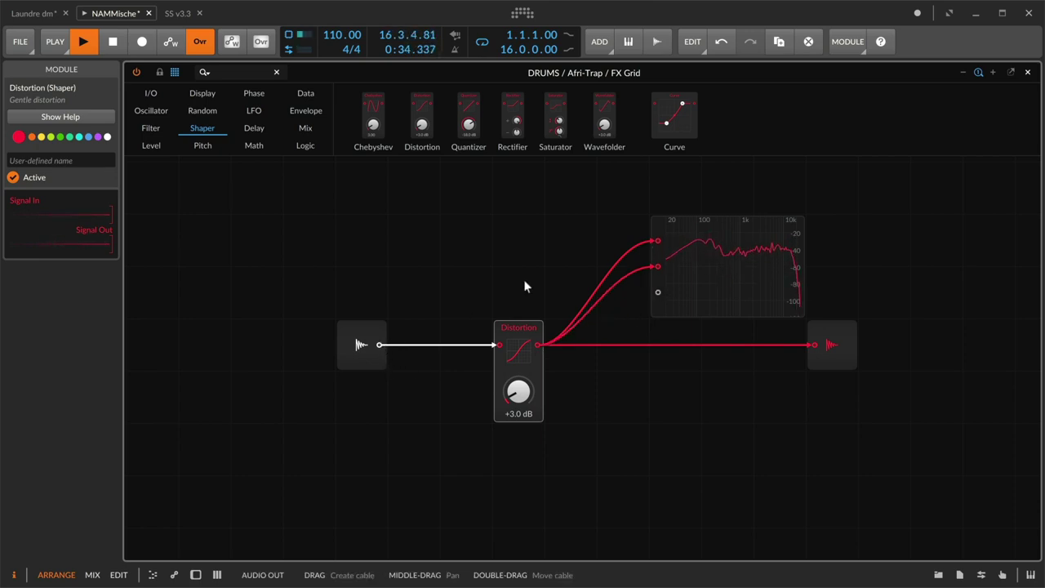
drag(380, 344, 656, 241)
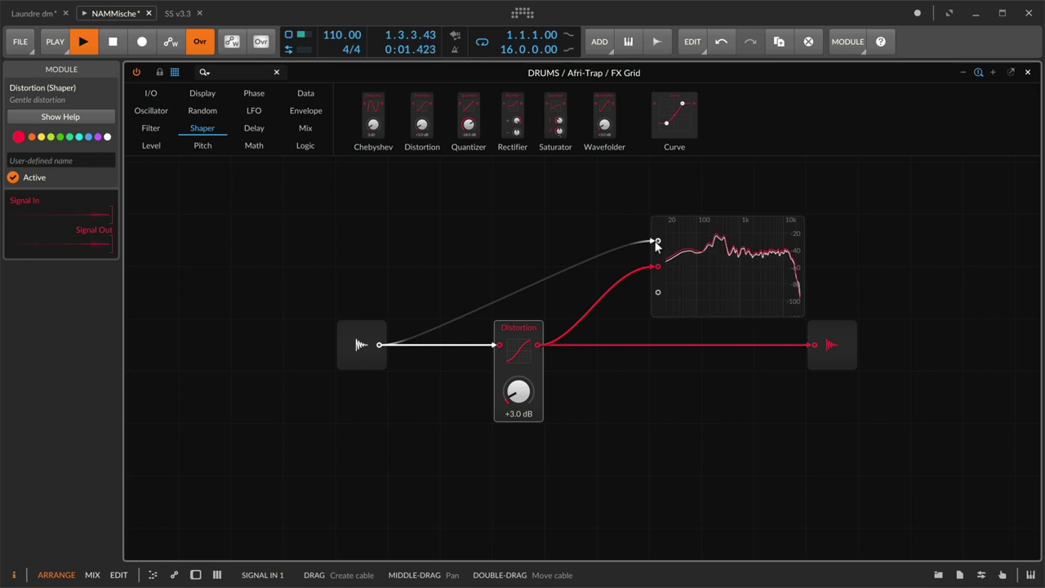
drag(518, 392, 518, 352)
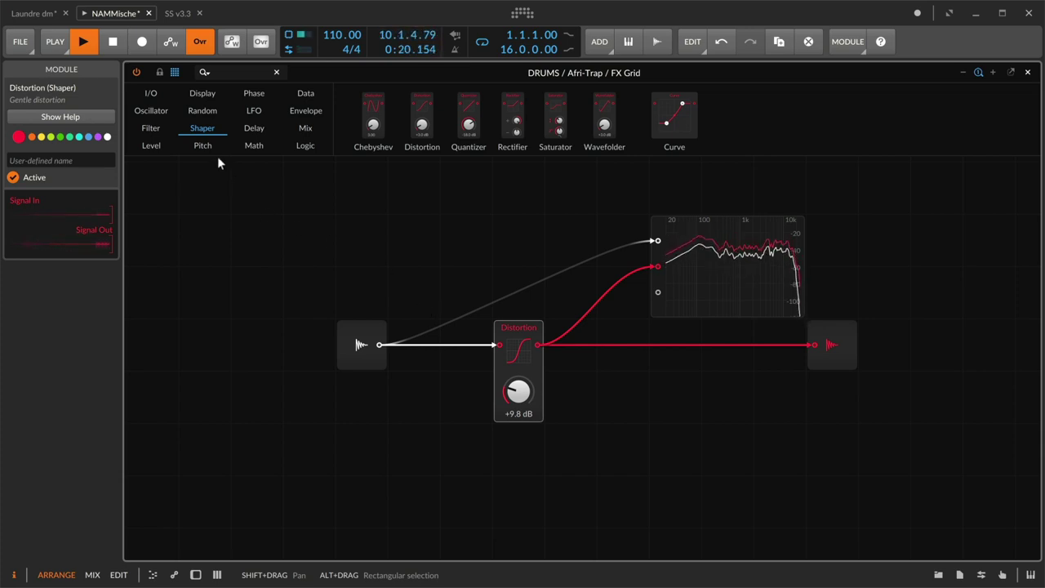
Add a Mod Delay module below Distortion and colour it green
click(254, 131)
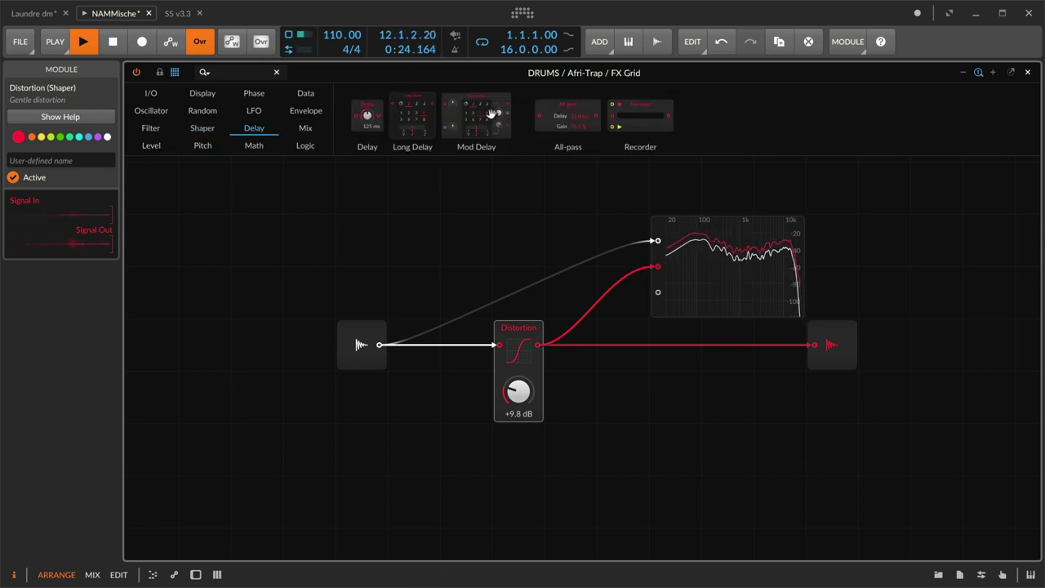
drag(476, 116, 507, 458)
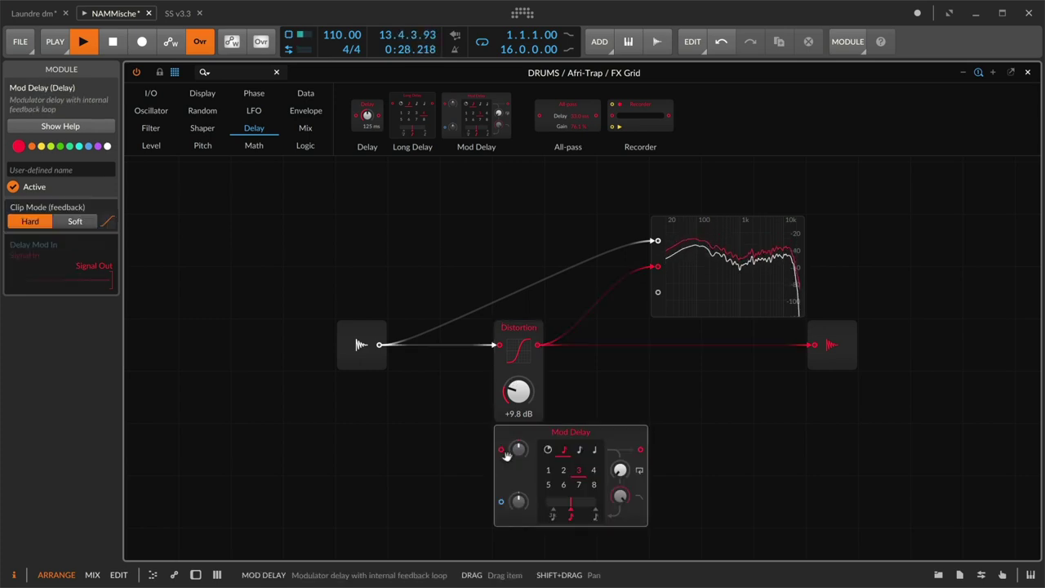
click(58, 146)
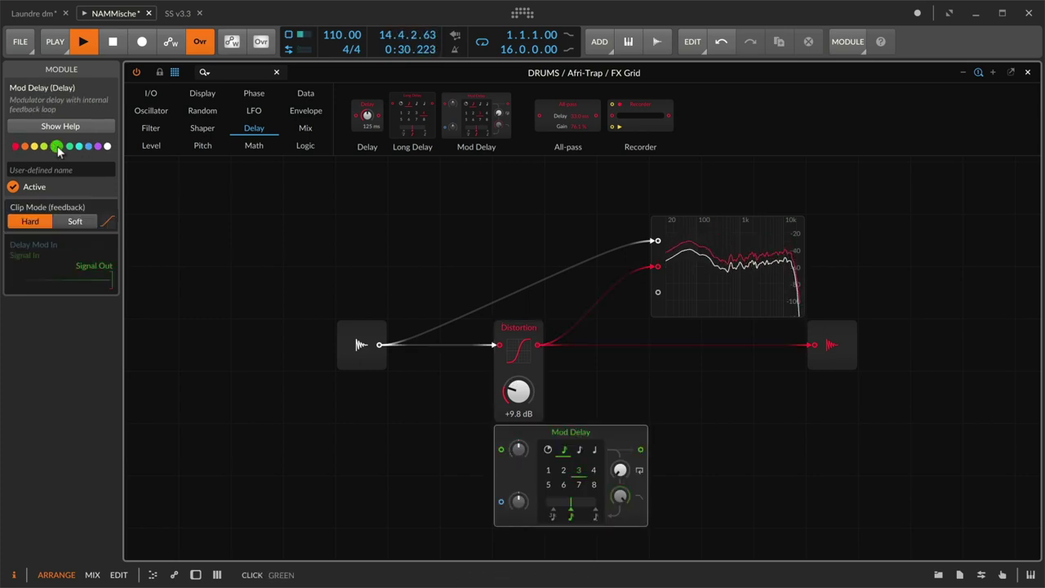
Patch Audio In into Mod Delay, and Mod Delay into the analyzer's third input and Audio Out
drag(380, 344, 500, 449)
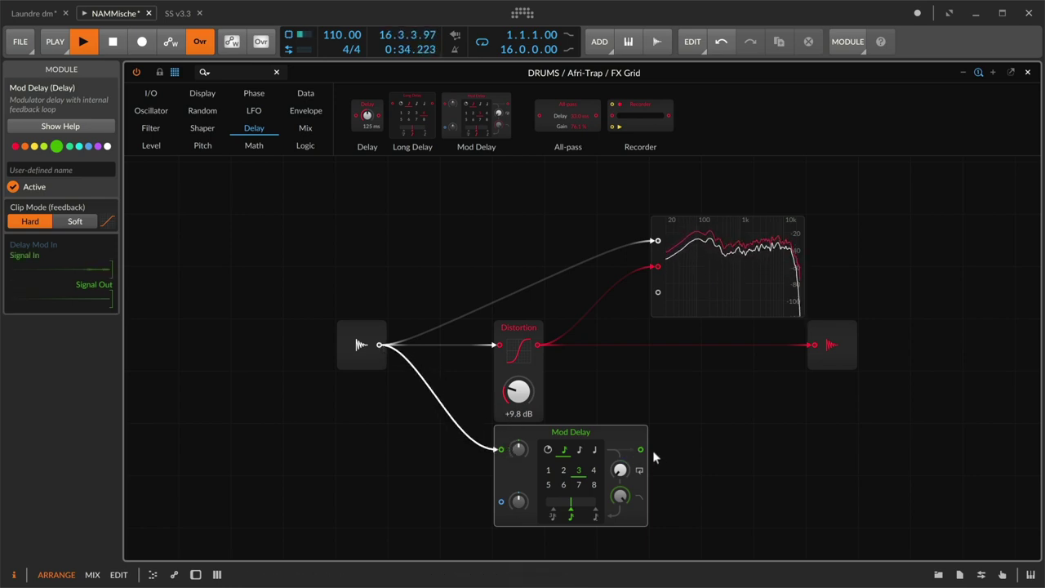
drag(642, 449, 656, 296)
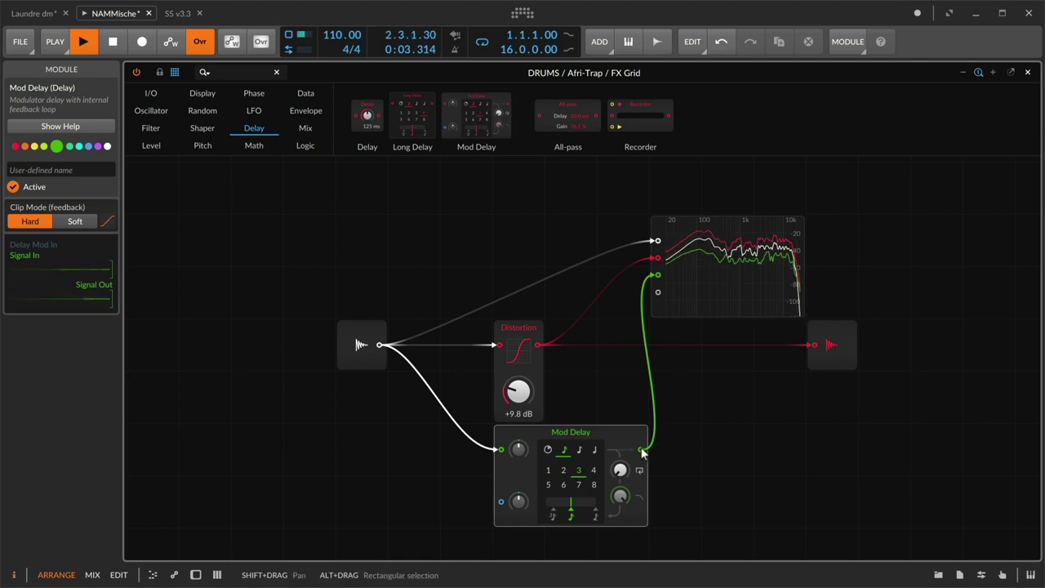
drag(642, 449, 810, 343)
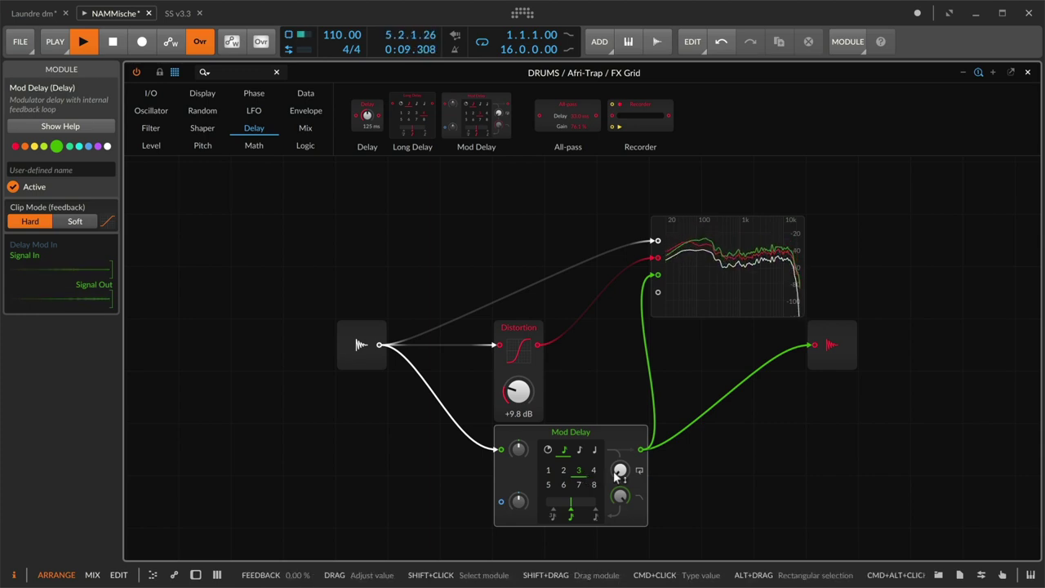
click(619, 439)
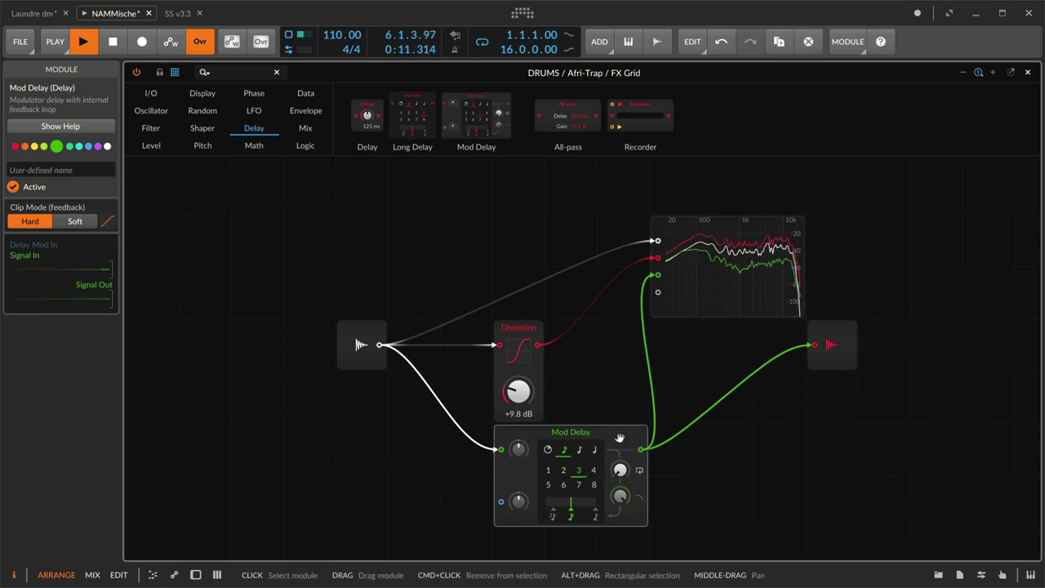
click(100, 215)
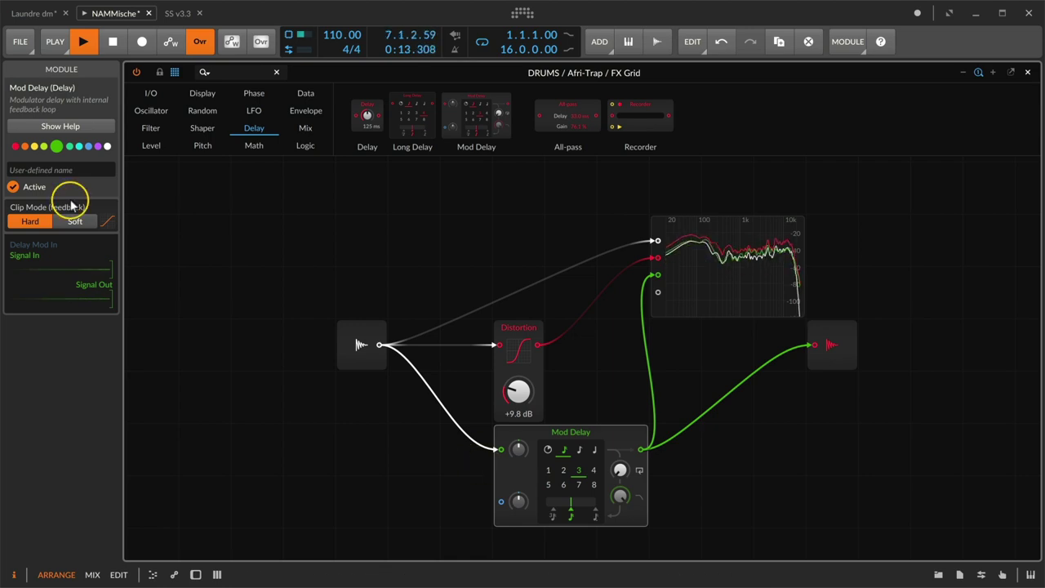
Show the Mod Delay help and toggle the delay unit between milliseconds and beats
click(45, 127)
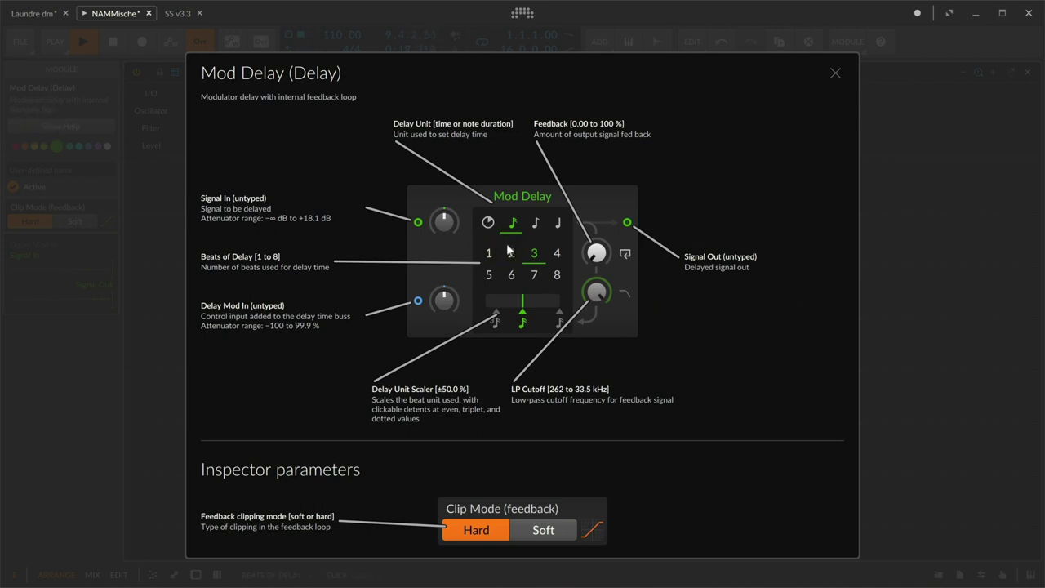
click(488, 223)
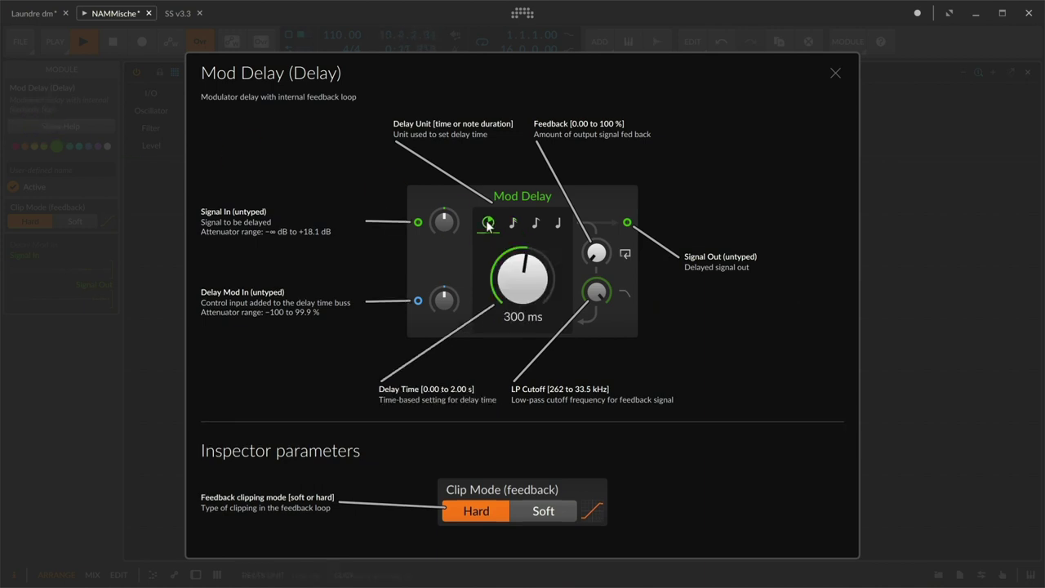
click(511, 222)
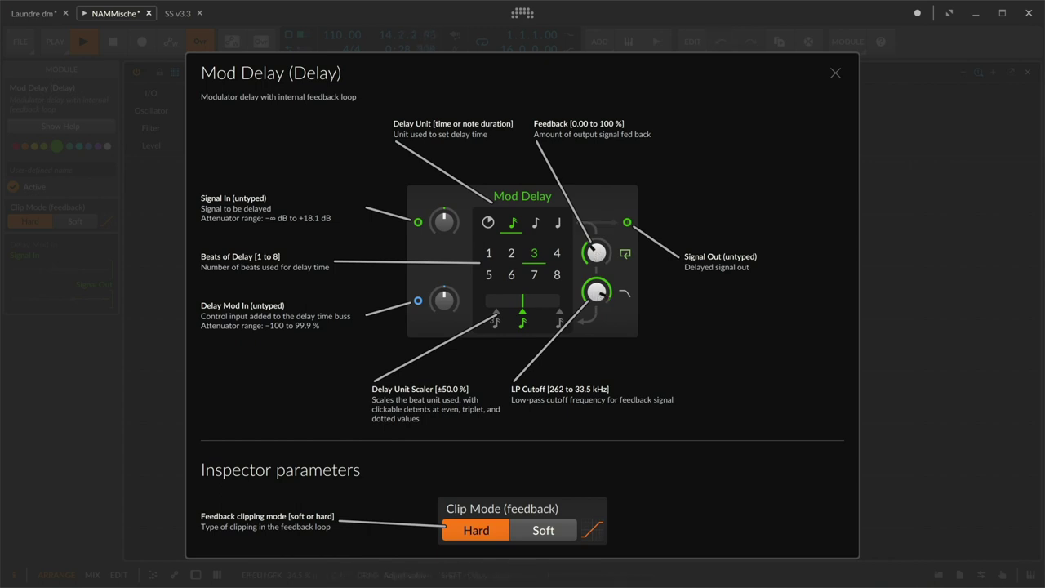
mouse_move(595, 291)
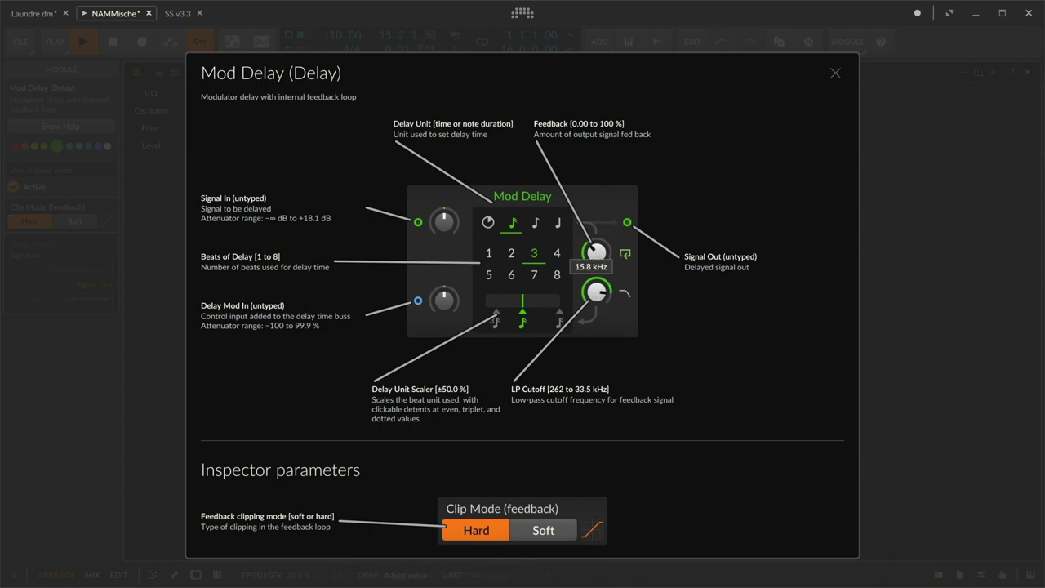
Close the help page and place Mod Delay directly beneath the audio input
click(836, 74)
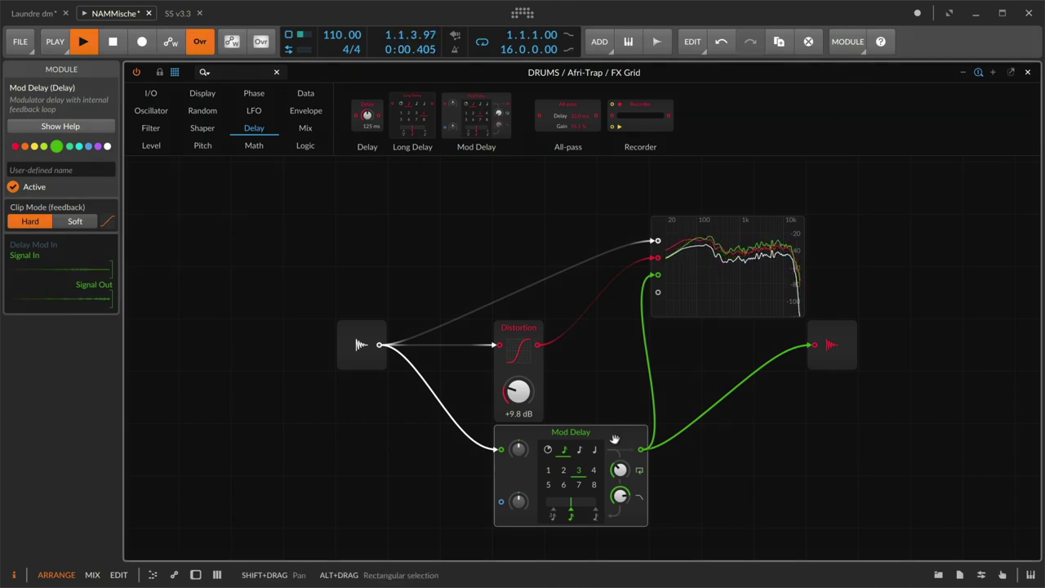
drag(614, 439, 514, 441)
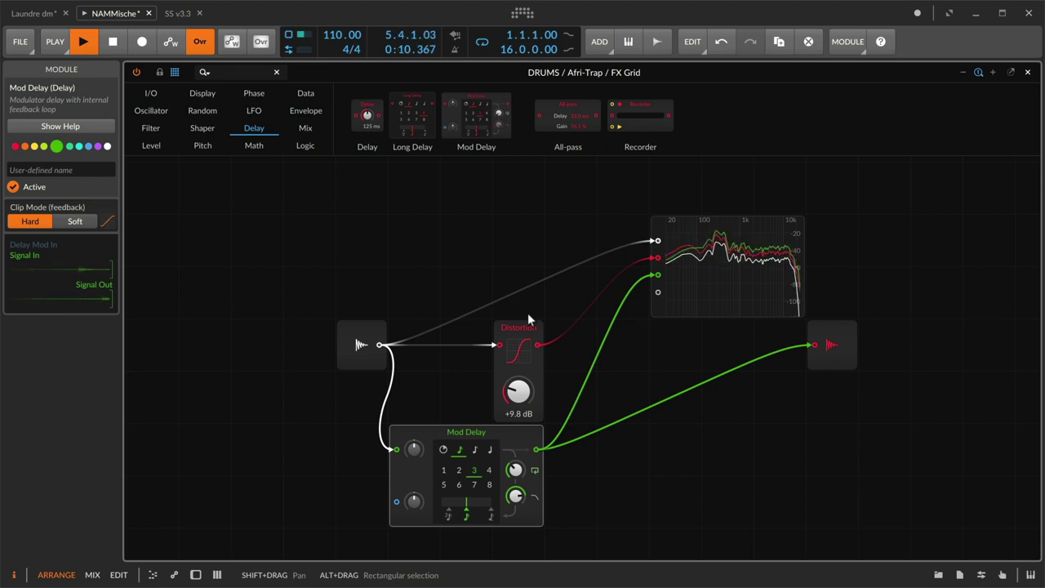
Insert a Stereo Merge with Distortion on Mid and Mod Delay on Side; raise Distortion to +17.4 dB
click(303, 128)
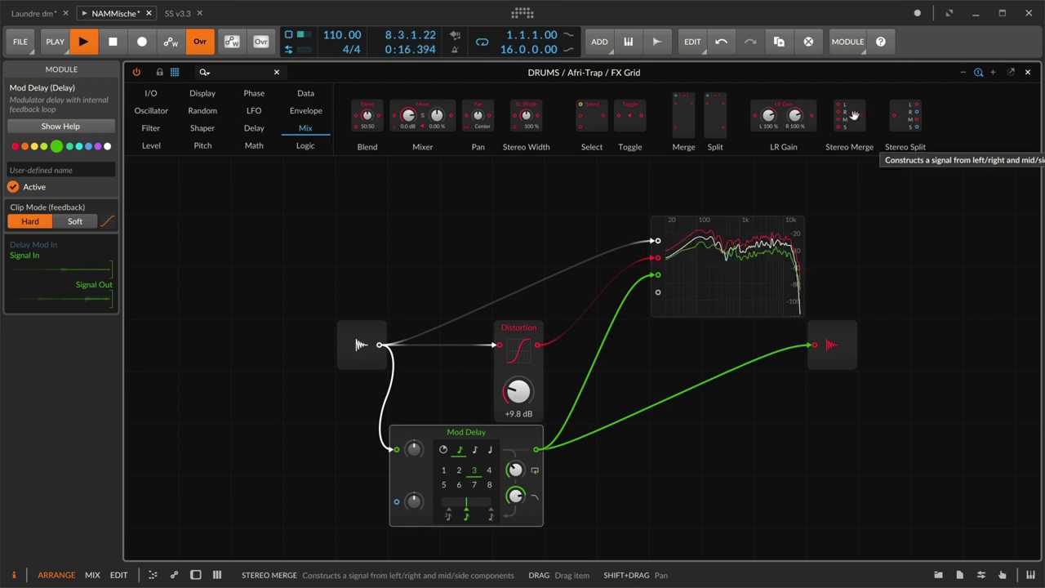
drag(845, 119, 814, 344)
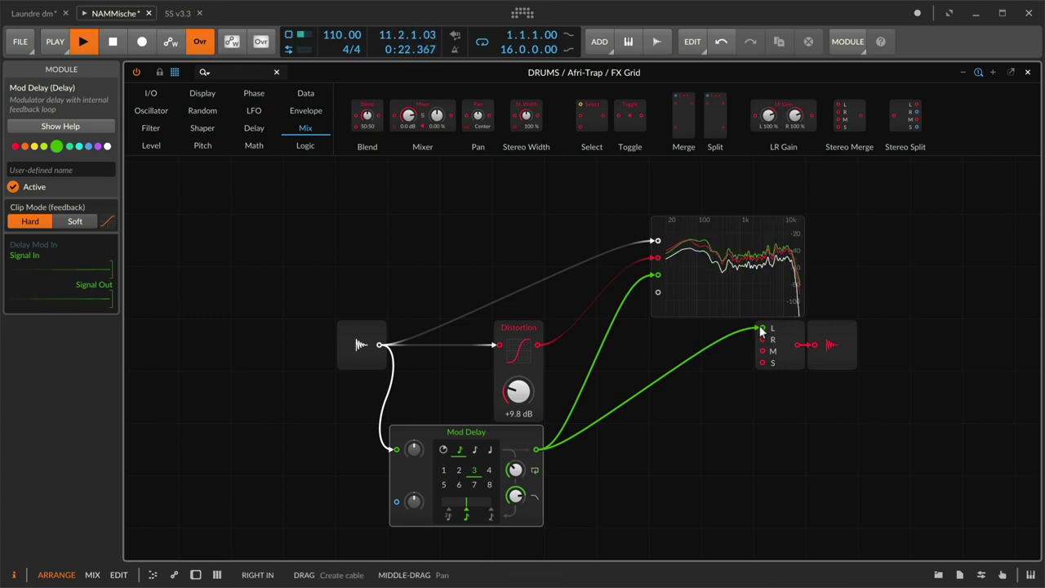
drag(751, 330, 762, 362)
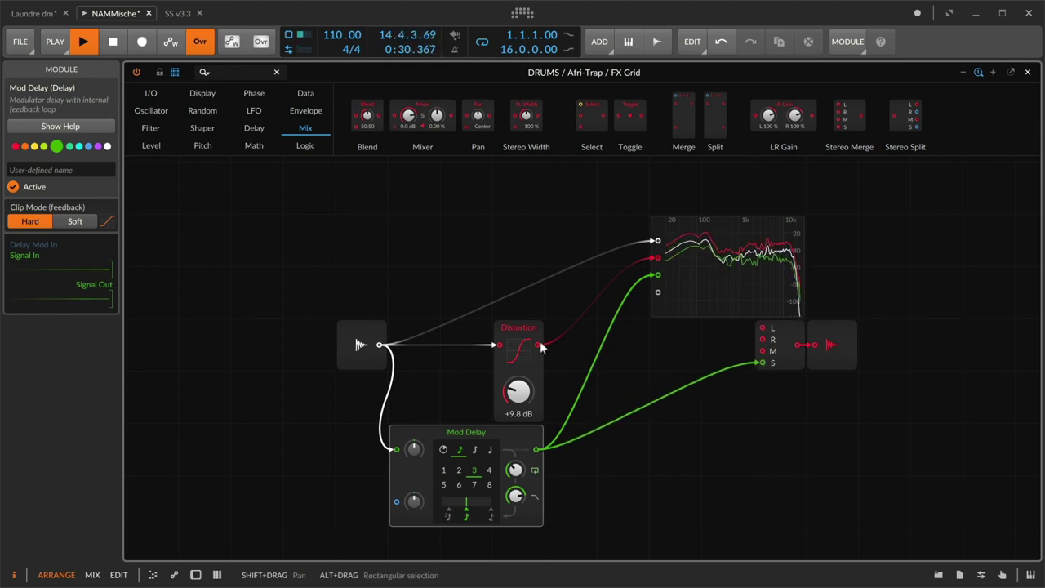
drag(538, 344, 766, 351)
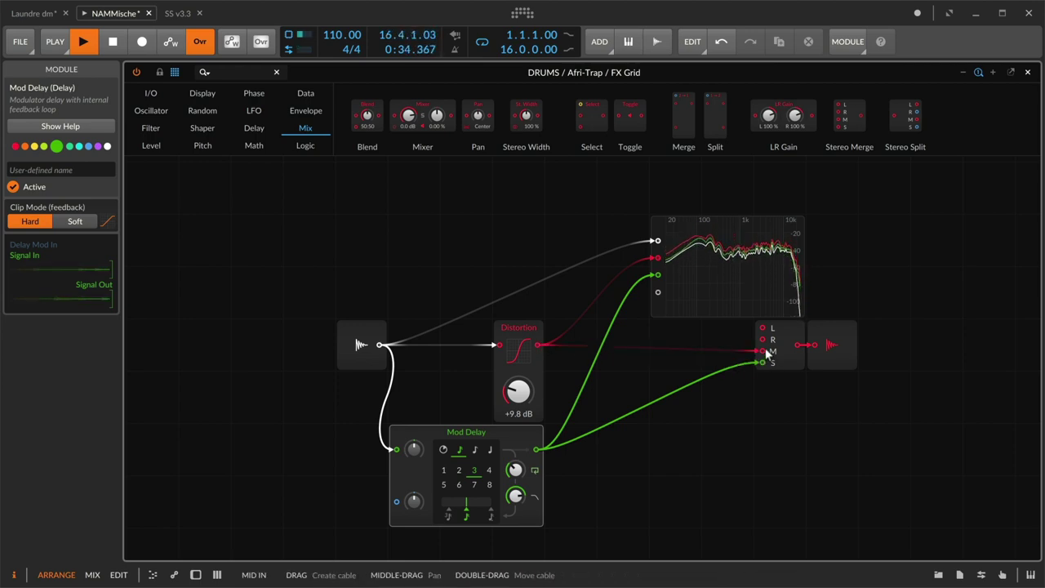
drag(511, 396, 512, 372)
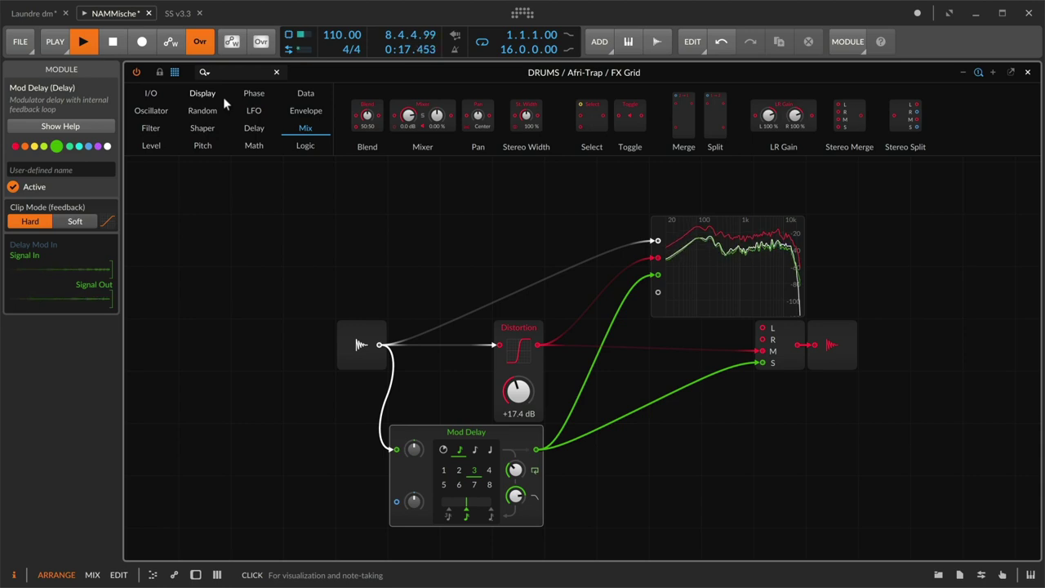
Show the I/O modules, Gate In through Audio Sidechain, in the FX Grid palette
click(151, 94)
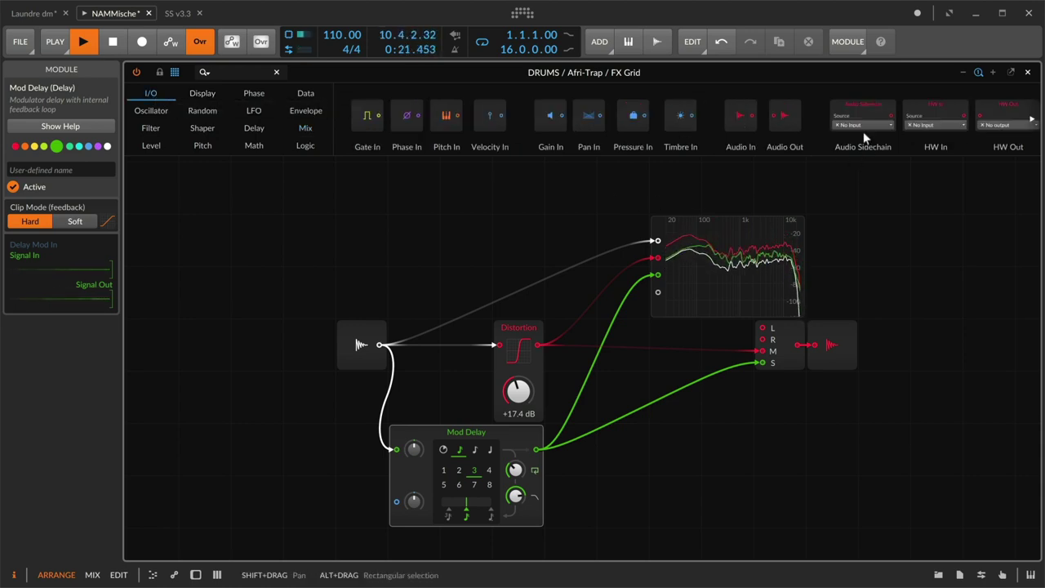
scroll(861, 129, right, 3)
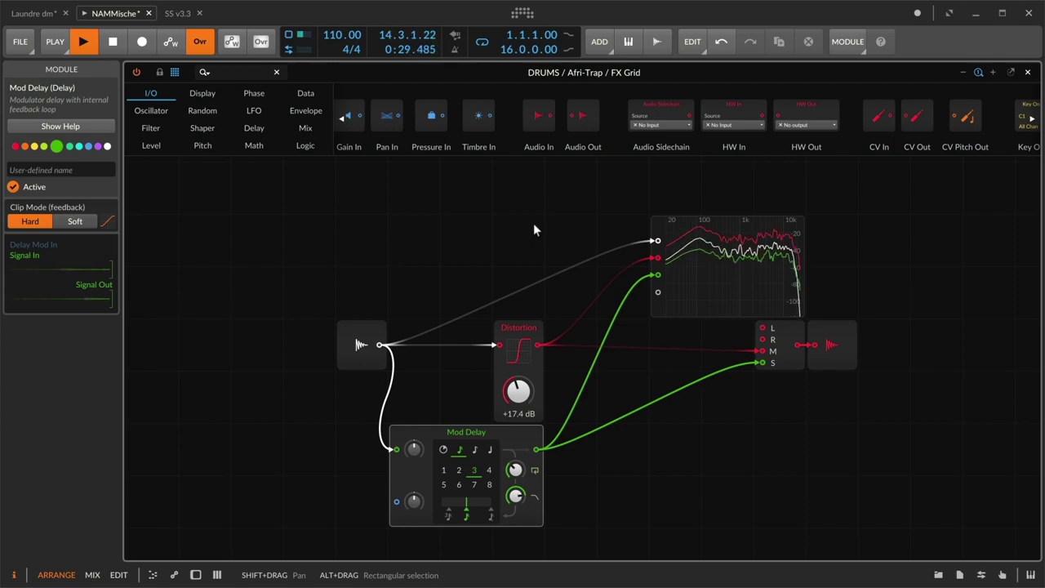
Close the full-size FX Grid editor and show the Afri-Trap track's device chain
key(e)
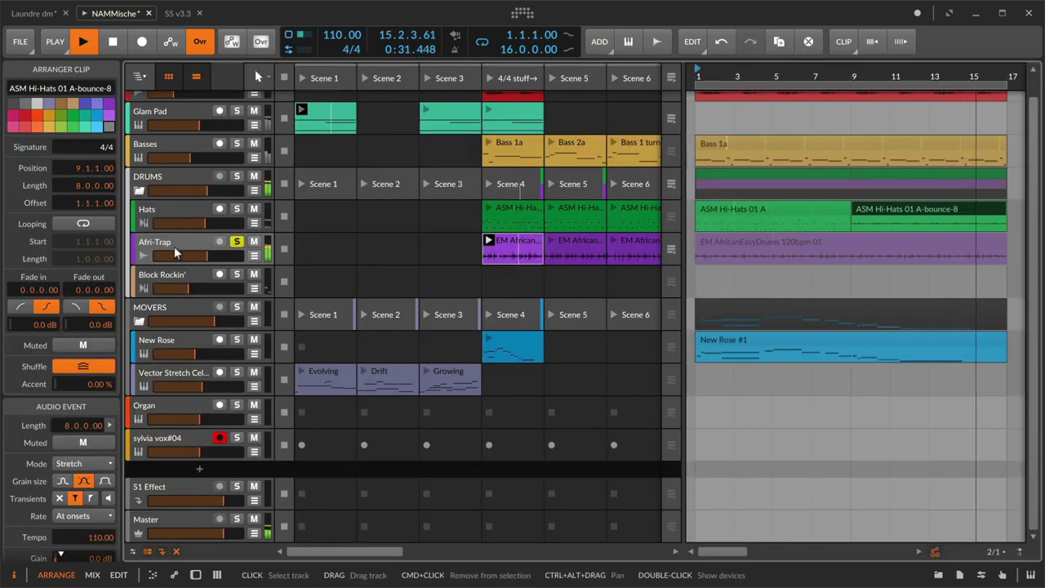
key(d)
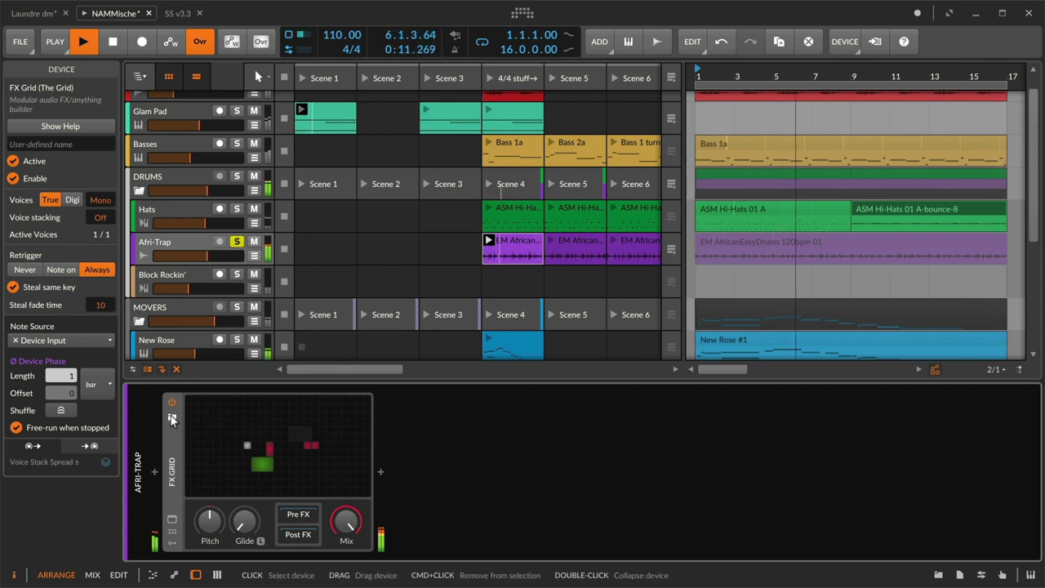
Browse replacement FX Grid presets filtered to Packages content
click(172, 418)
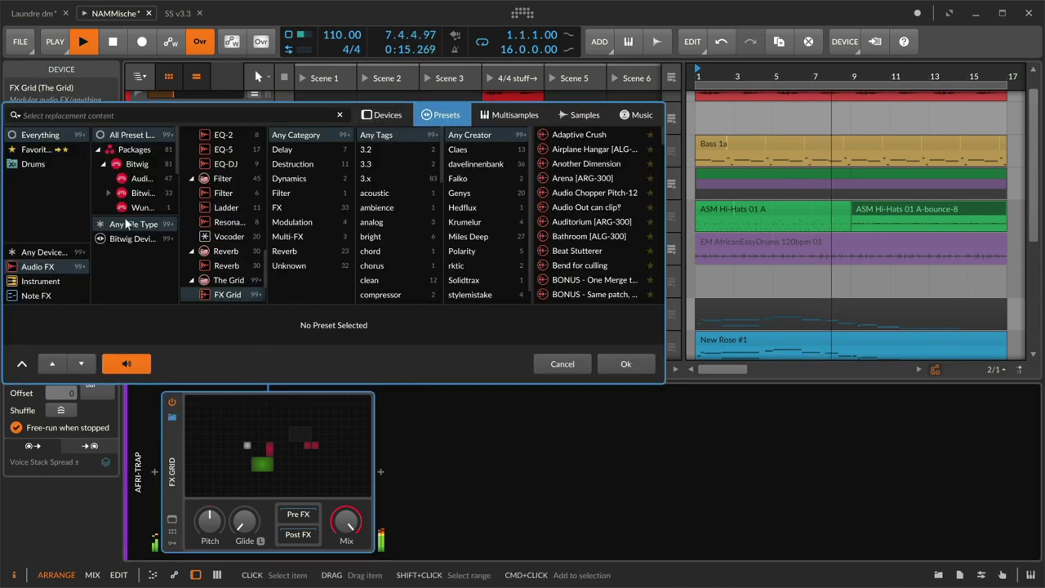
click(129, 149)
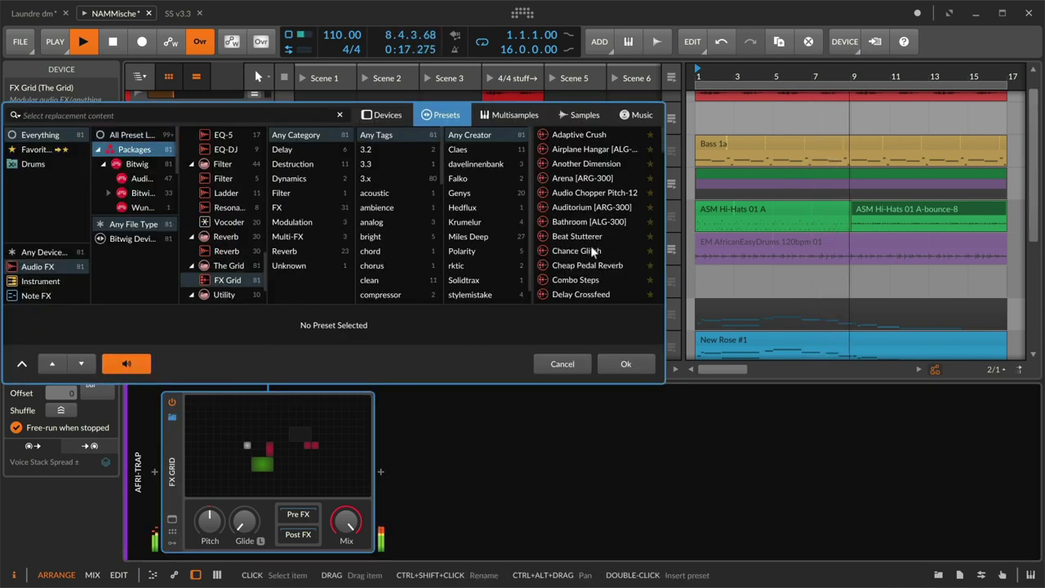
scroll(590, 245, down, 5)
scroll(590, 245, down, 5)
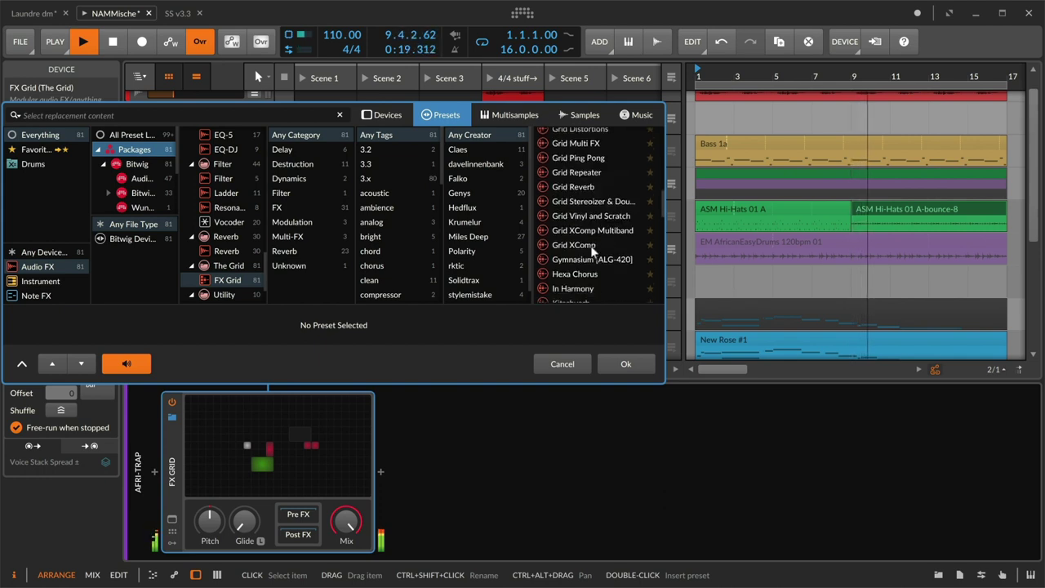
scroll(590, 245, up, 3)
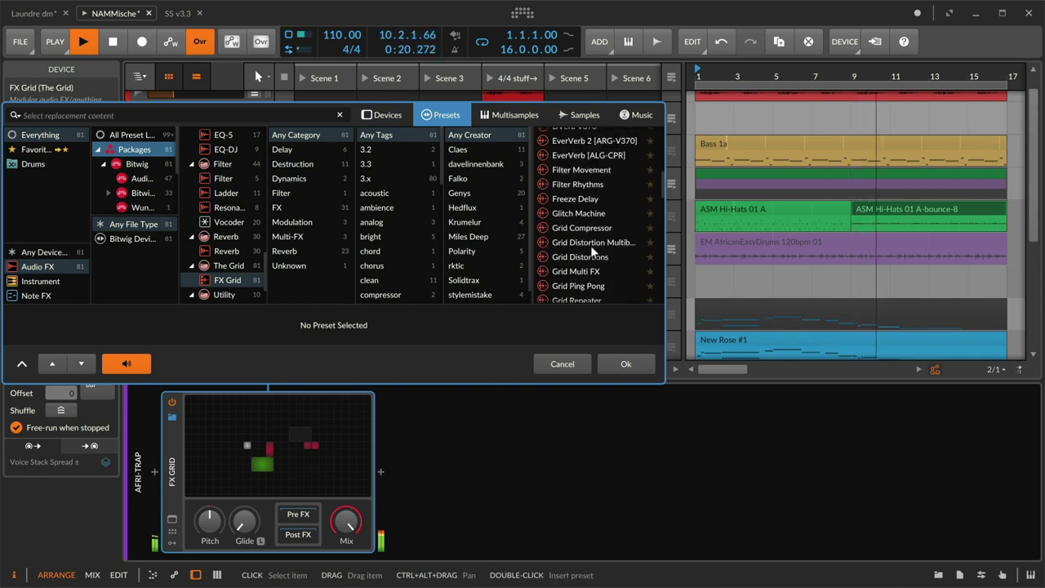
Audition Freeze Delay, Grid Distortions and Hexa Chorus, then load the In Harmony preset
click(592, 198)
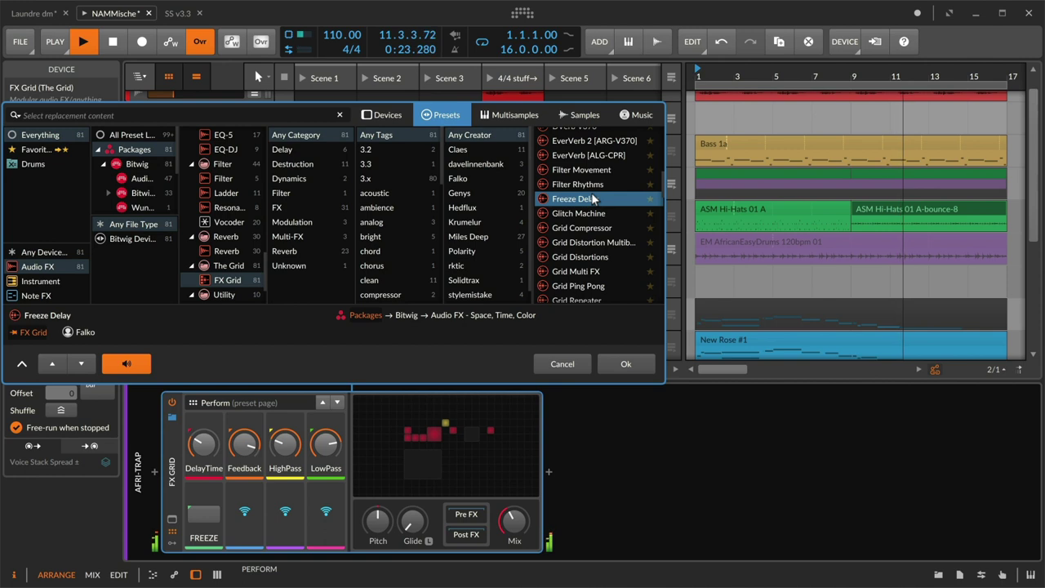
click(609, 258)
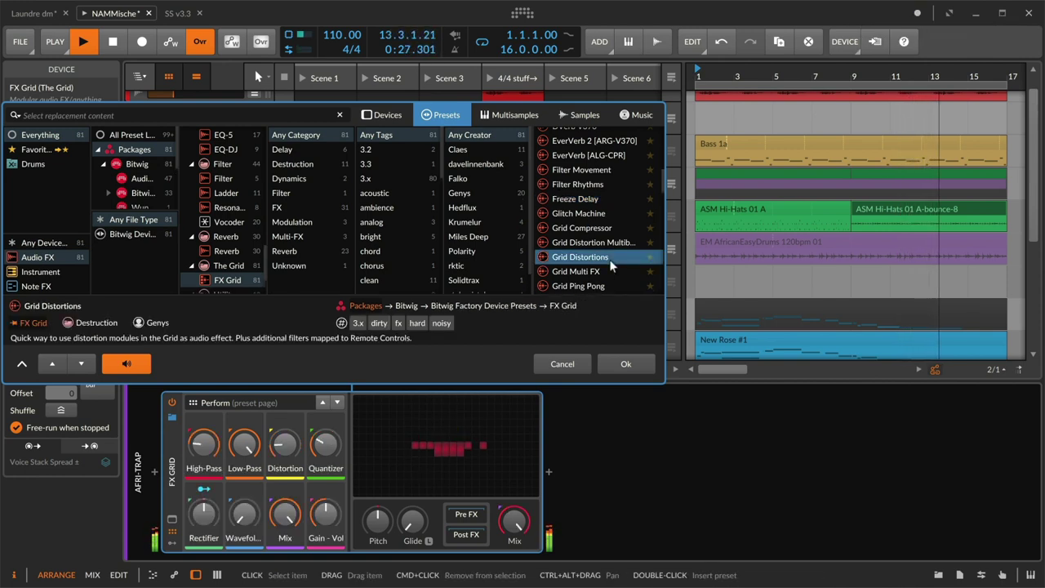
scroll(609, 259, down, 3)
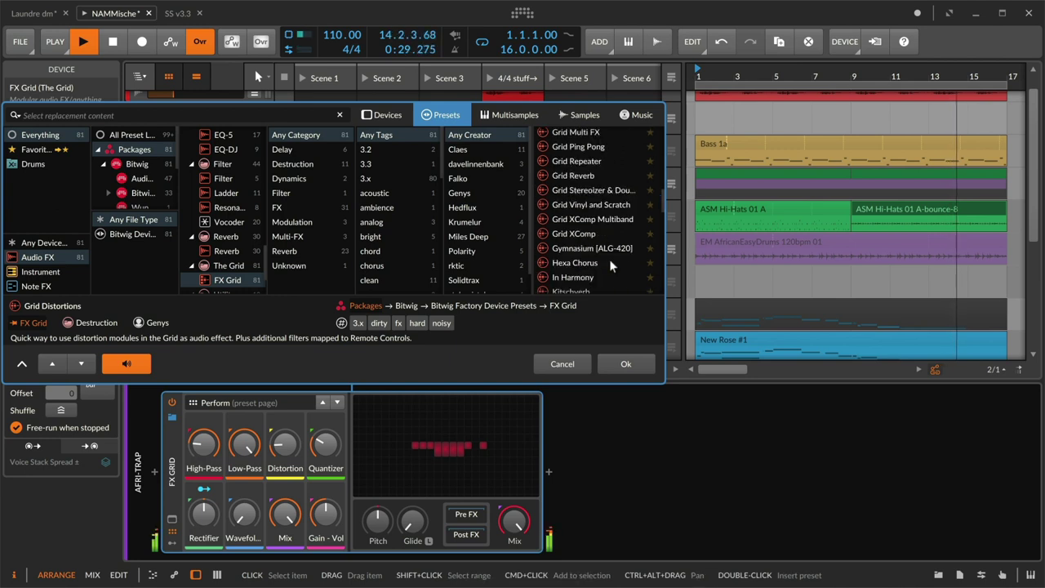
click(609, 262)
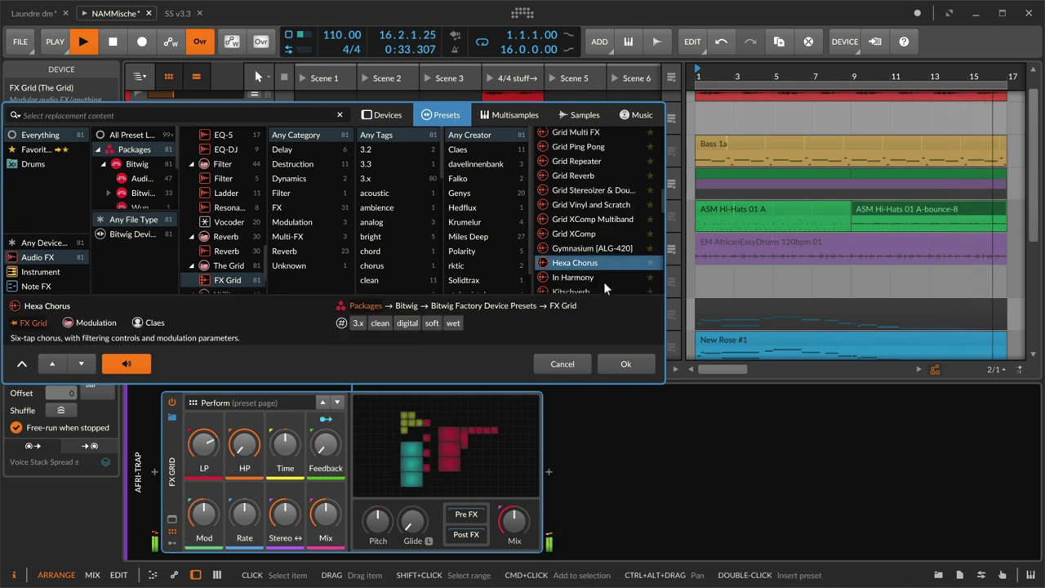
click(602, 278)
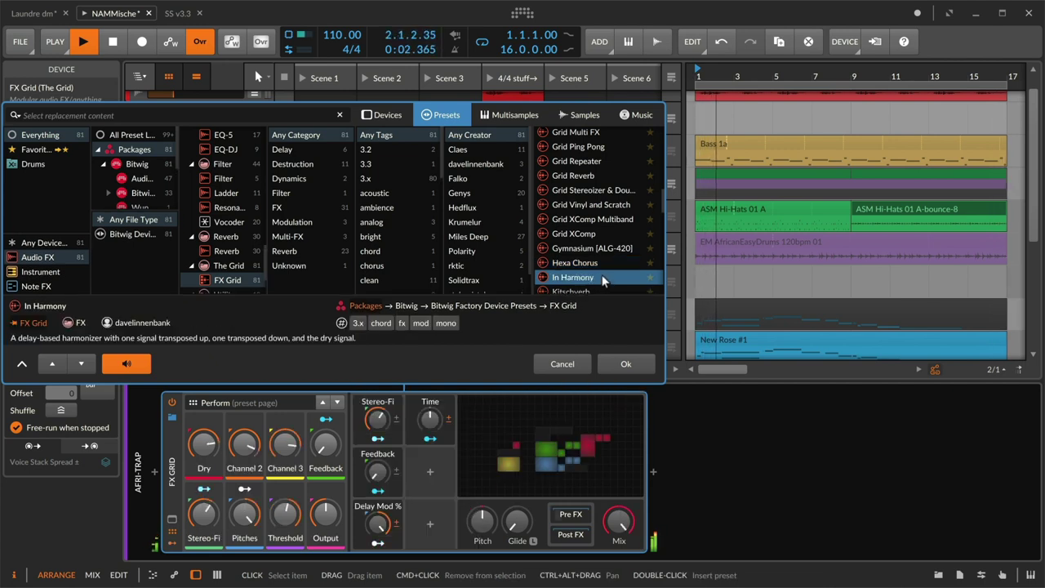
scroll(603, 280, down, 3)
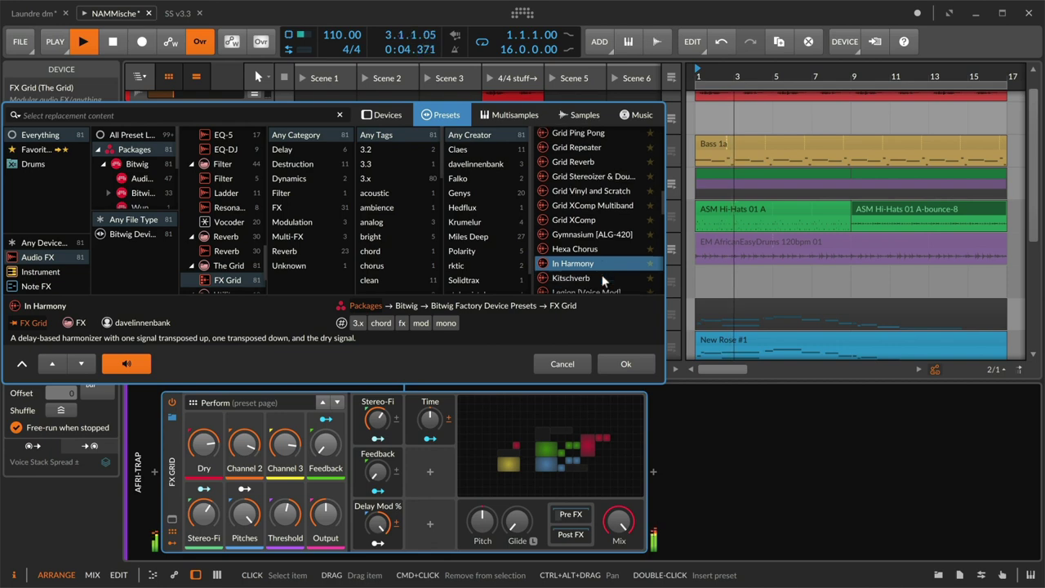
click(621, 363)
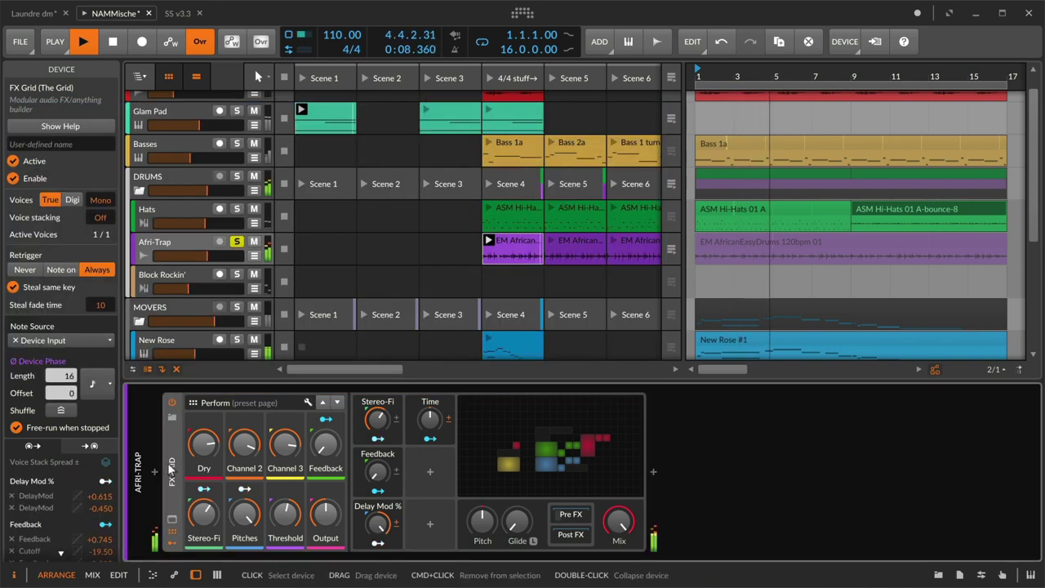
Bypass the FX Grid, insert a Mid-Side Split container after it, and select its Mid chain
click(171, 402)
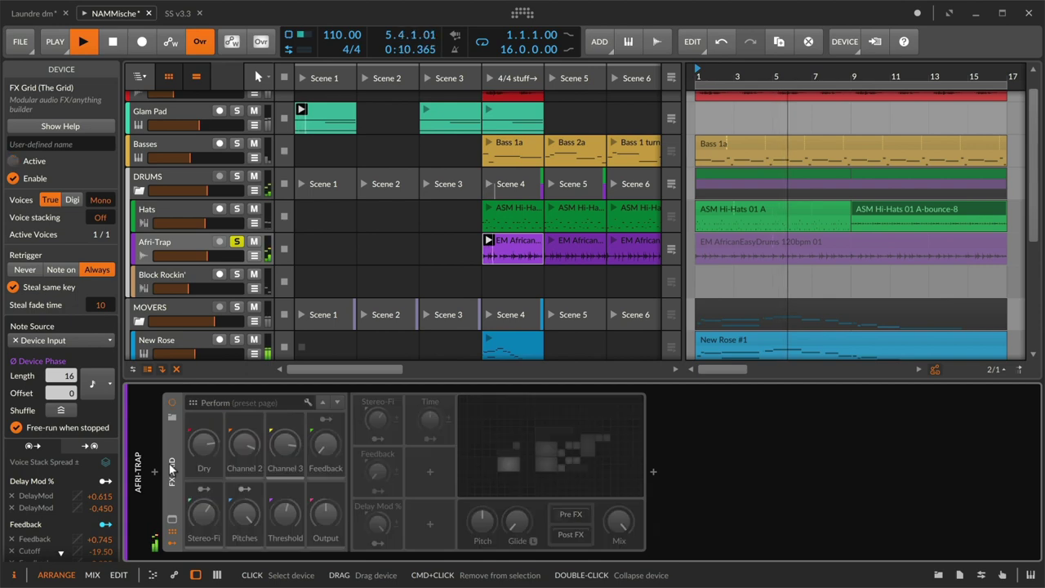
click(653, 473)
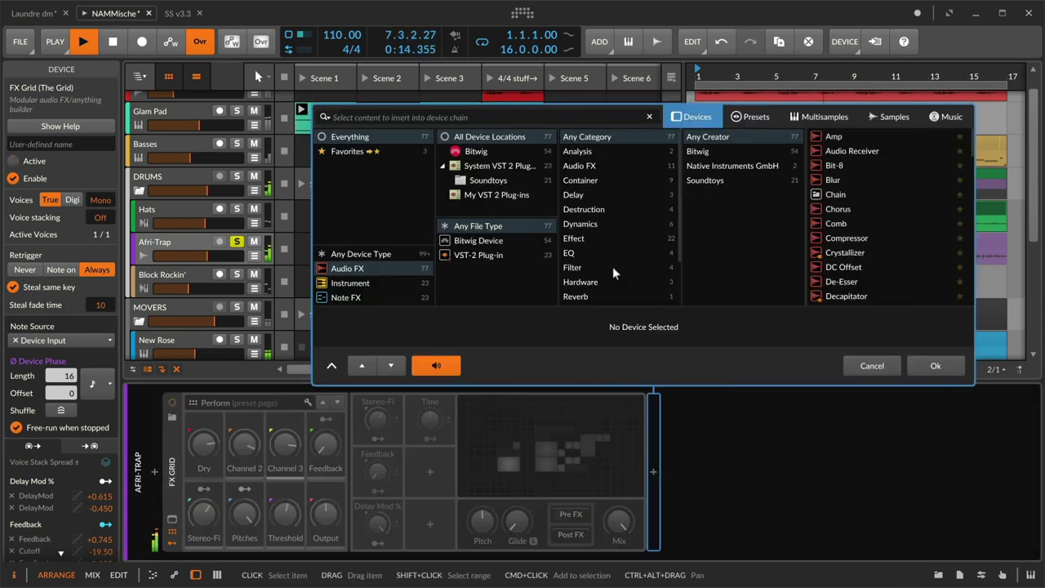
click(594, 181)
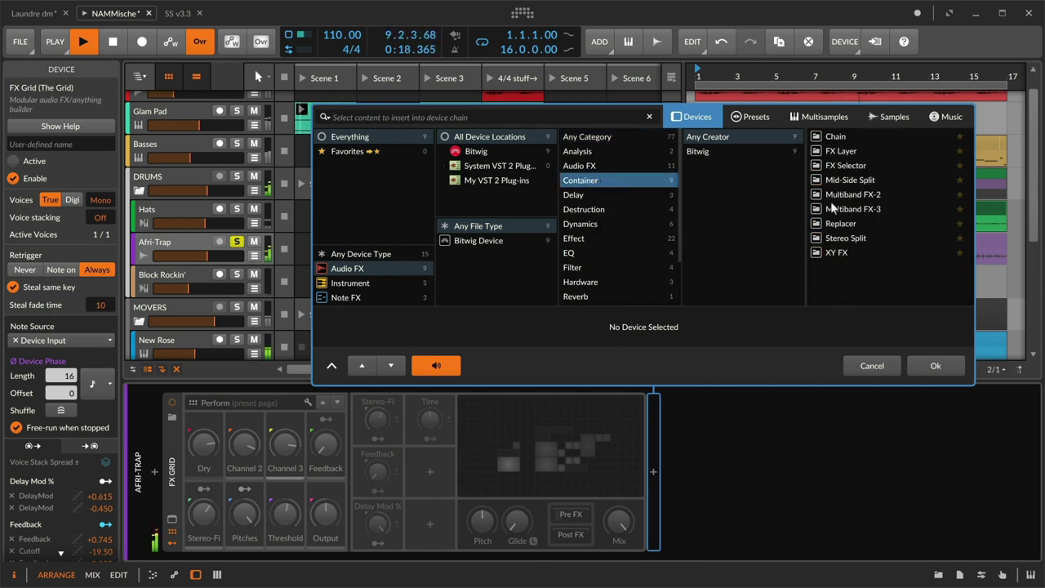
click(880, 180)
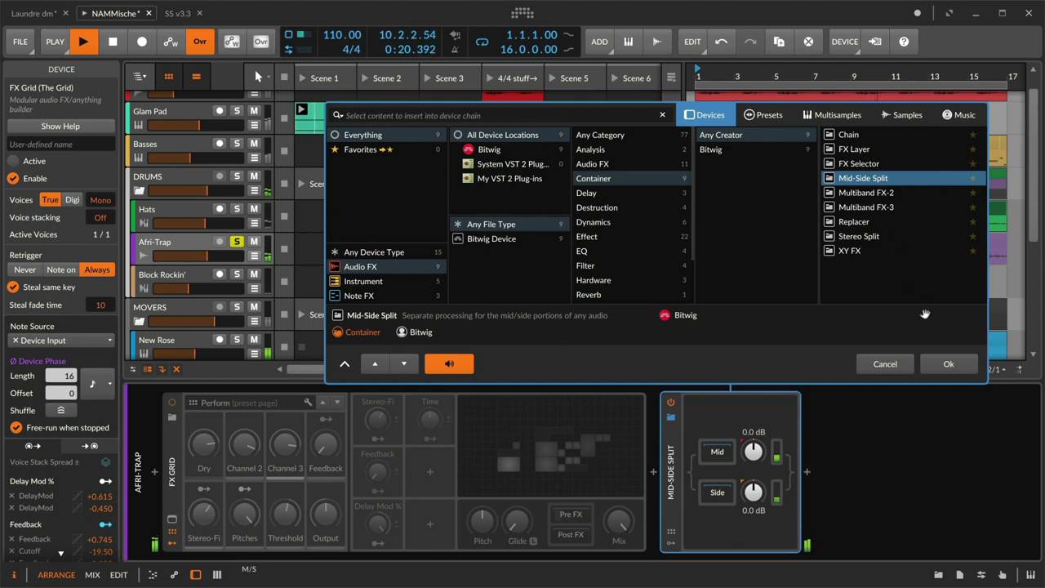
click(944, 363)
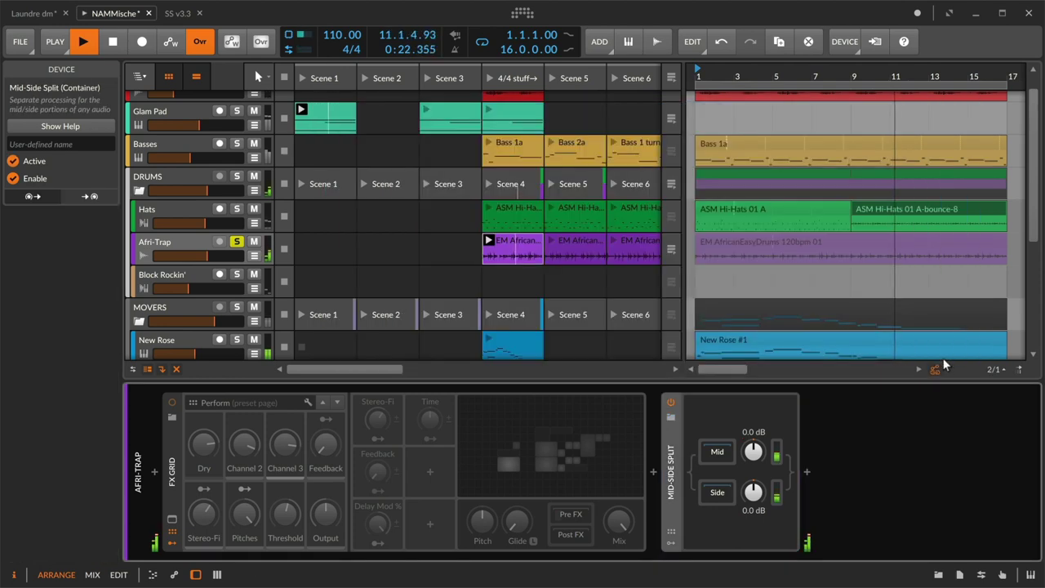
click(727, 452)
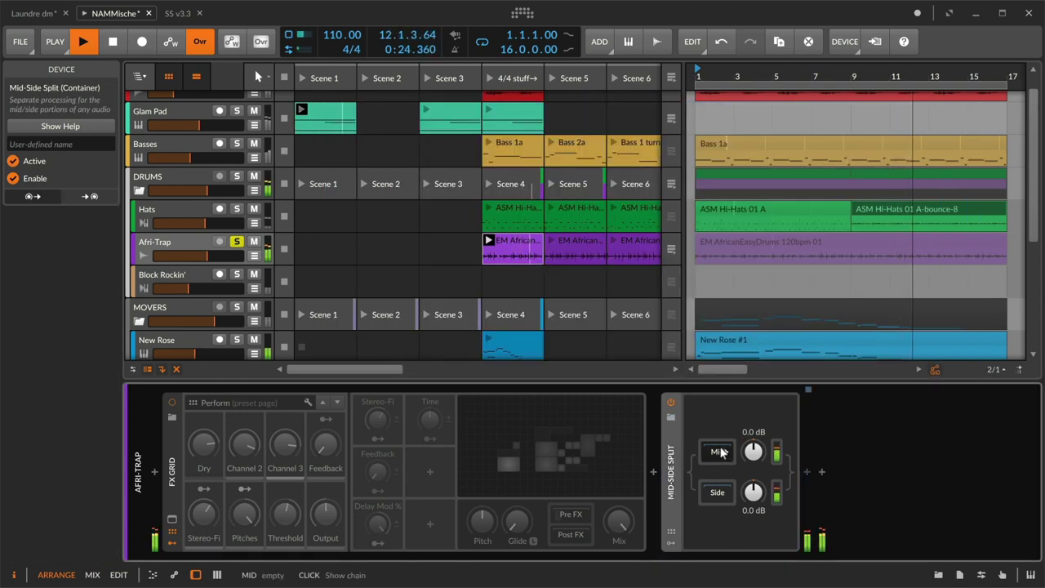
Put a Compressor on the mid band with input +3.4 dB and ratio 2.94:1, then target the side chain
click(931, 238)
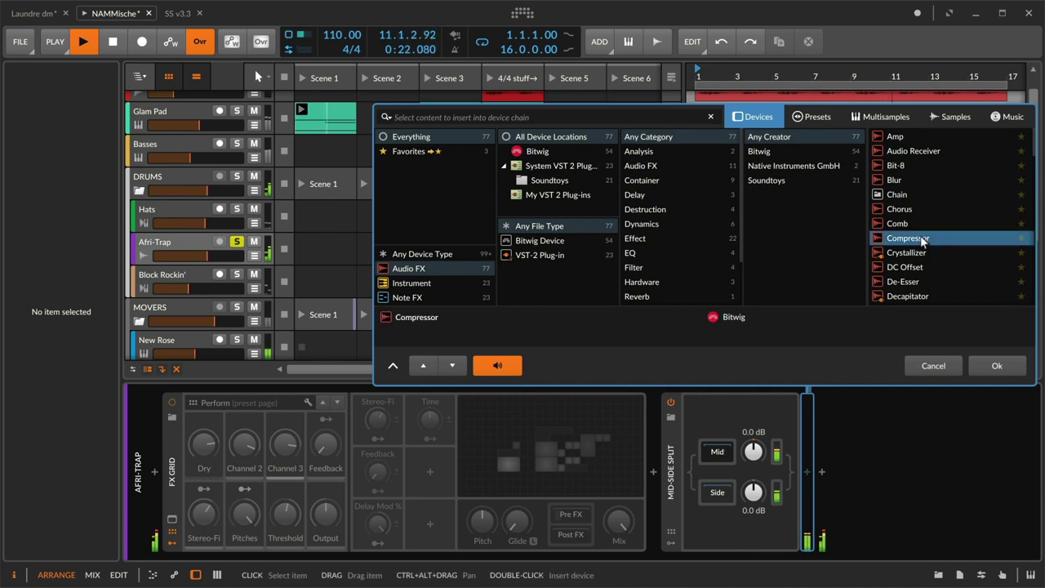
click(985, 361)
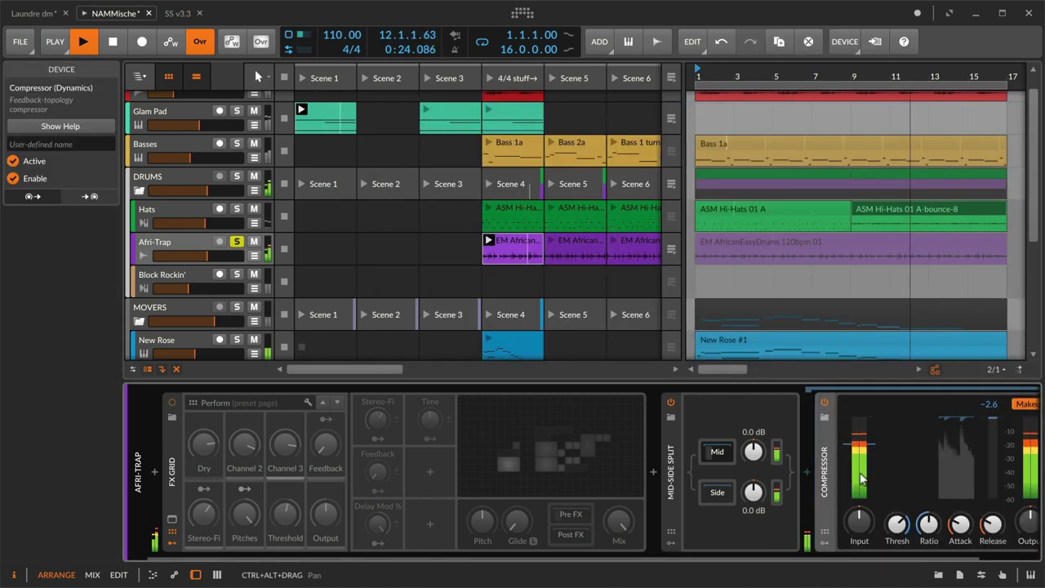
drag(859, 521, 859, 521)
drag(929, 532, 929, 533)
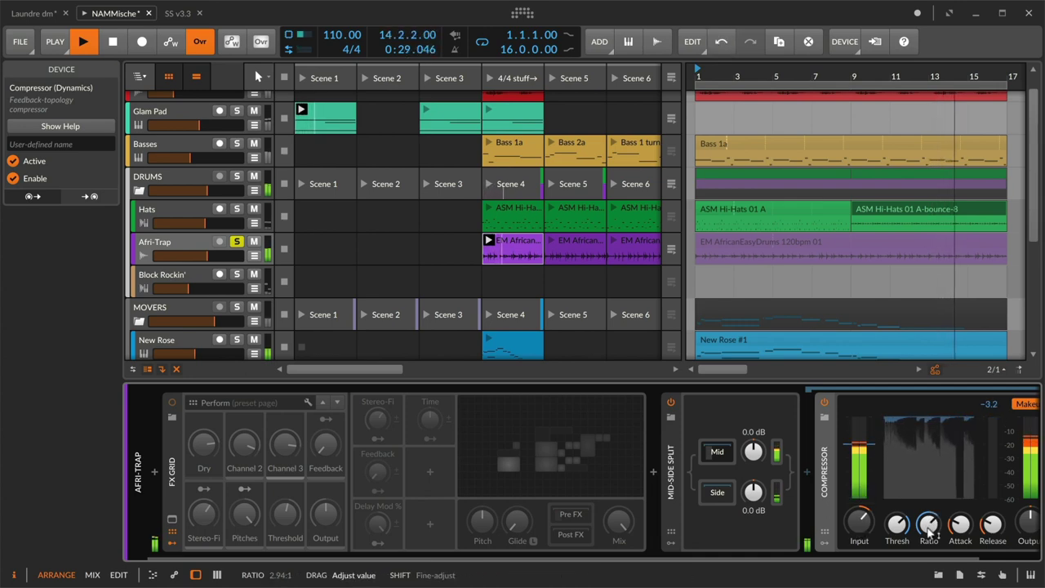
click(717, 492)
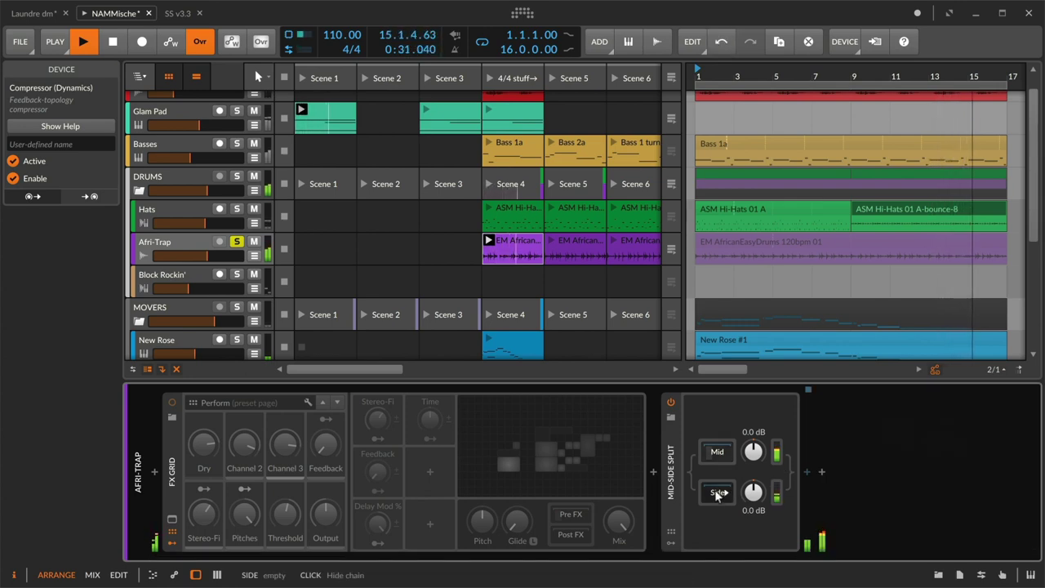
click(810, 473)
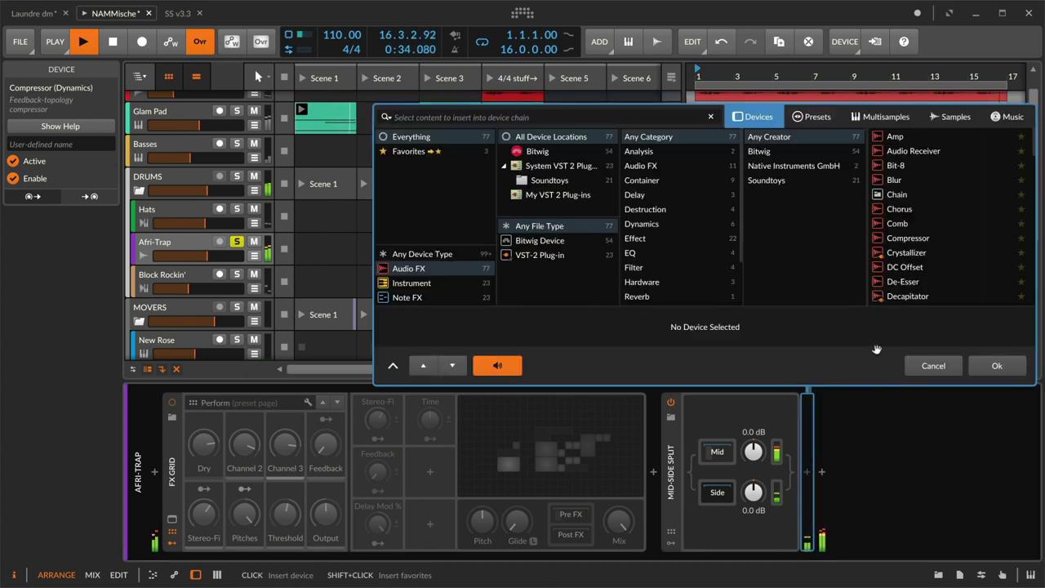
Load Crystallizer on the side band, set side gain to -6.5 dB, and restart playback
click(919, 255)
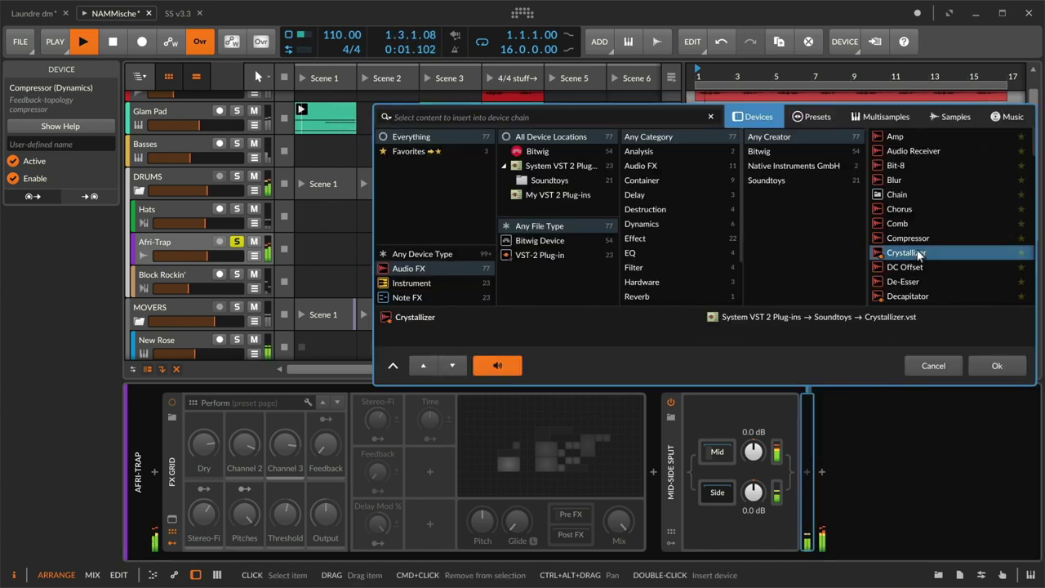
click(996, 364)
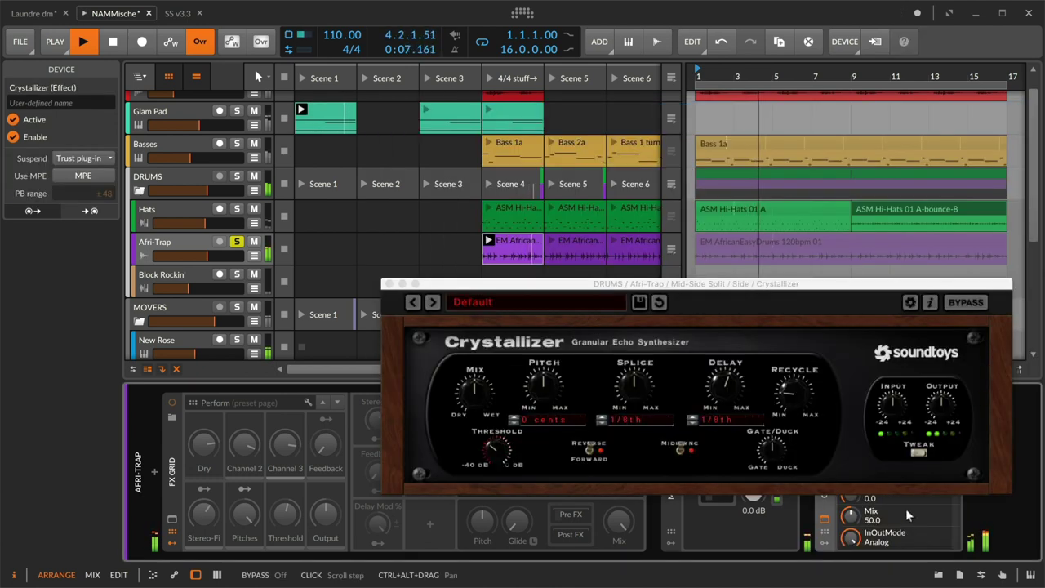
drag(802, 286, 764, 177)
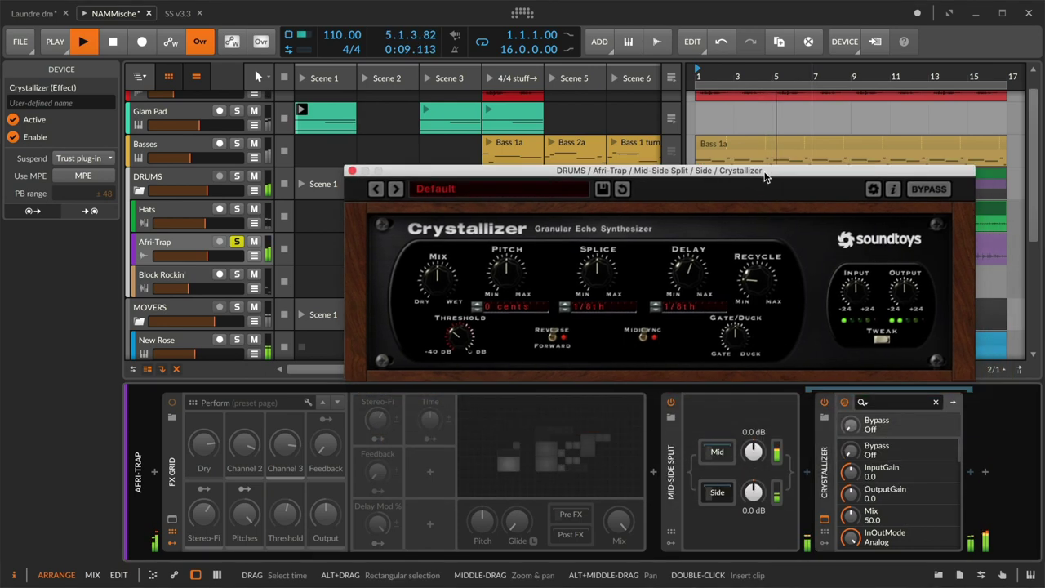
drag(752, 491, 753, 482)
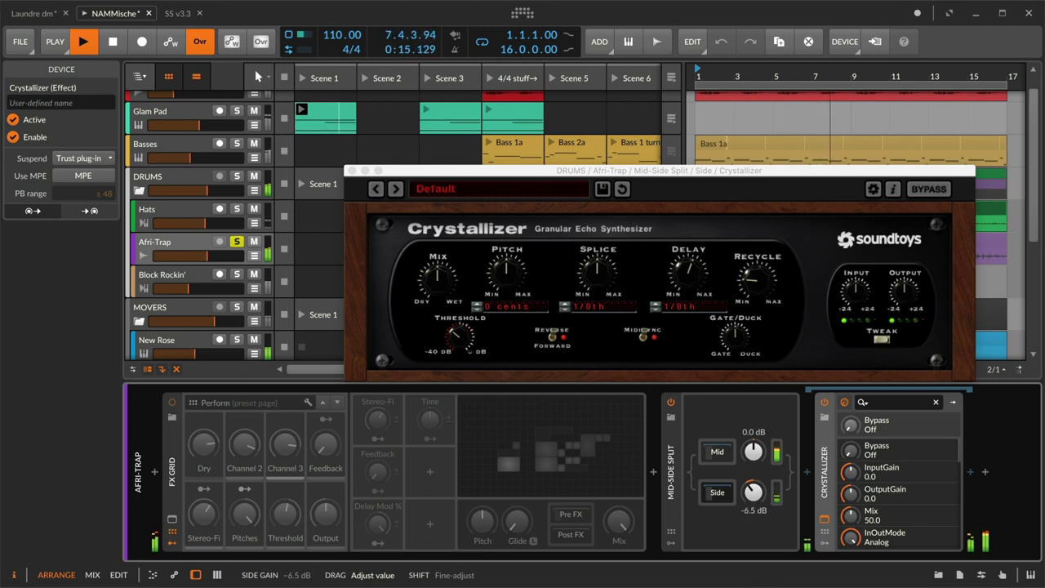
drag(751, 498, 751, 498)
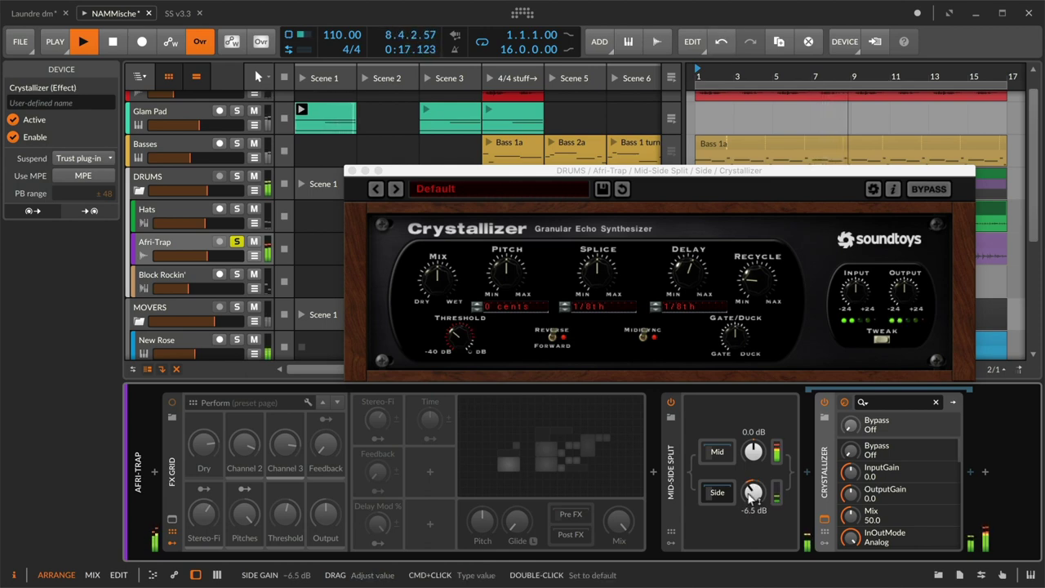
key(space)
key(space)
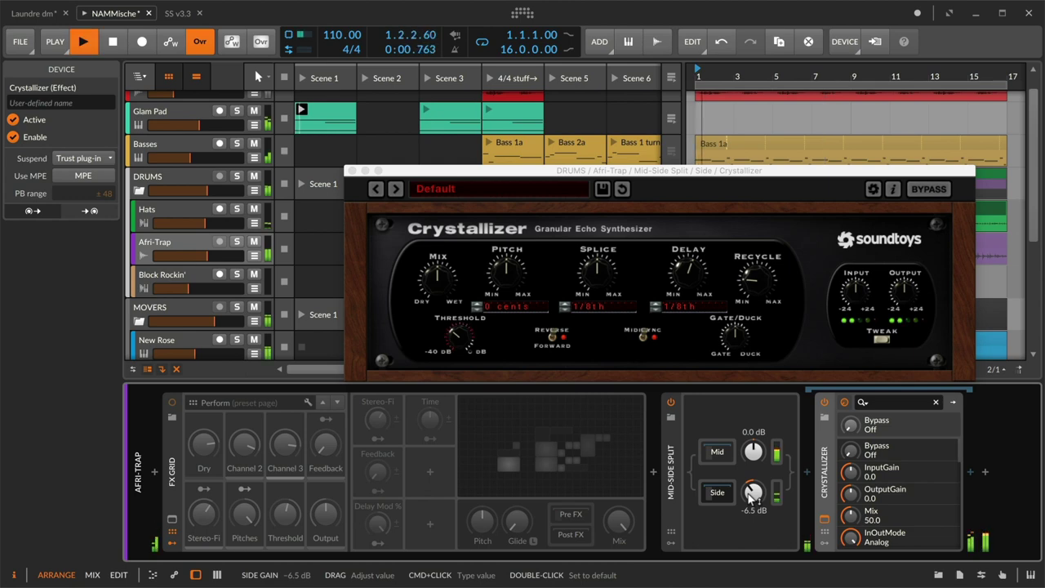